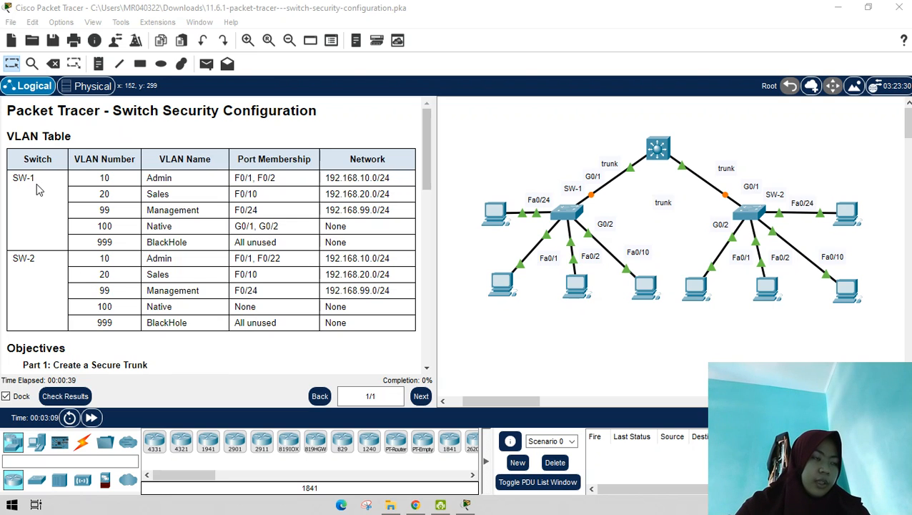
Review the activity's VLAN table, objectives, background and the instructions for creating a secure trunk
scroll(37, 214, "down", 1)
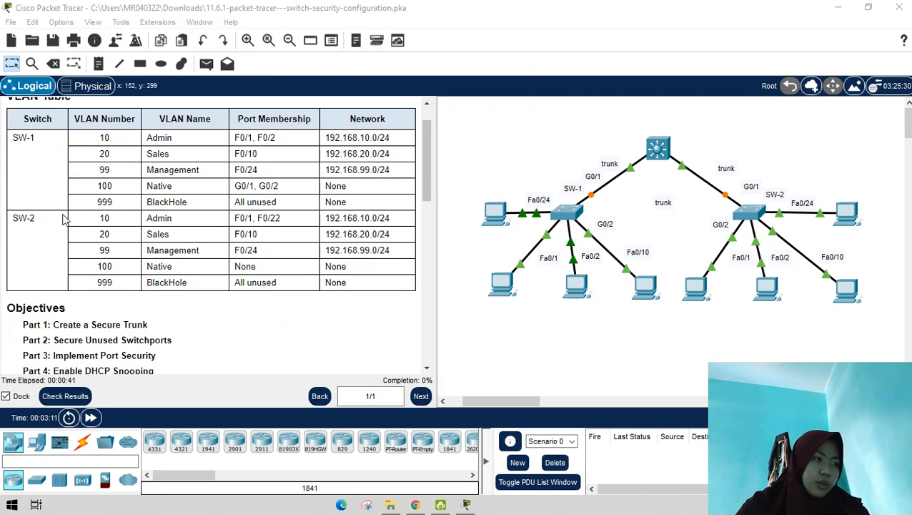
scroll(87, 202, "up", 1)
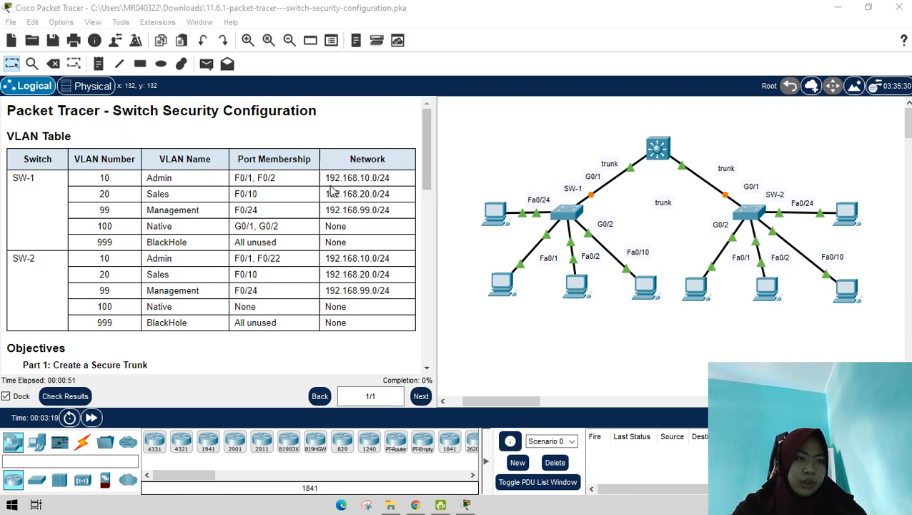
scroll(46, 258, "down", 3)
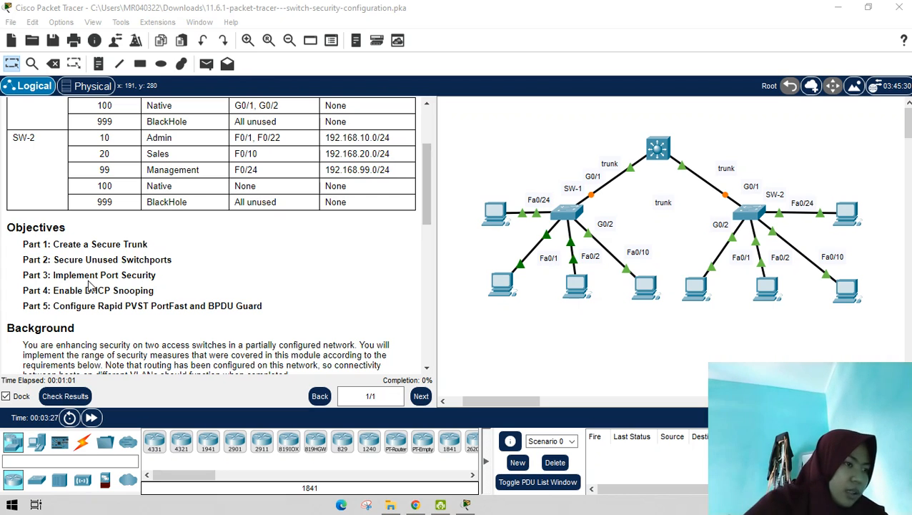
scroll(128, 288, "down", 1)
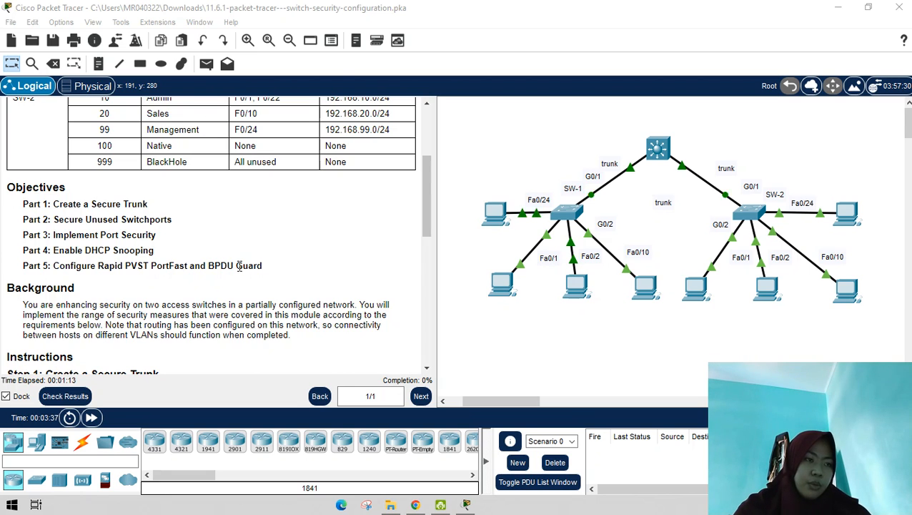
scroll(214, 258, "down", 3)
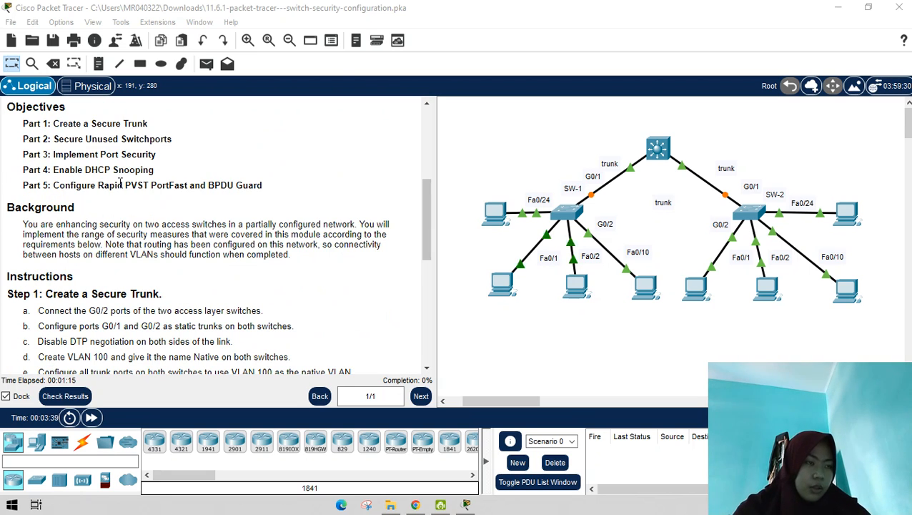
scroll(119, 187, "down", 3)
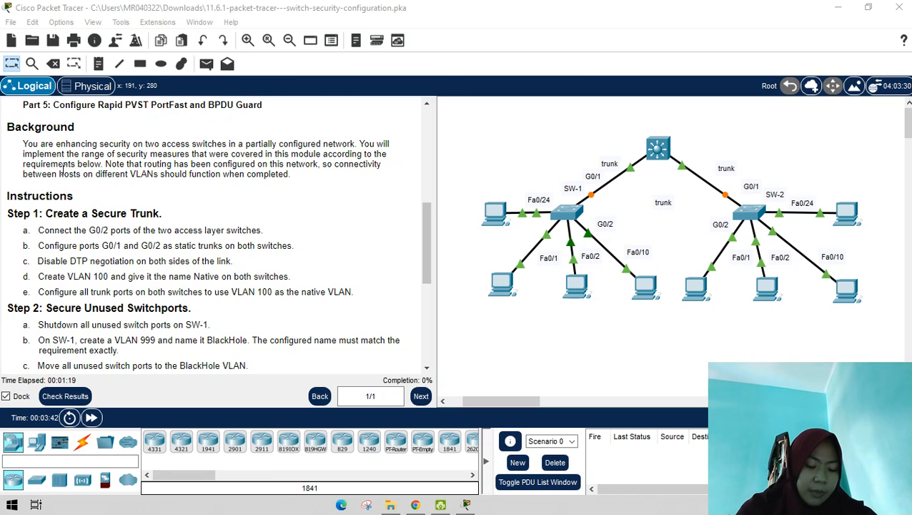
scroll(48, 191, "down", 1)
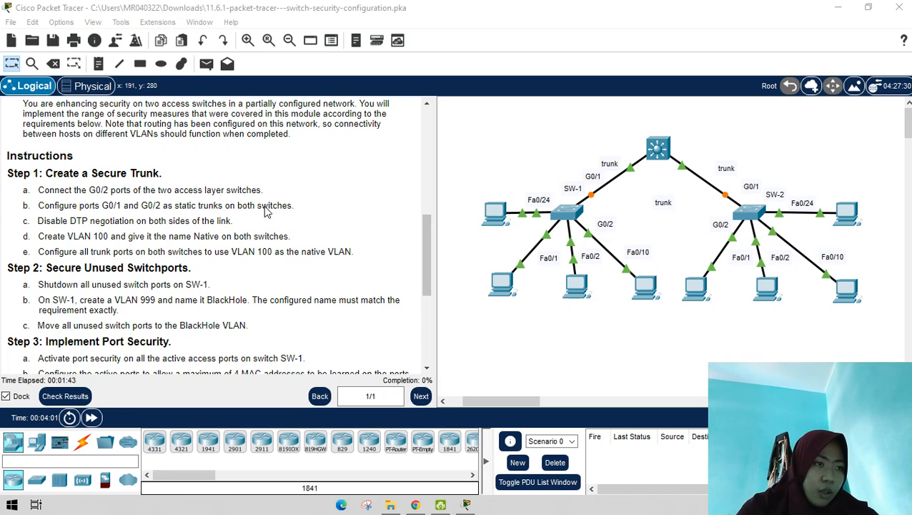
Connect port G0/2 of SW-1 to port G0/2 of SW-2 with a Copper Straight-Through cable
left_click(83, 445)
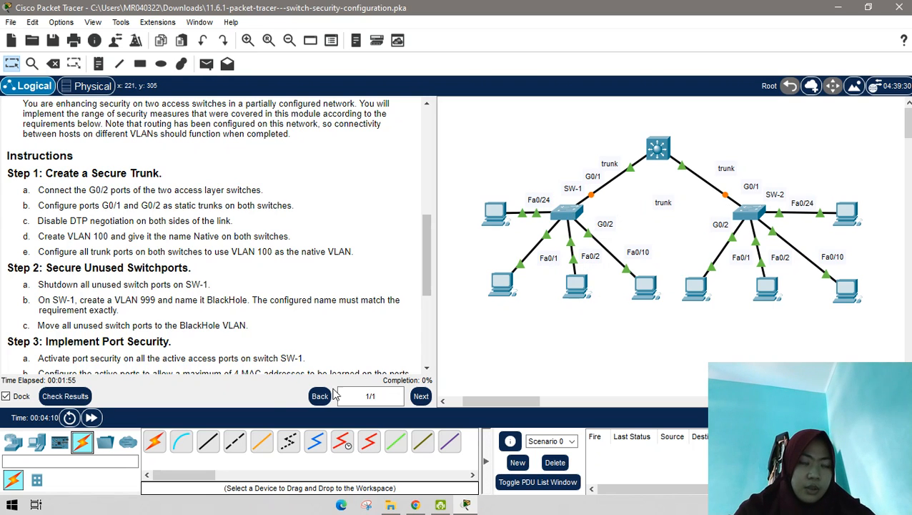
left_click(208, 443)
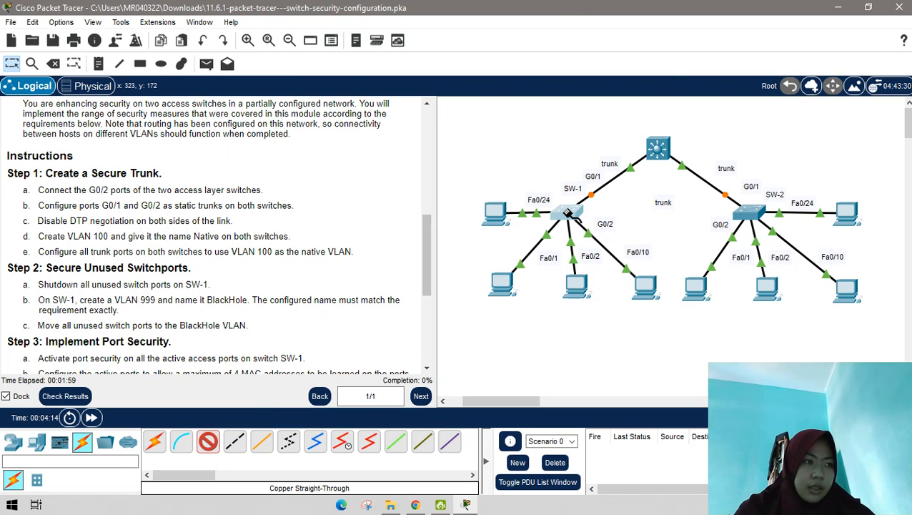
left_click(569, 213)
left_click(632, 319)
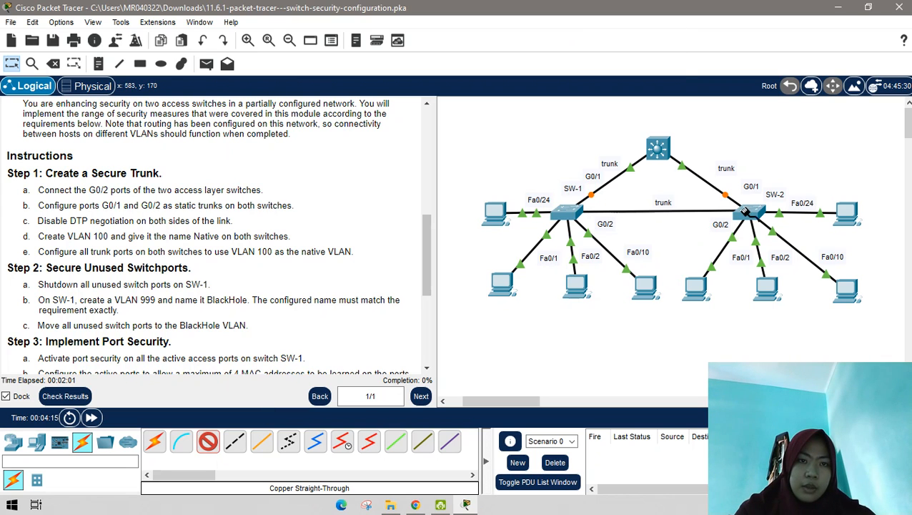
left_click(746, 211)
left_click(776, 319)
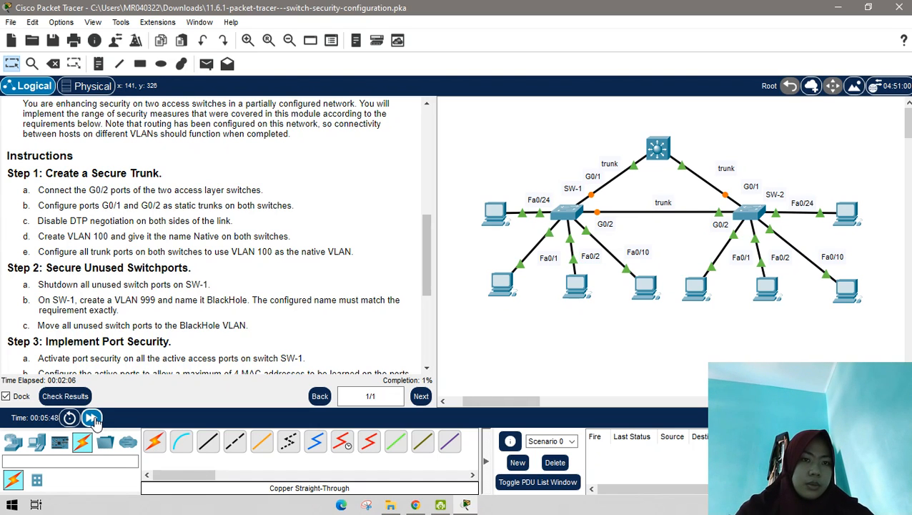
Fast-forward the simulation time repeatedly to let the new link between the switches settle
left_click(93, 418)
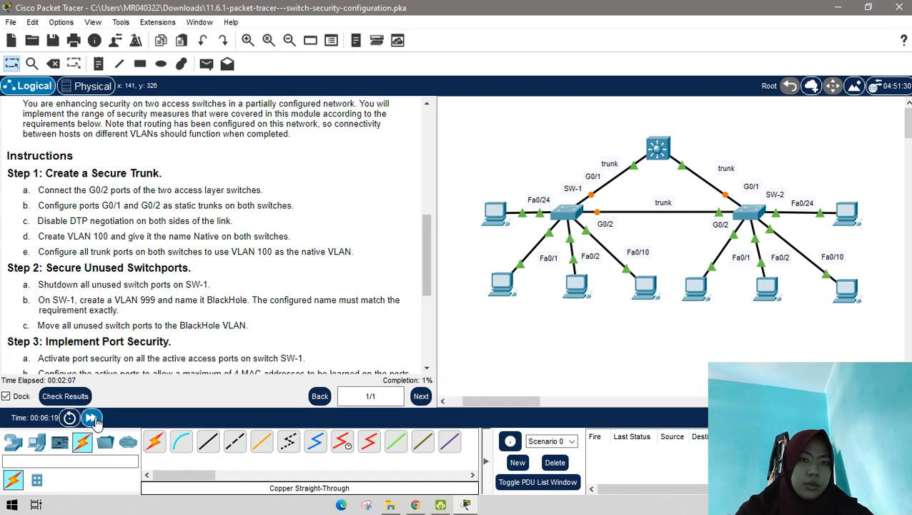
left_click(92, 418)
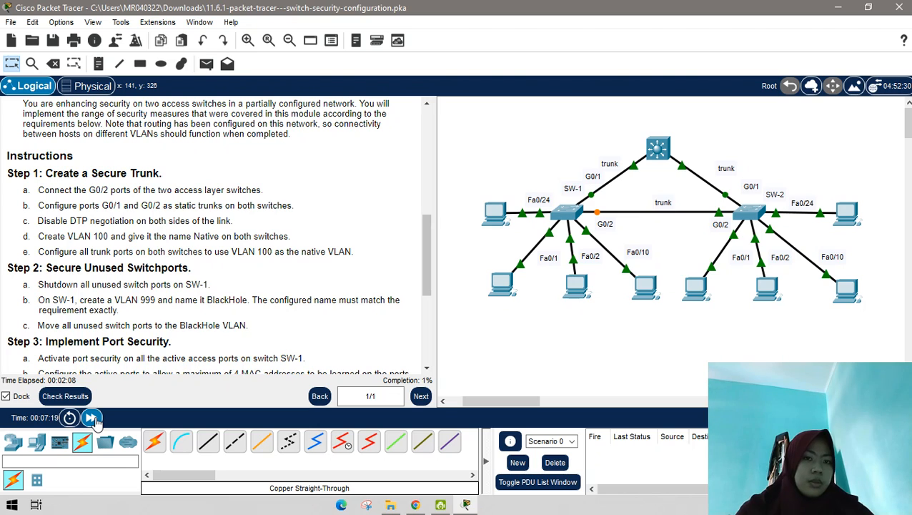
double_click(96, 421)
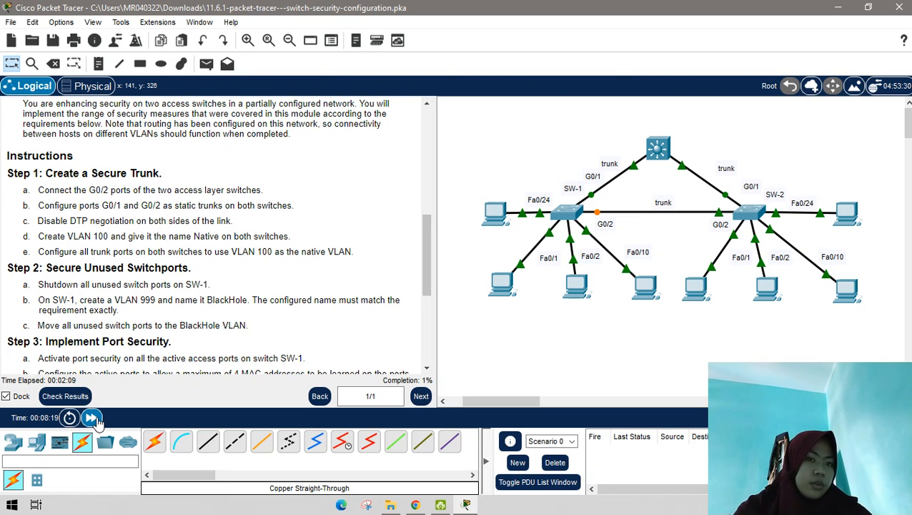
left_click(96, 420)
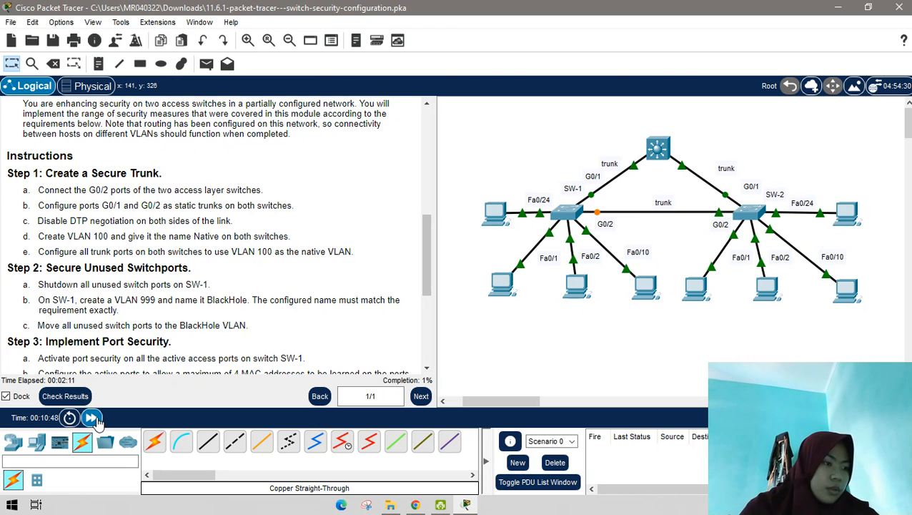
left_click(95, 420)
left_click(95, 420)
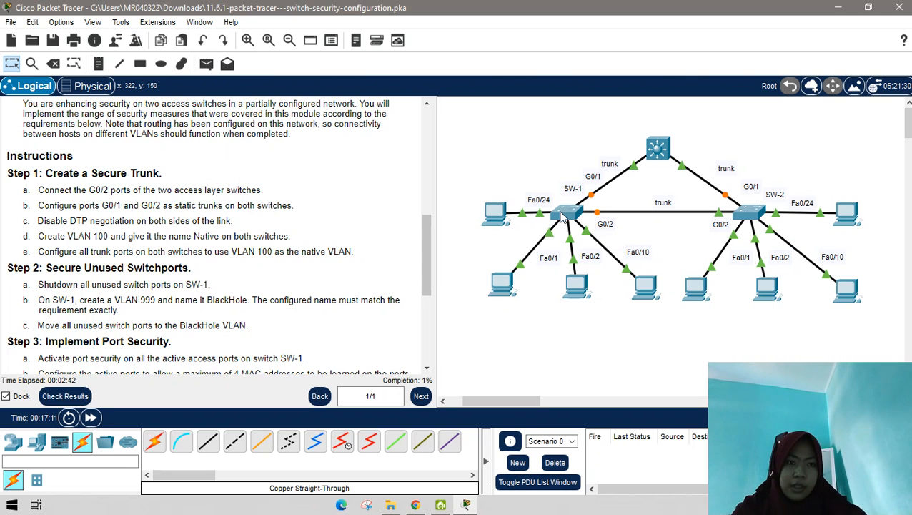
Open the SW-1 command line, enter global configuration mode, and move its window clear of the instructions
left_click(570, 210)
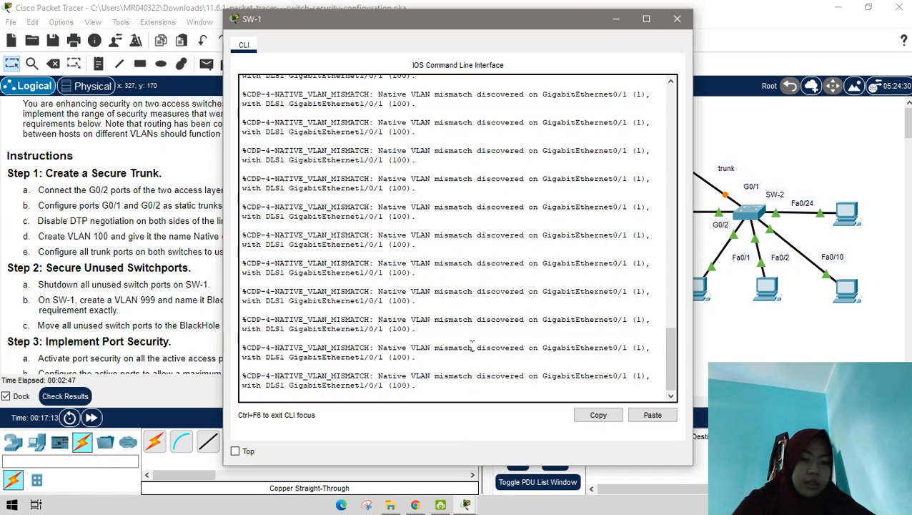
key("Return")
key("Return")
type("en")
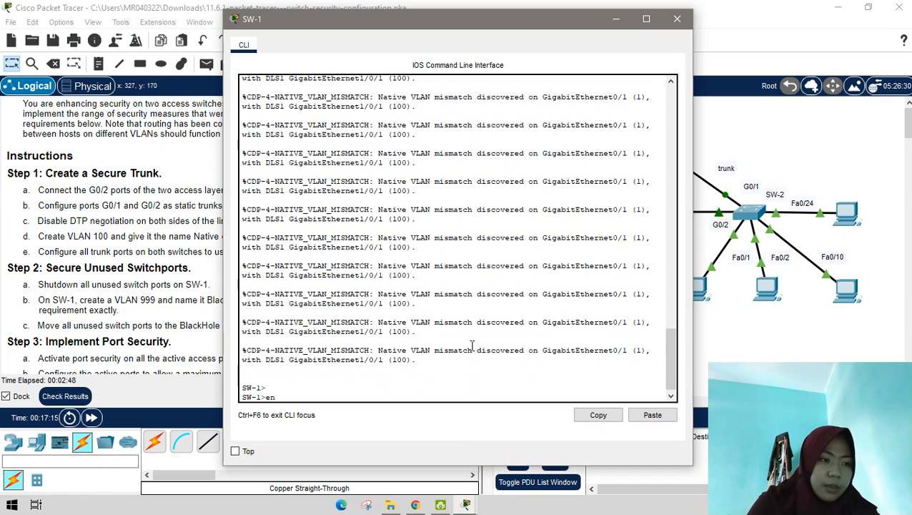
key("Return")
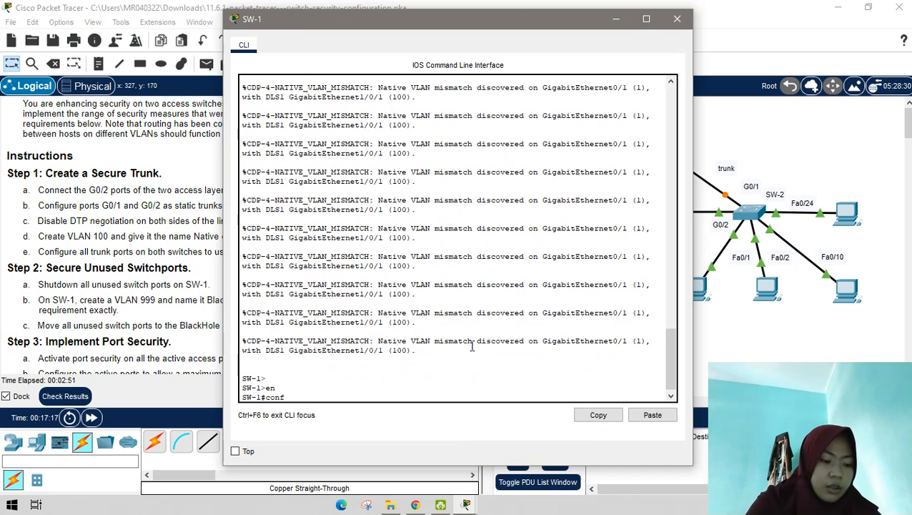
type("conf t")
key("Return")
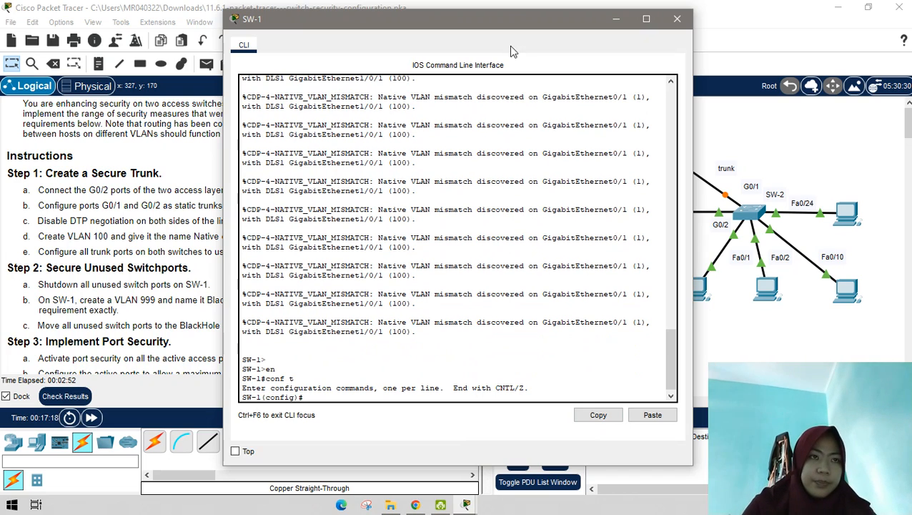
left_click_drag(456, 21, 658, 31)
Configure the interface range g0/1-2 on SW-1 as static trunks with switchport mode trunk
scroll(272, 228, "up", 5)
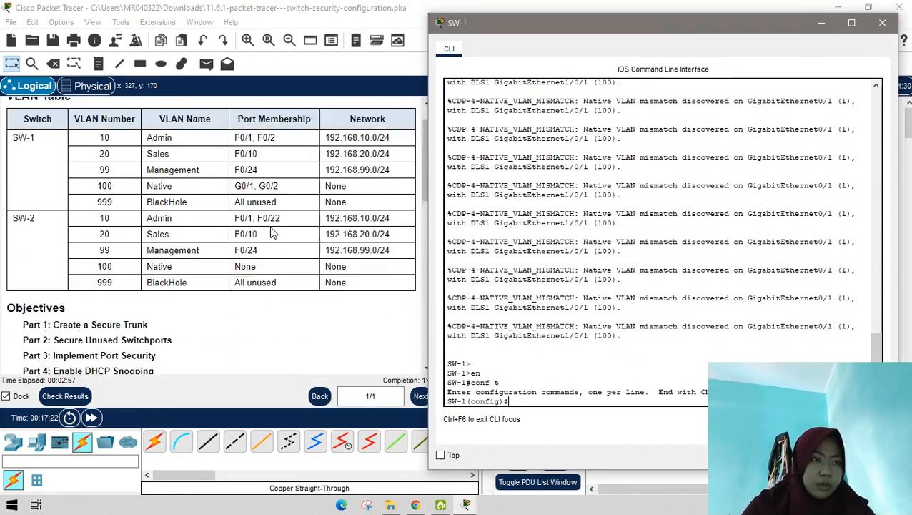
scroll(272, 229, "down", 5)
scroll(274, 230, "up", 1)
scroll(273, 230, "up", 3)
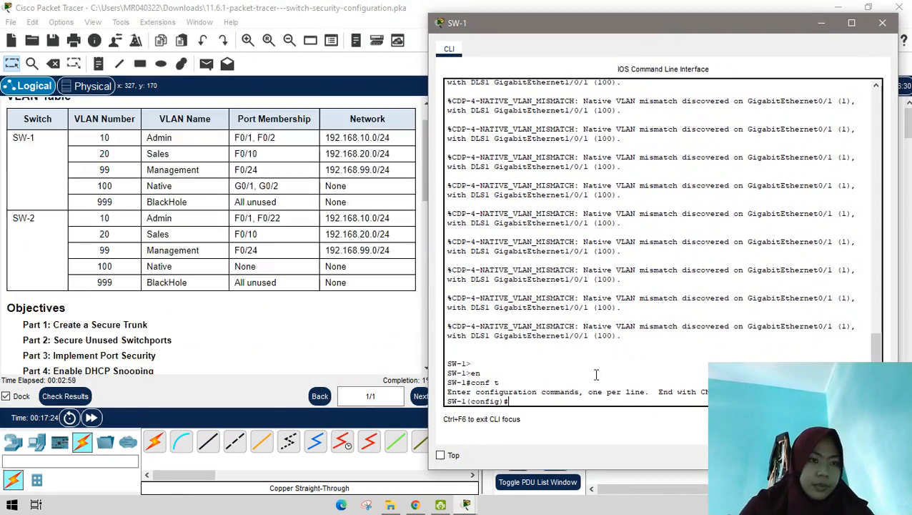
scroll(214, 322, "down", 6)
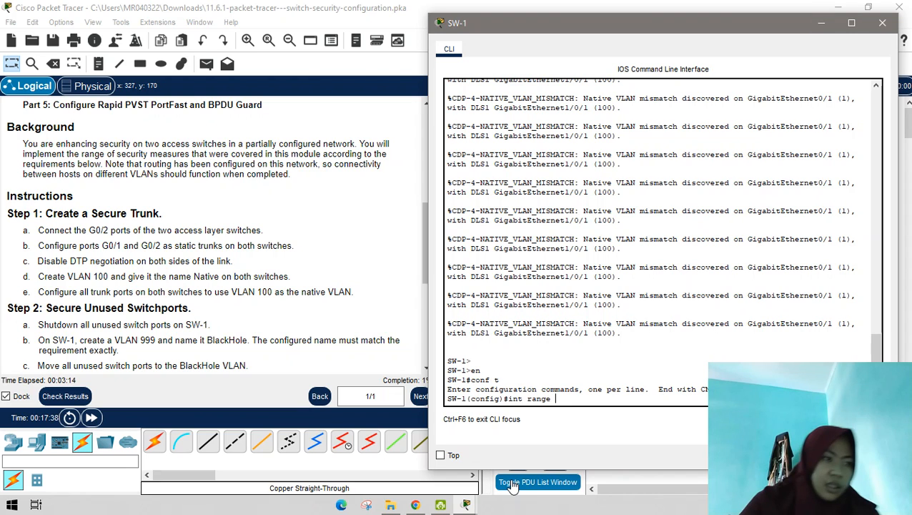
key("BackSpace")
type("0/1-2")
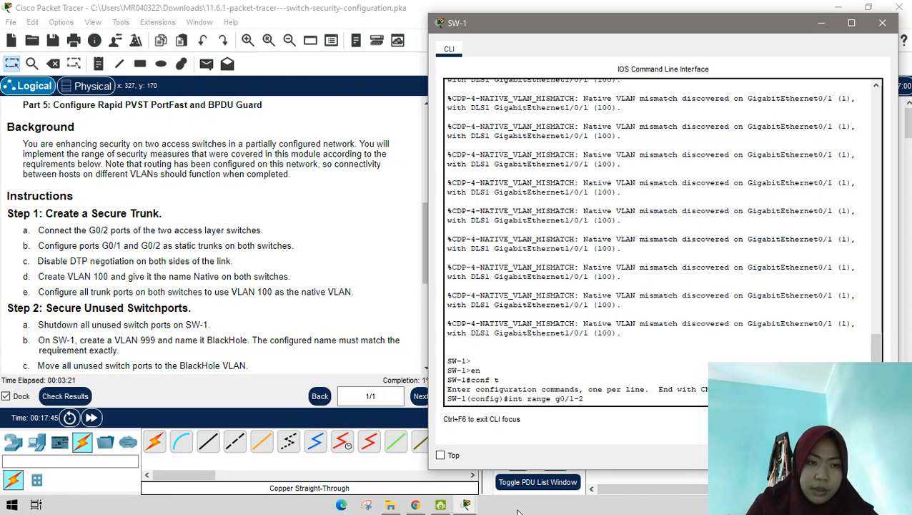
key("Return")
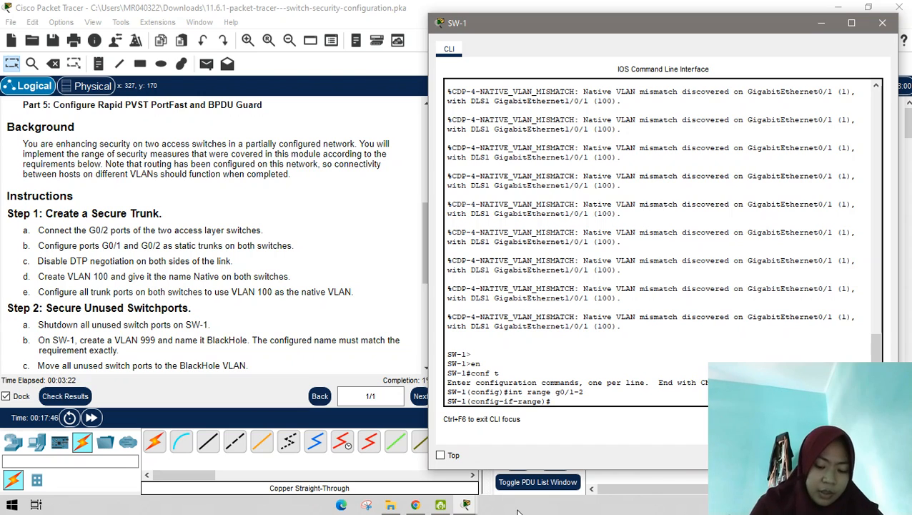
type("swit")
key("Tab")
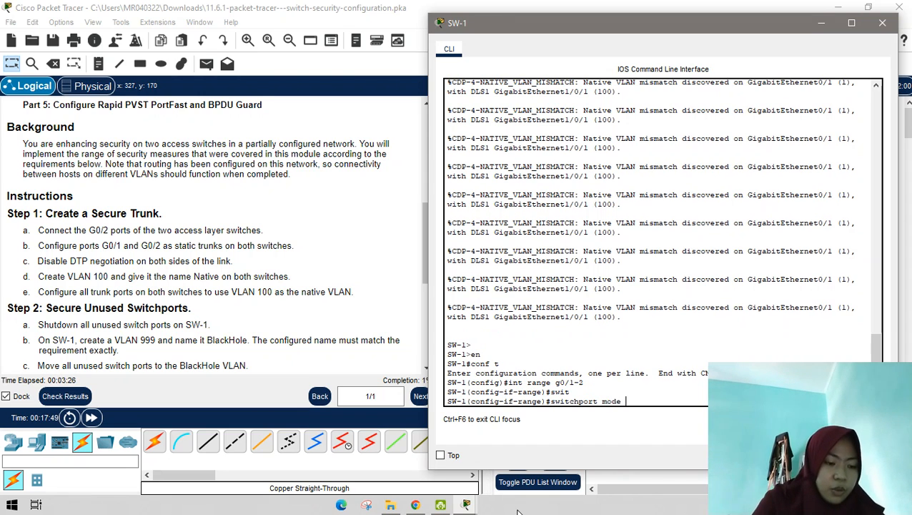
type("mode tr")
key("Tab")
key("Return")
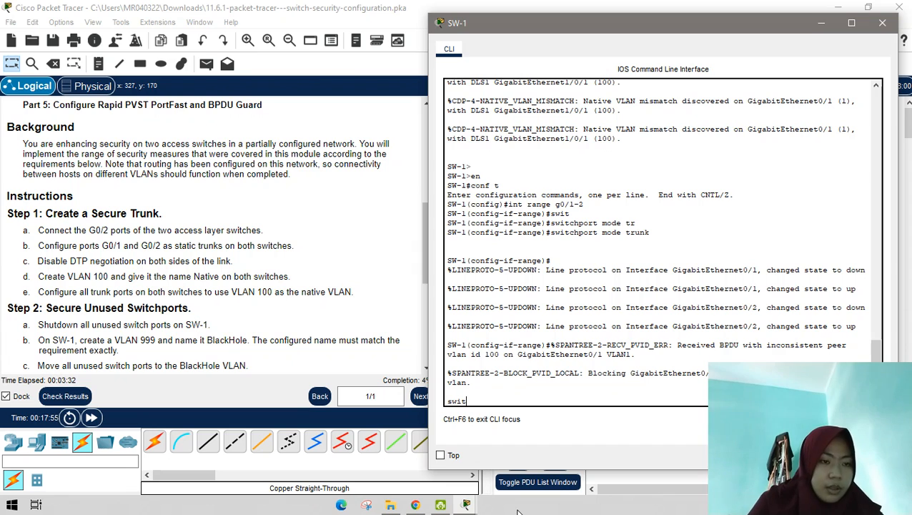
Disable DTP negotiation on SW-1's g0/1-2 range with switchport nonegotiate
key("Return")
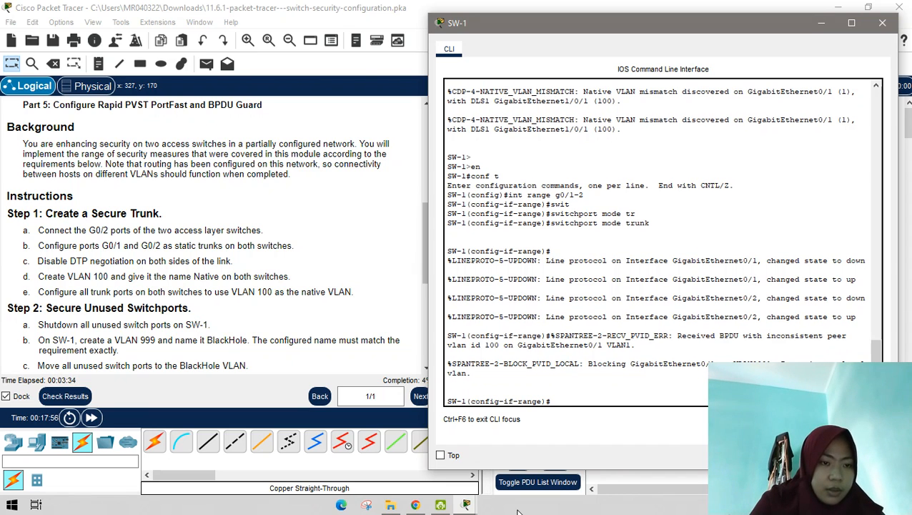
type("swi")
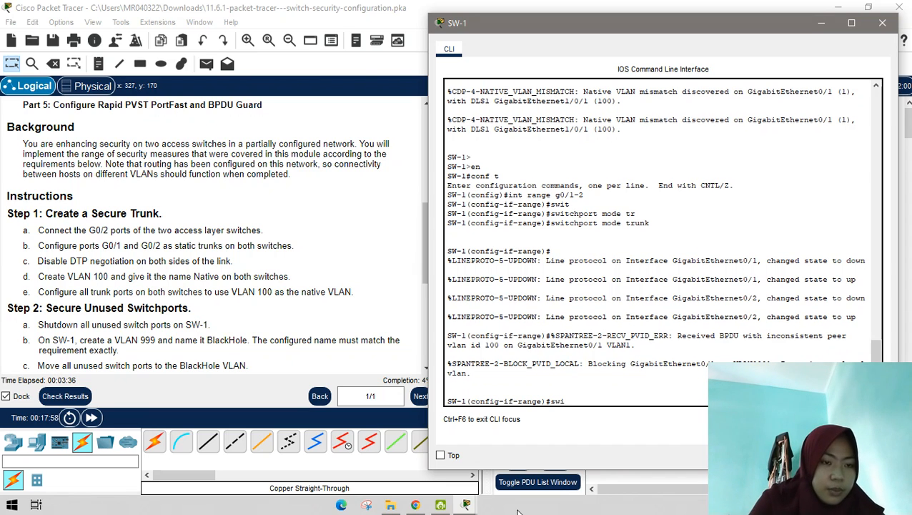
type("t")
key("Tab")
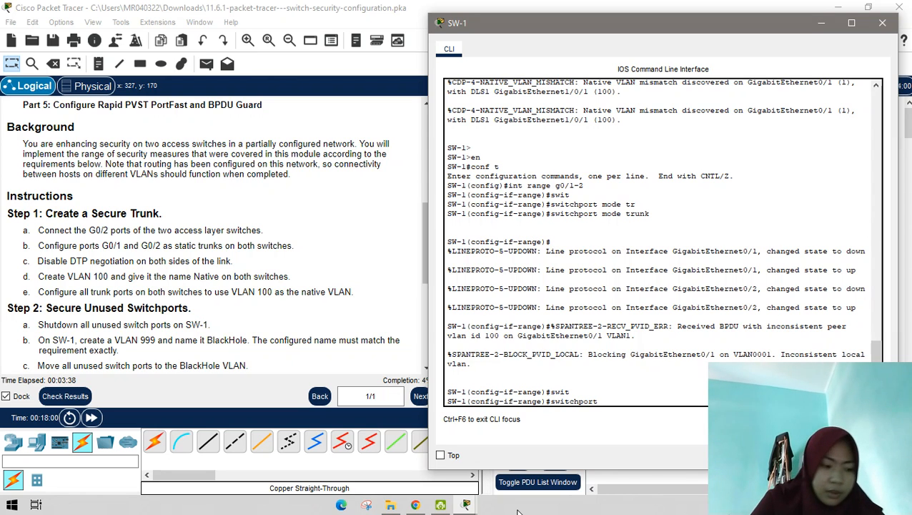
type("n")
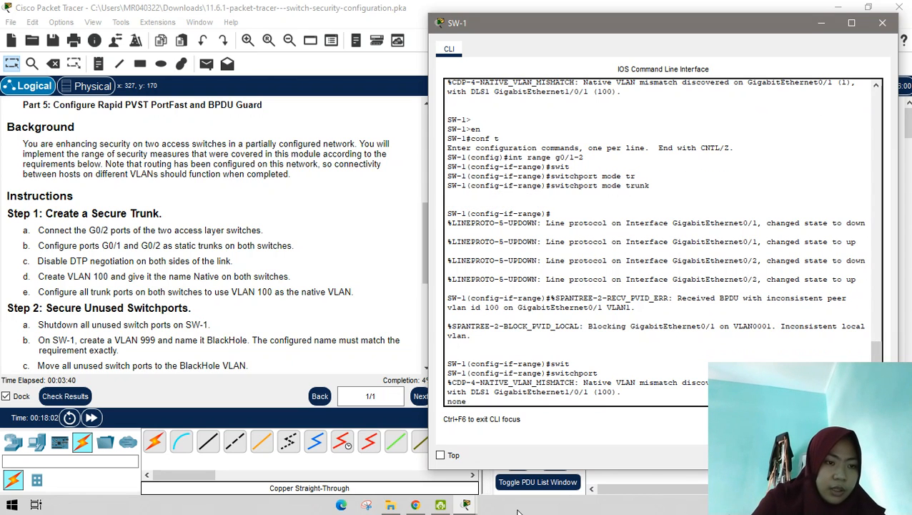
type("one")
key("Tab")
key("Return")
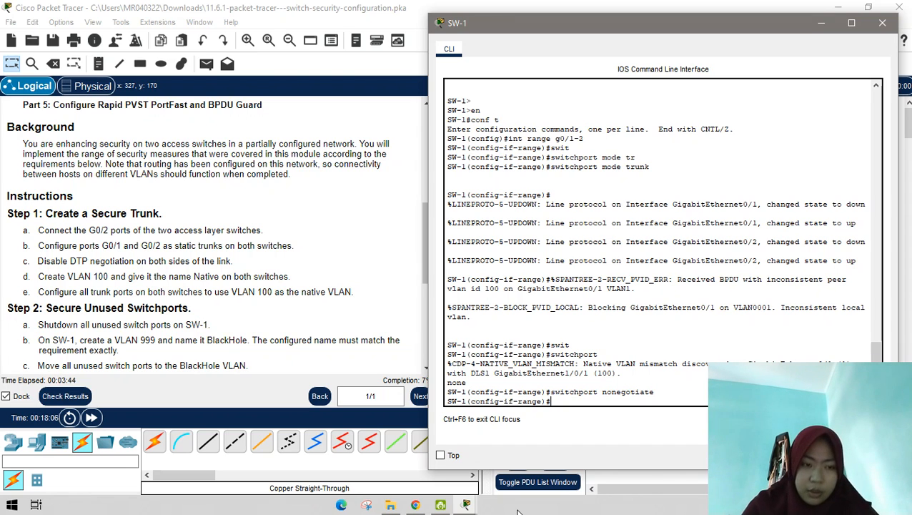
key("Return")
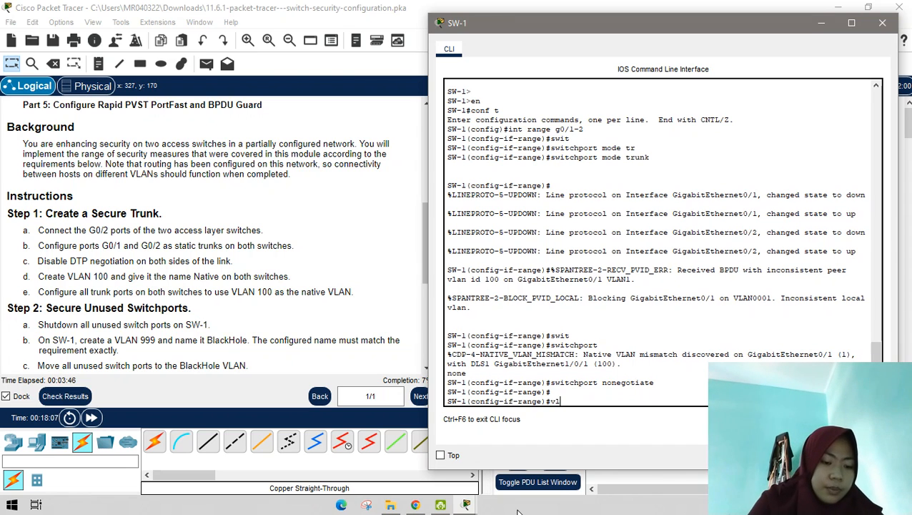
Create VLAN 100 on SW-1 and name it Native
key("Return")
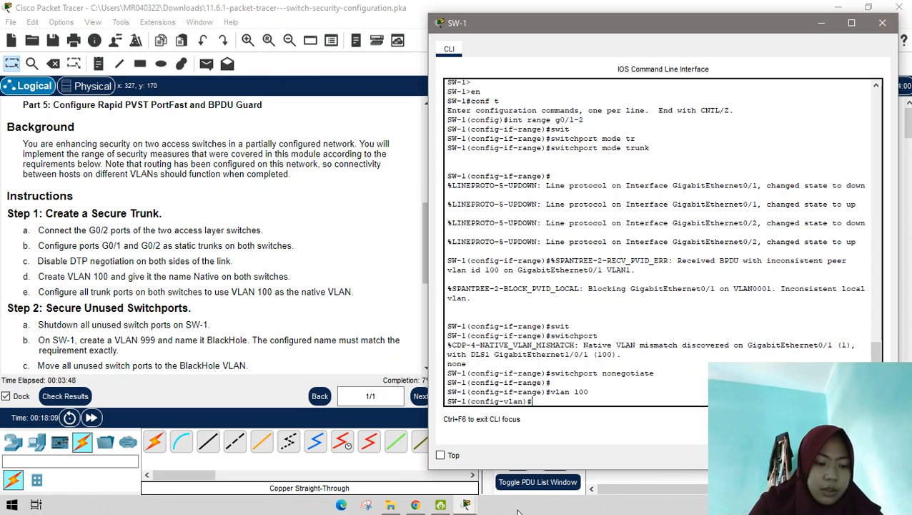
type("name")
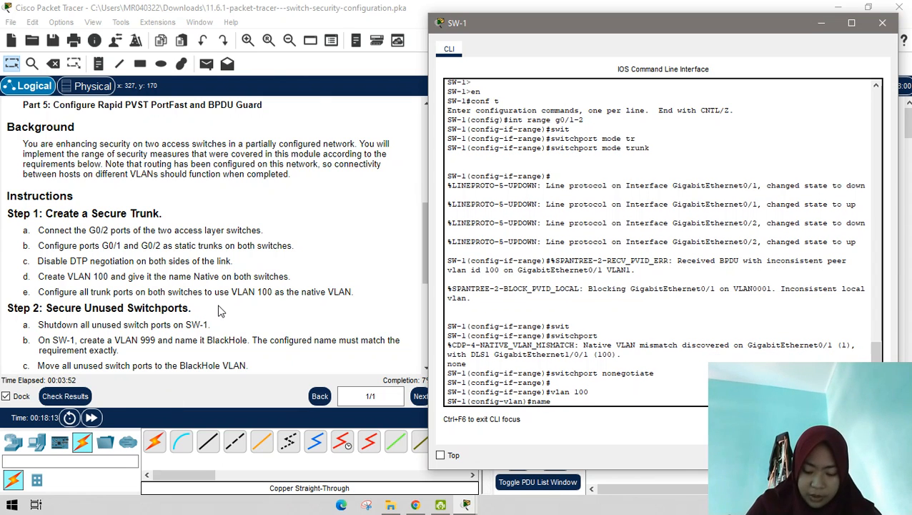
scroll(219, 311, "up", 10)
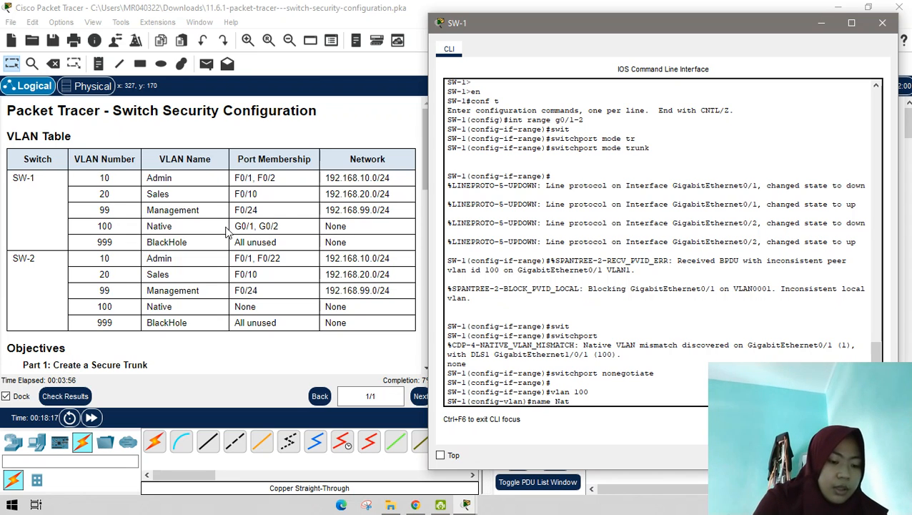
type("ive")
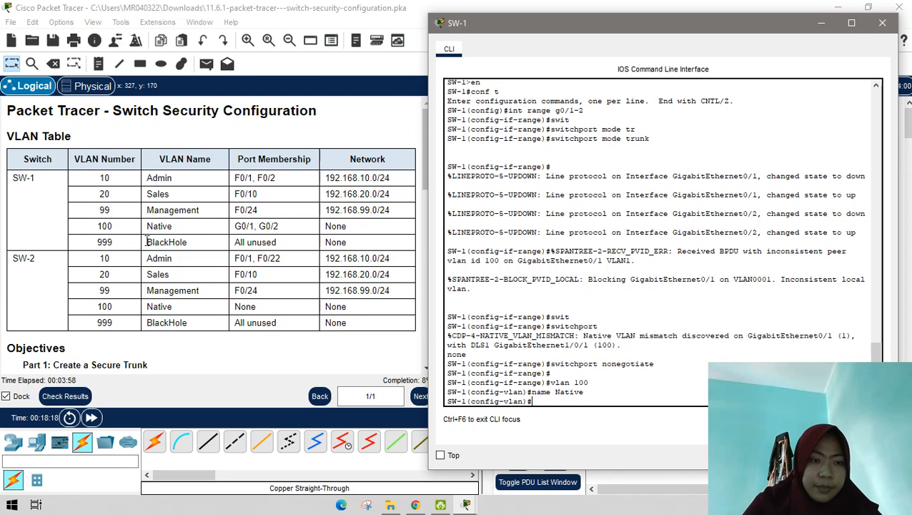
scroll(214, 238, "down", 10)
scroll(211, 239, "down", 3)
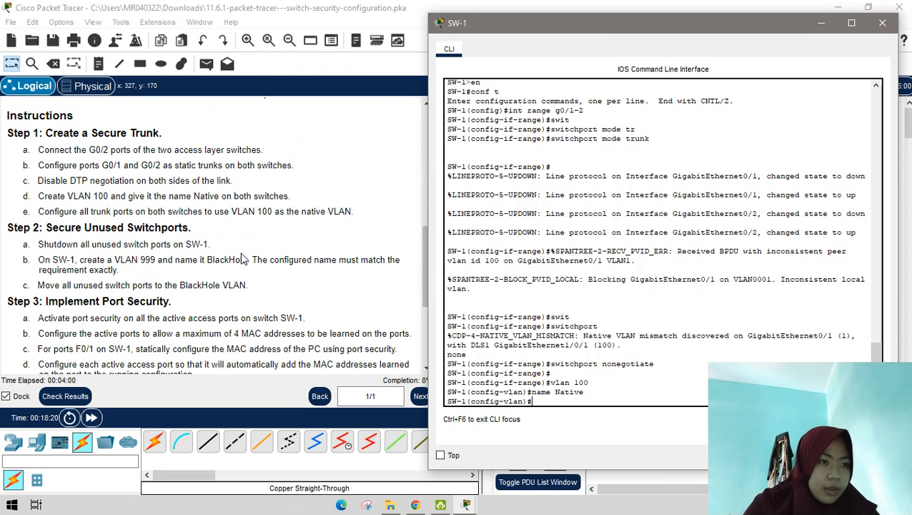
scroll(310, 258, "down", 3)
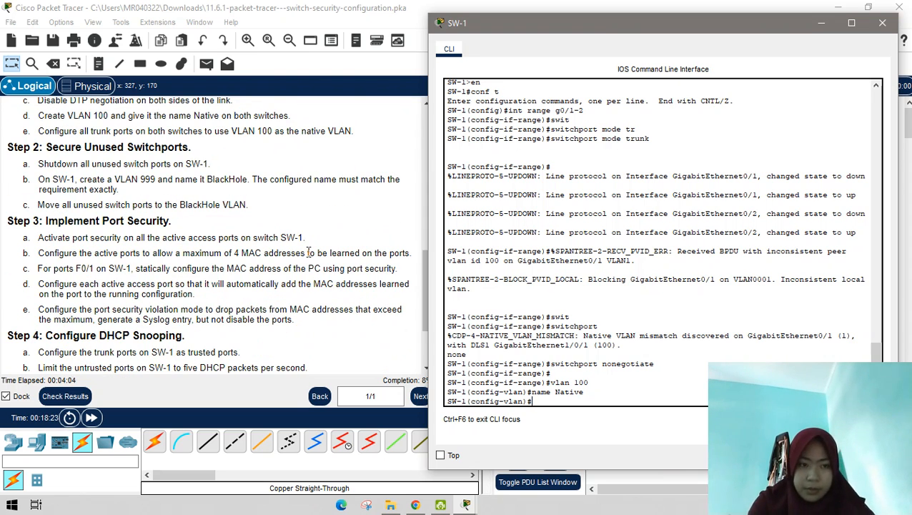
key("Return")
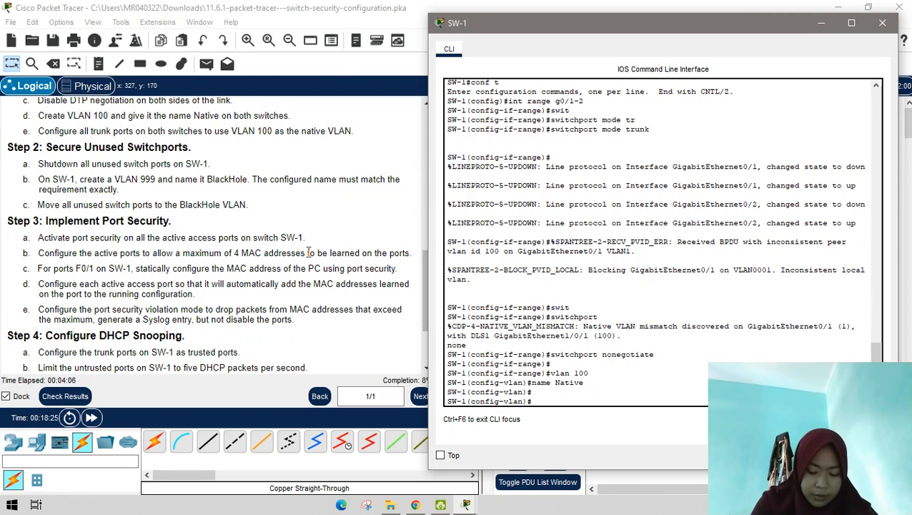
Set VLAN 100 as the native VLAN on SW-1's interface range g0/1-2 with switchport trunk native vlan 100
type("int")
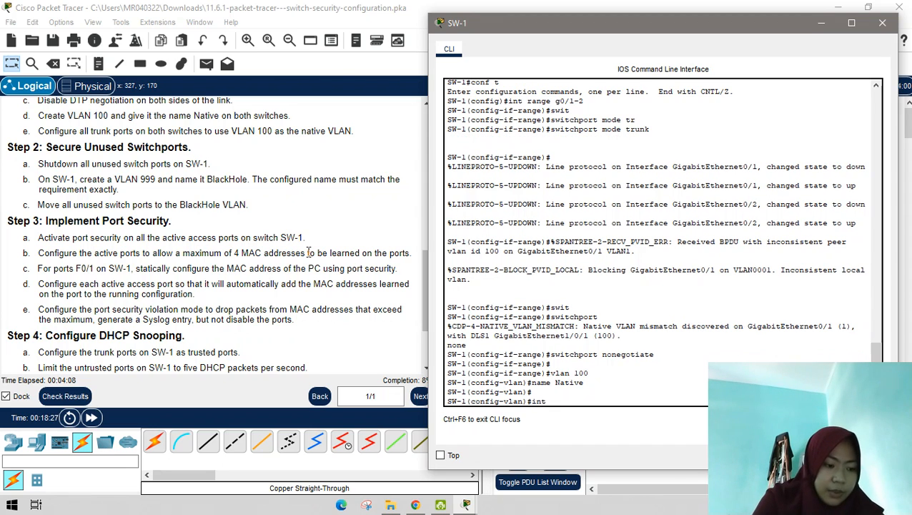
type(" range")
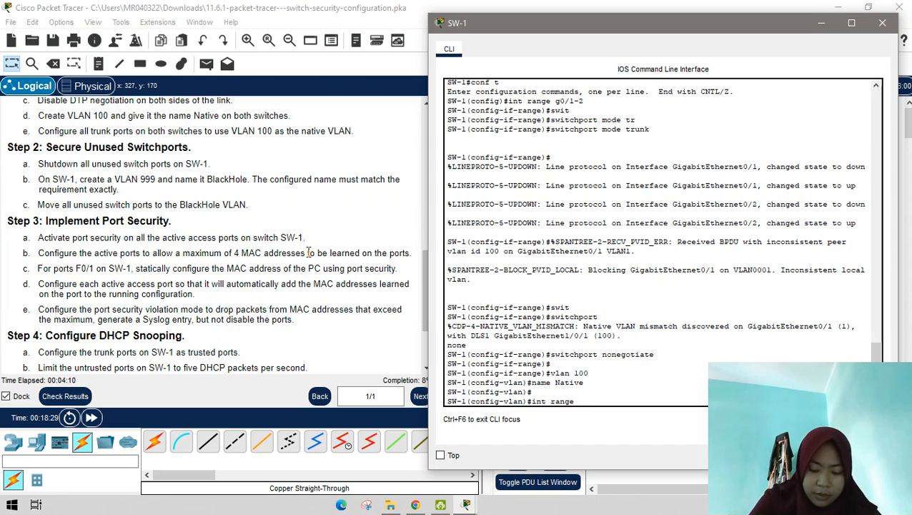
type(" g0/1-2")
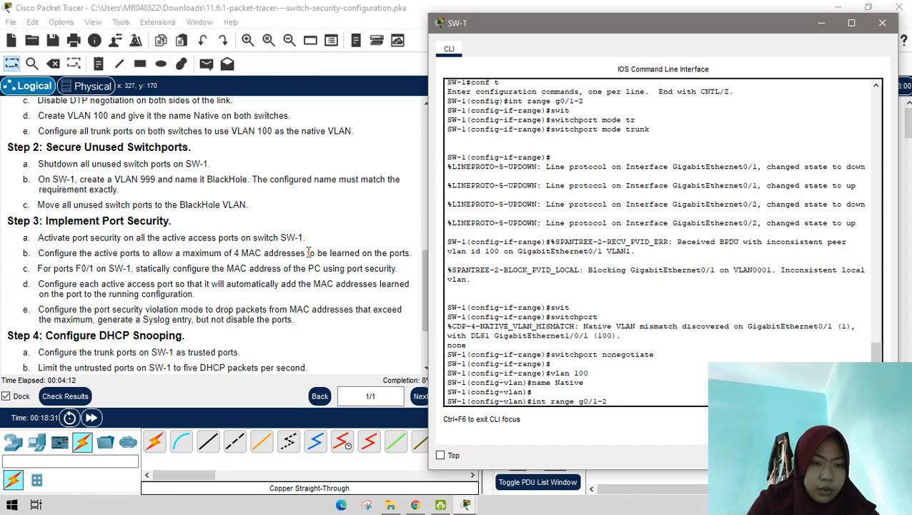
key("Return")
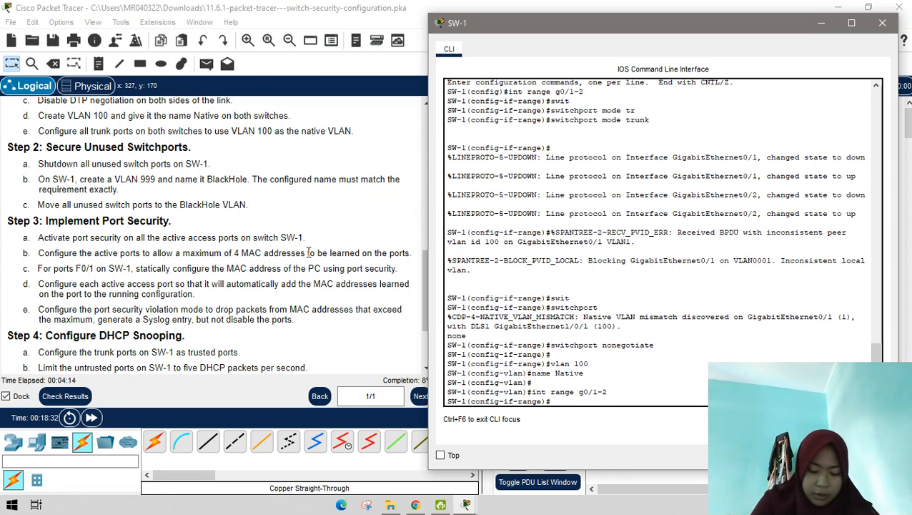
type("swit")
key("Tab")
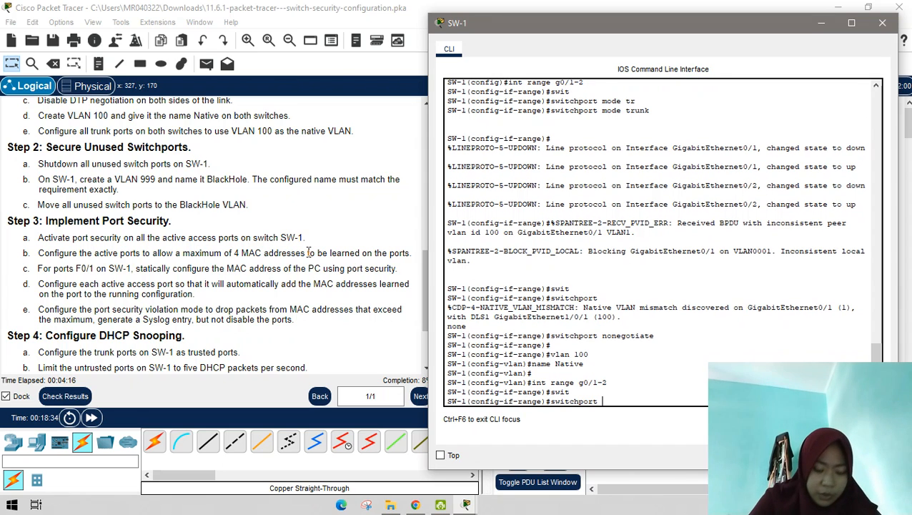
type("tr")
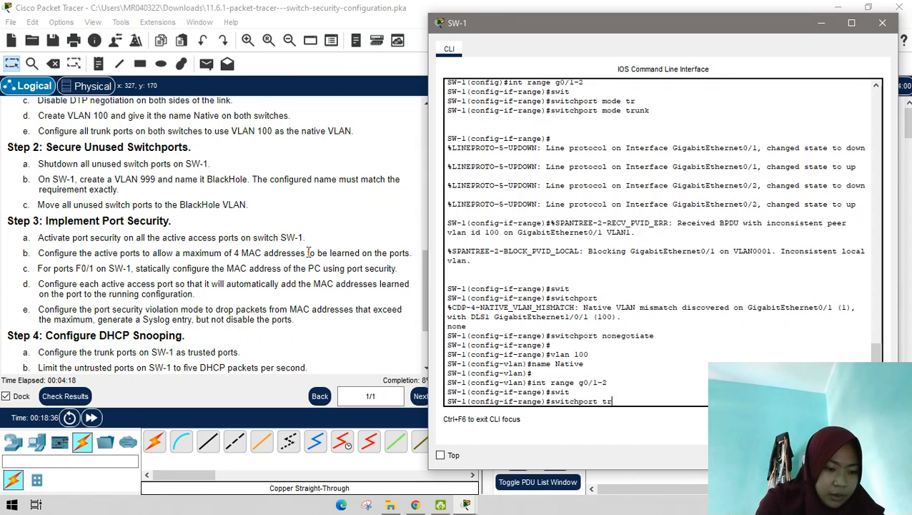
type("unk ")
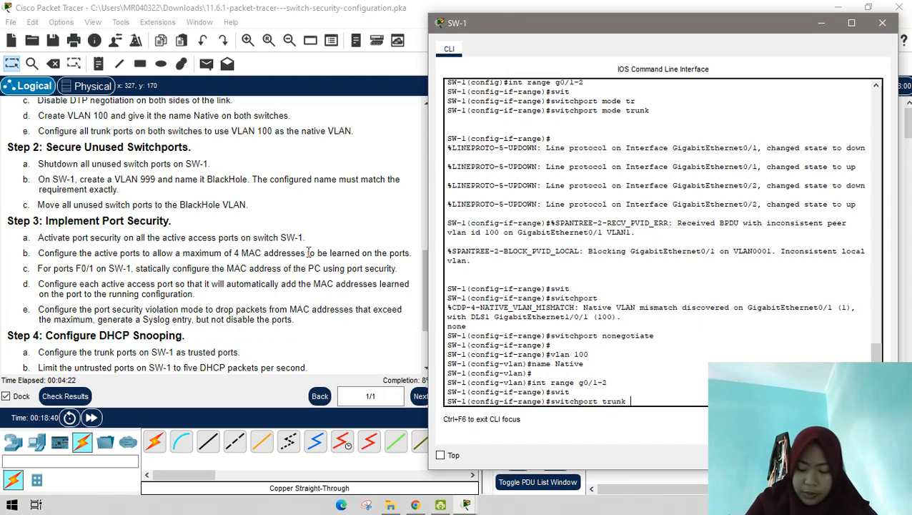
type("N")
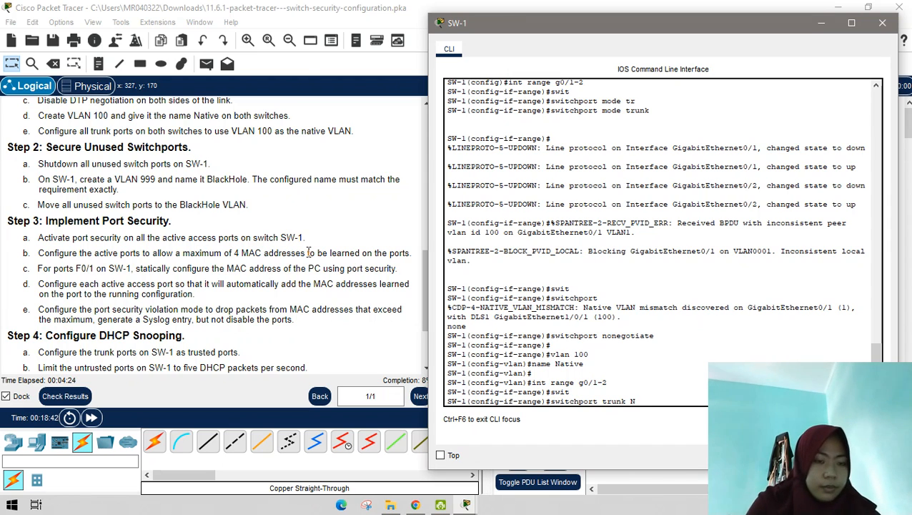
type("ative")
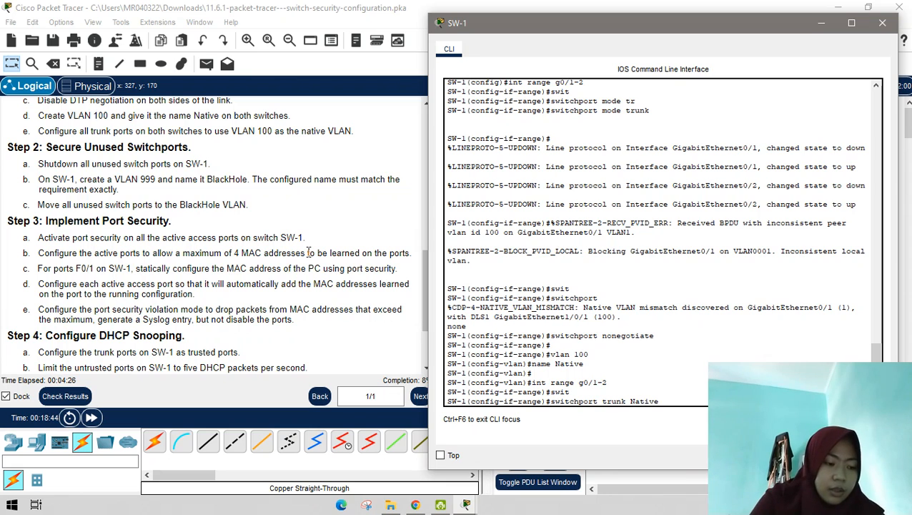
type(" vlan 100")
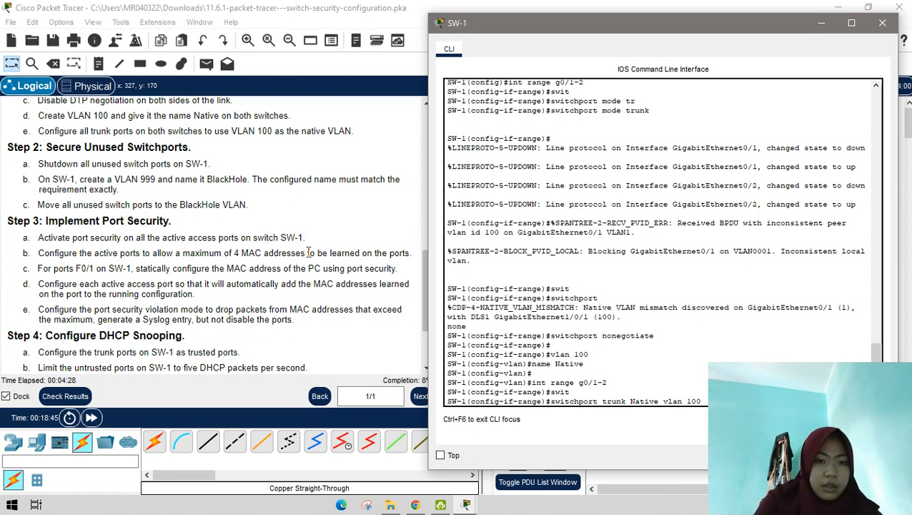
key("Return")
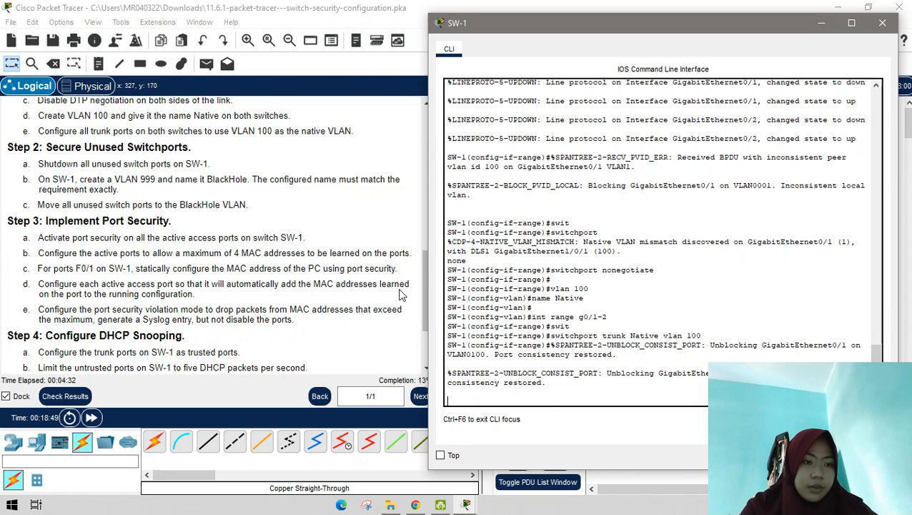
key("Return")
key("Return")
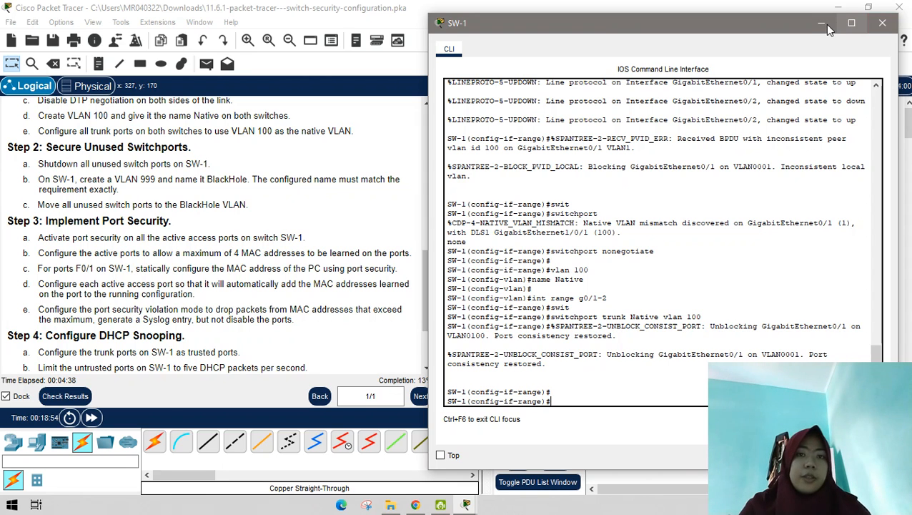
Switch from the SW-1 command line to SW-2's, place its window clear of the instructions, and enter global configuration mode
left_click(882, 23)
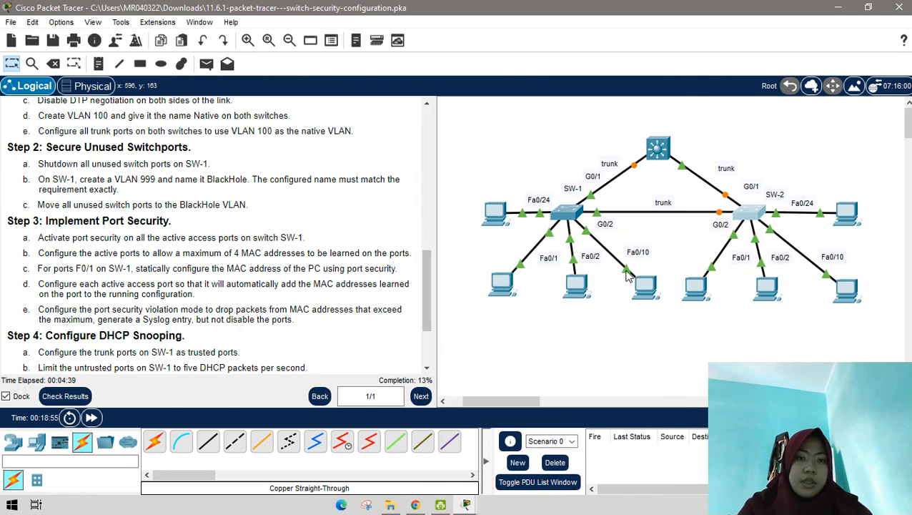
left_click(751, 212)
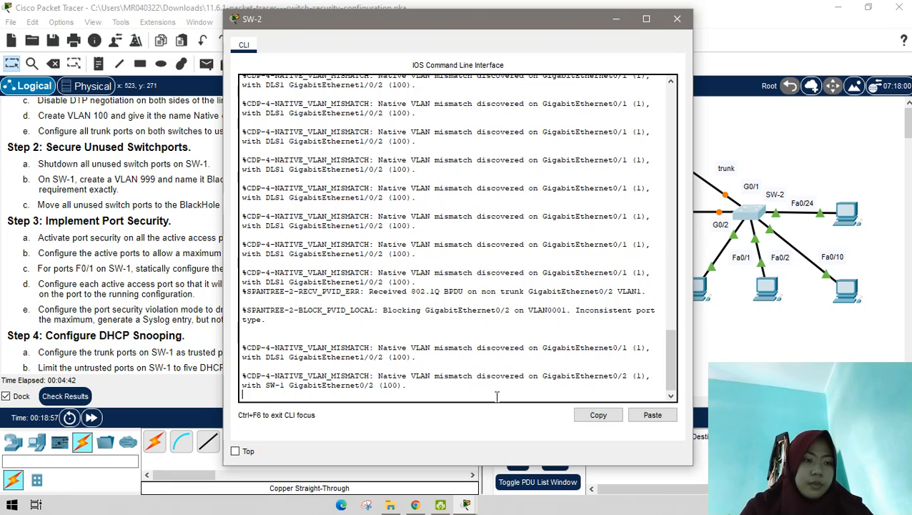
key("Return")
key("Return")
left_click_drag(422, 25, 638, 34)
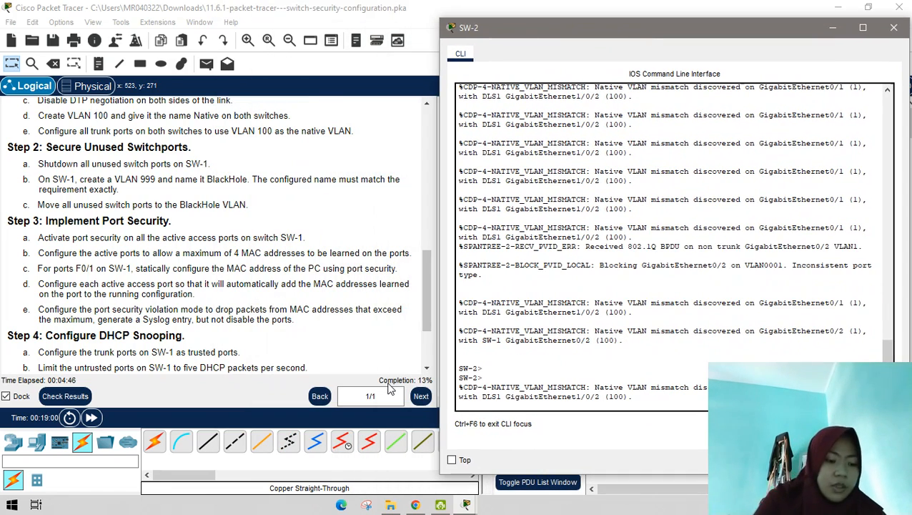
type("en")
key("BackSpace")
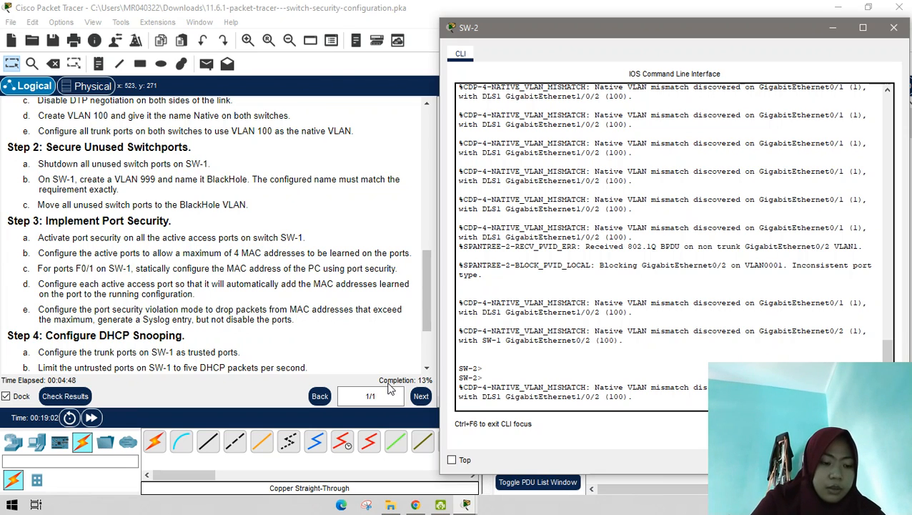
type("en")
key("Return")
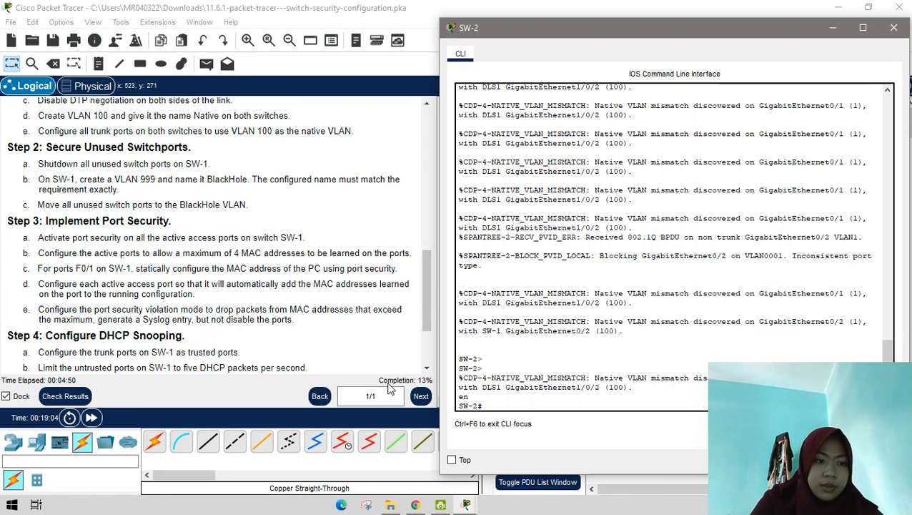
type("conf")
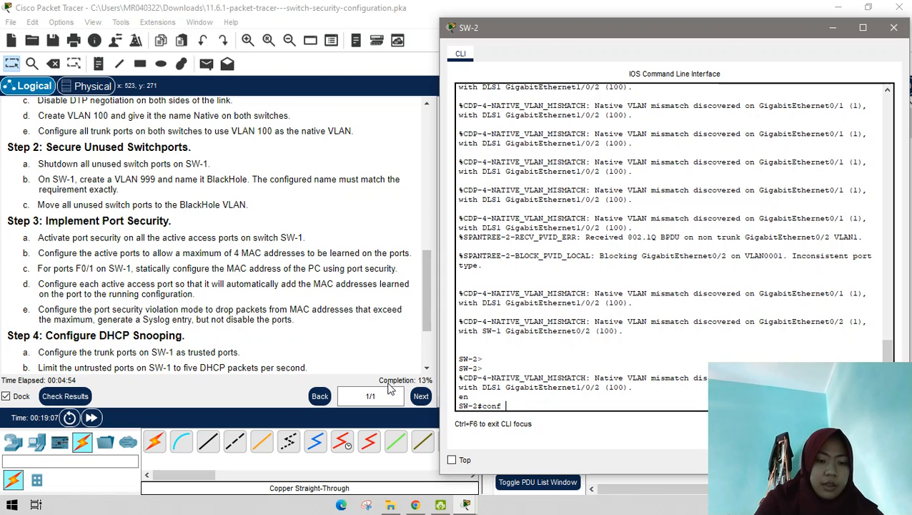
type("t t")
key("Return")
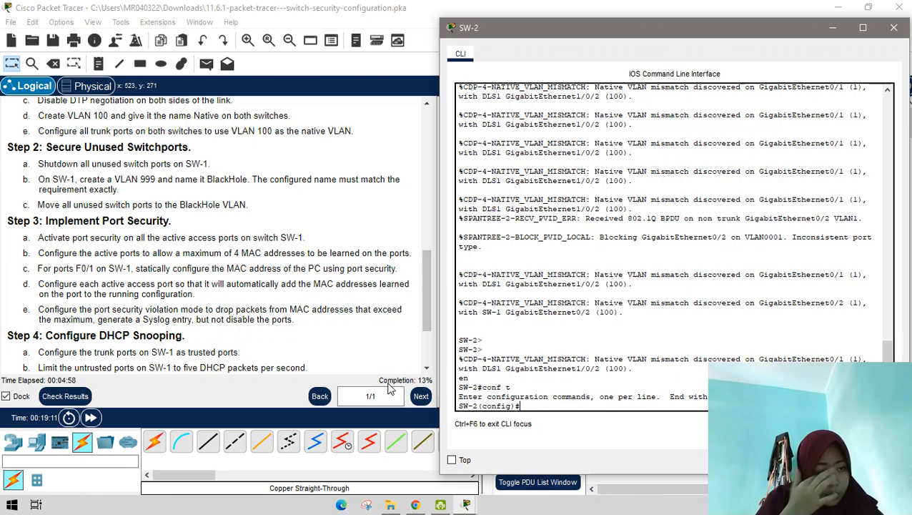
Configure the interface range g0/1-2 on SW-2 as static trunks with switchport mode trunk
type("nt g")
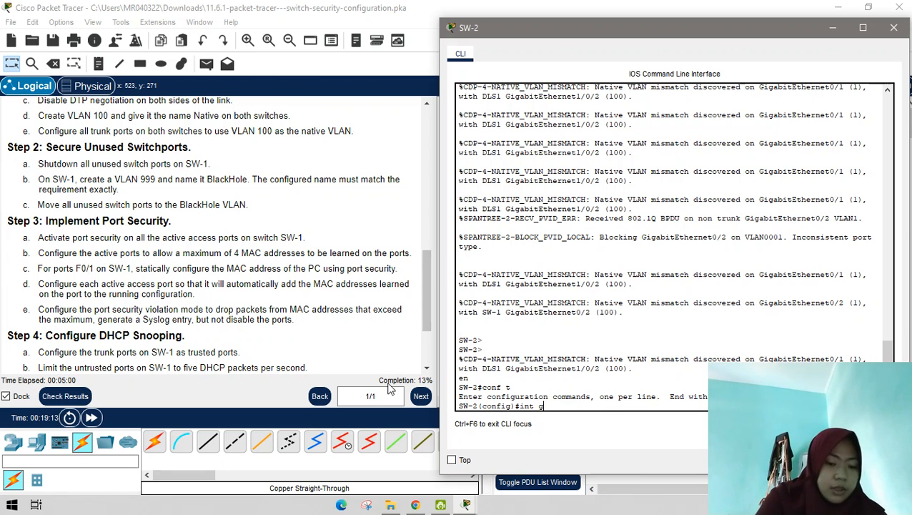
type("0/1-2")
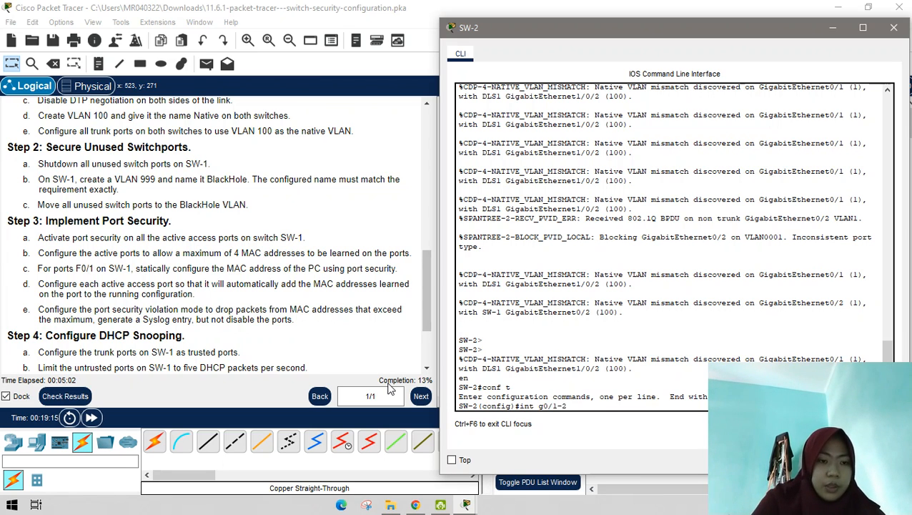
key("Return")
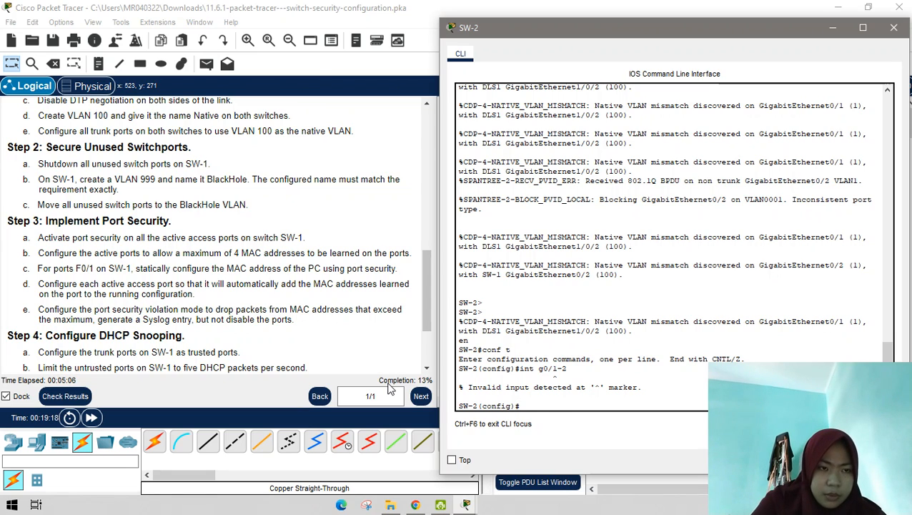
key("Up")
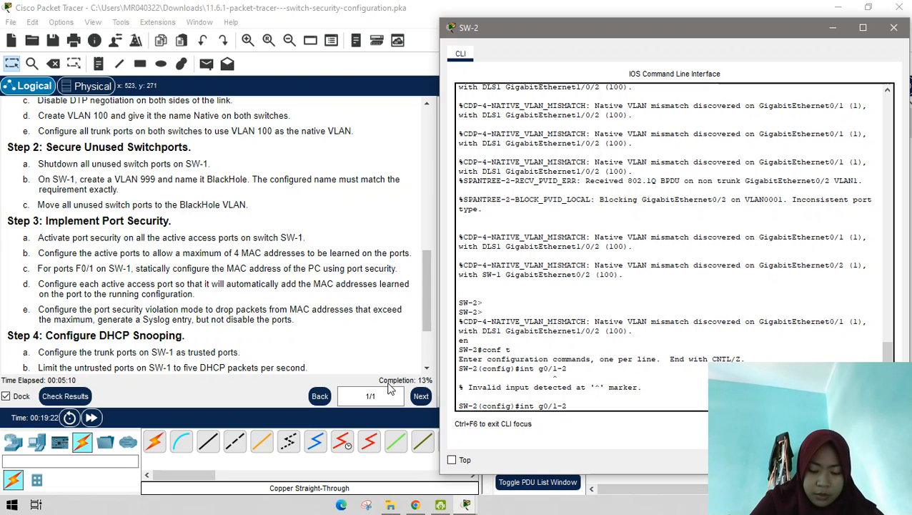
key("Left")
key("Left")
key("Left")
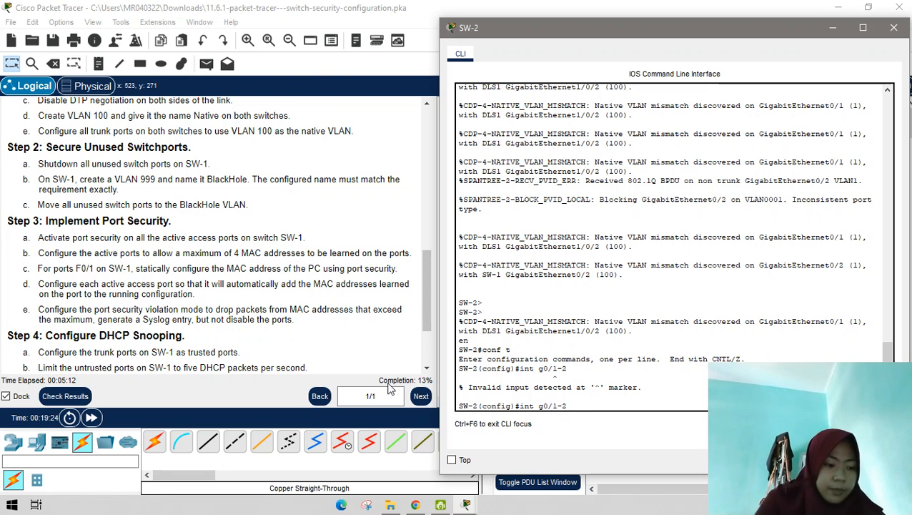
type("range")
key("Return")
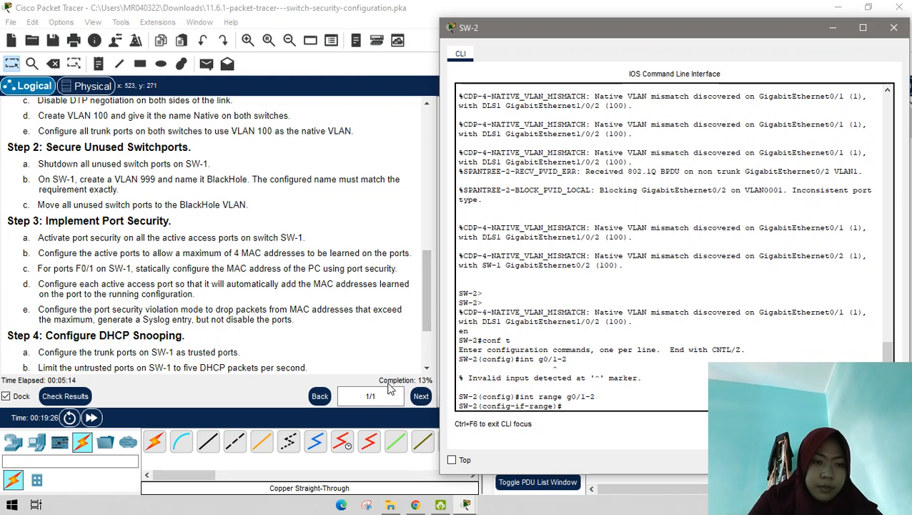
type("swit")
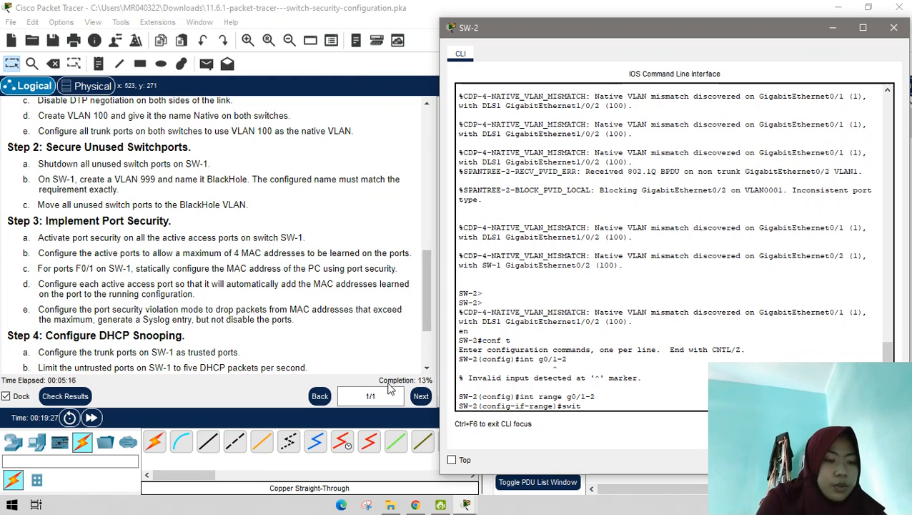
key("Tab")
type("mode trunk")
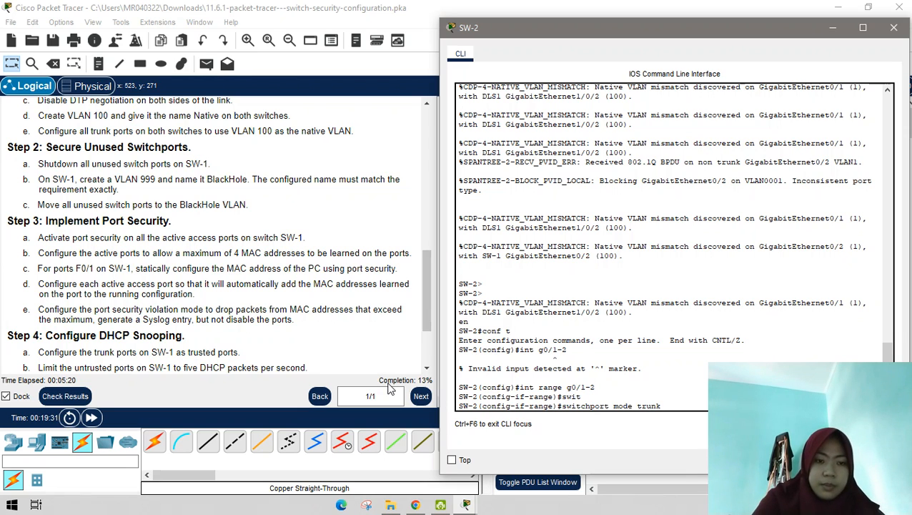
key("Return")
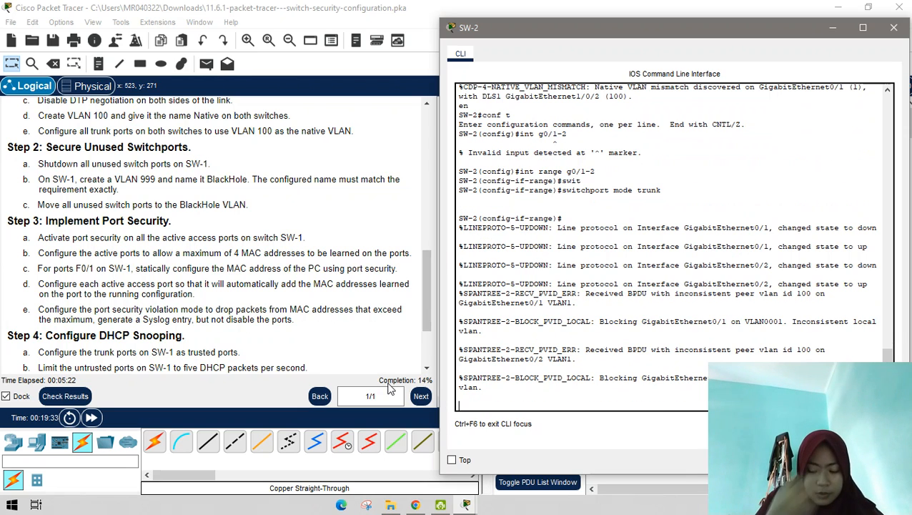
Disable DTP negotiation on SW-2's interface range g0/1-2 with switchport nonegotiate
key("Return")
type("swit")
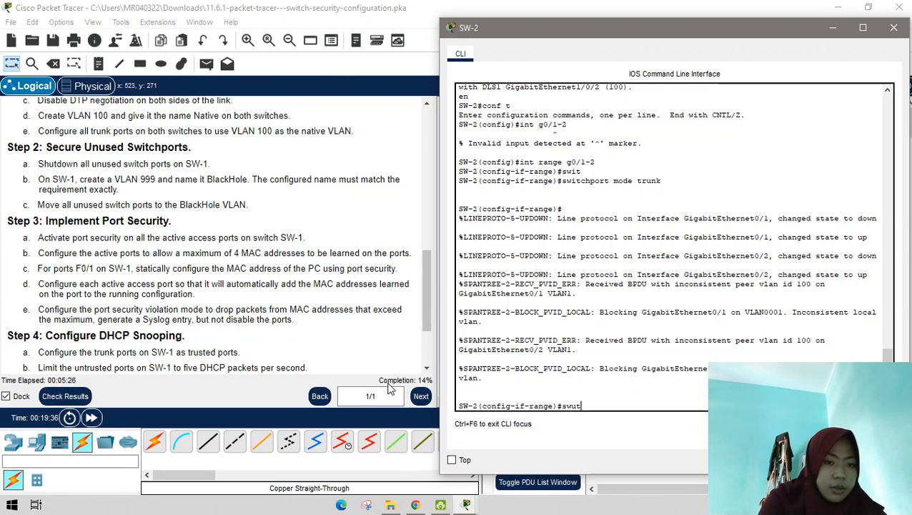
key("BackSpace")
type("it")
key("Tab")
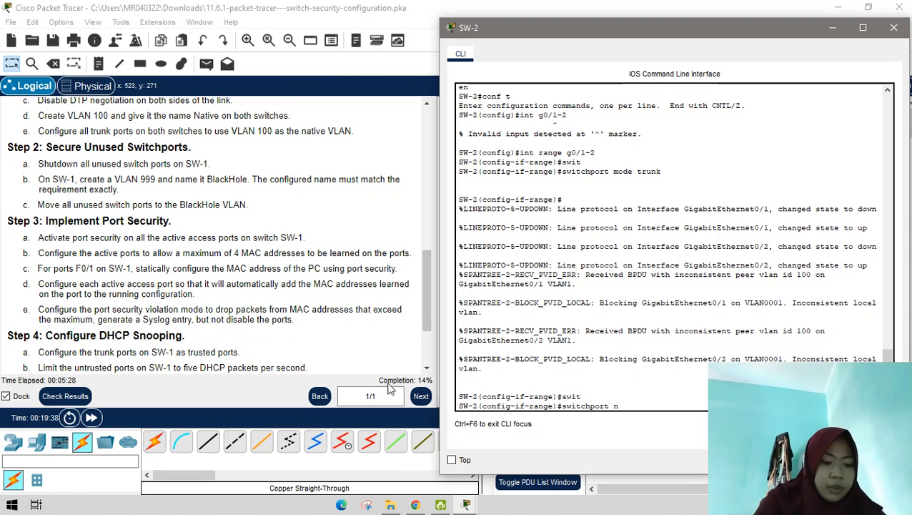
type("non")
key("Tab")
key("Return")
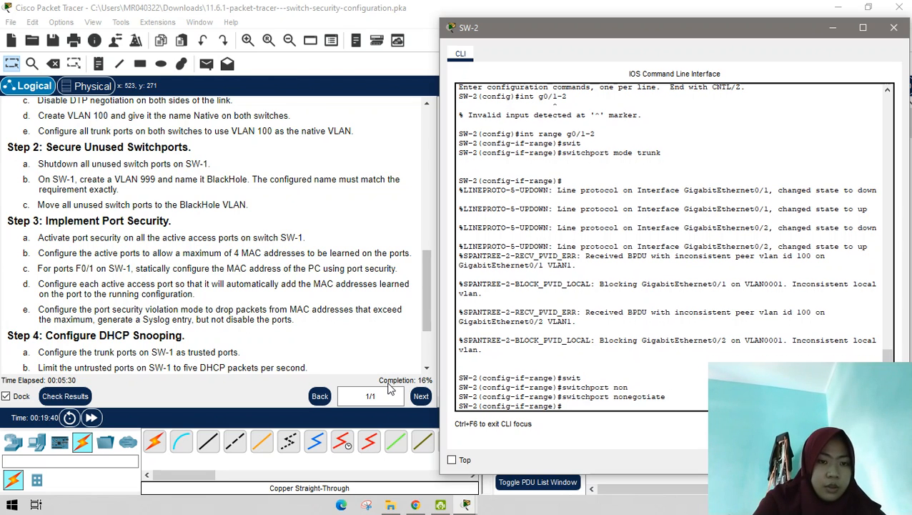
key("Return")
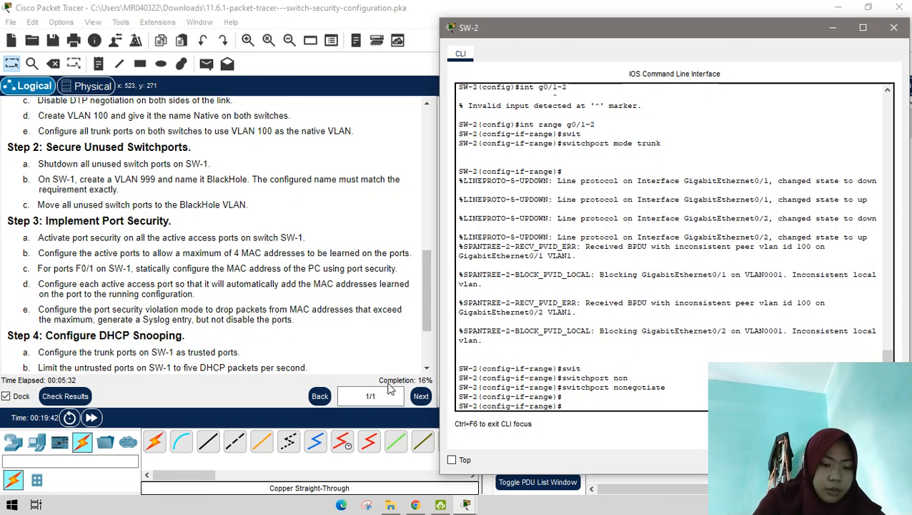
Create VLAN 100 on SW-2 and name it Native
type("vlan 100")
key("Return")
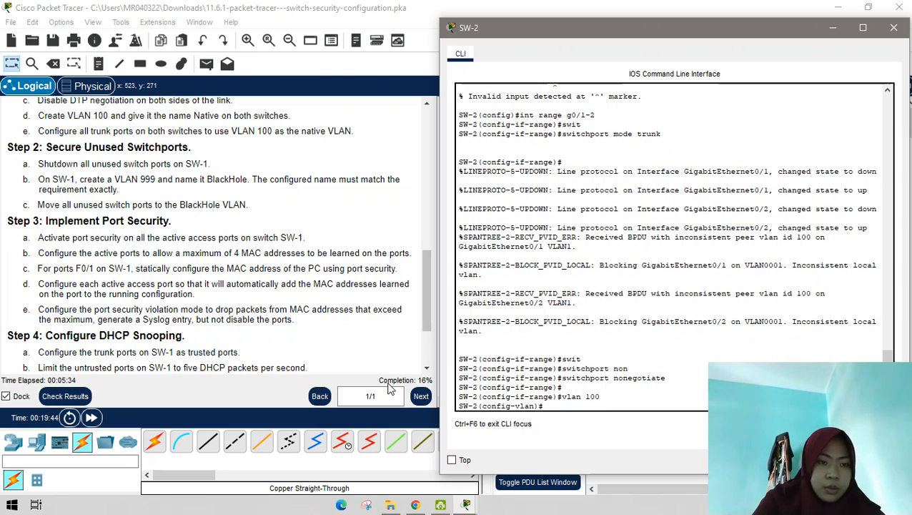
type("n")
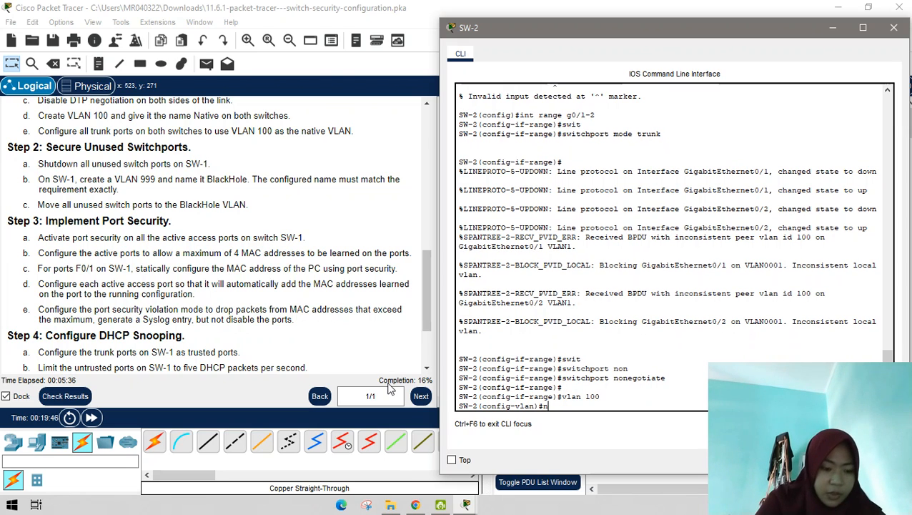
type("ame Native")
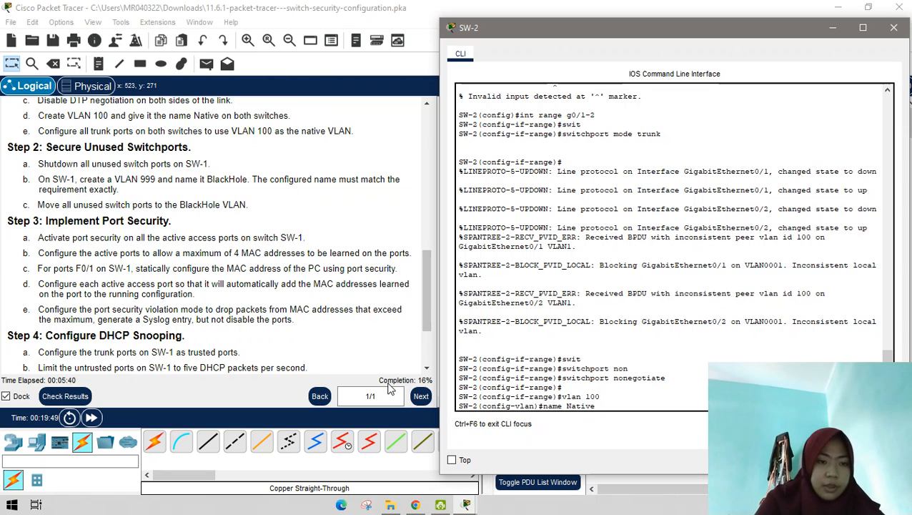
key("Return")
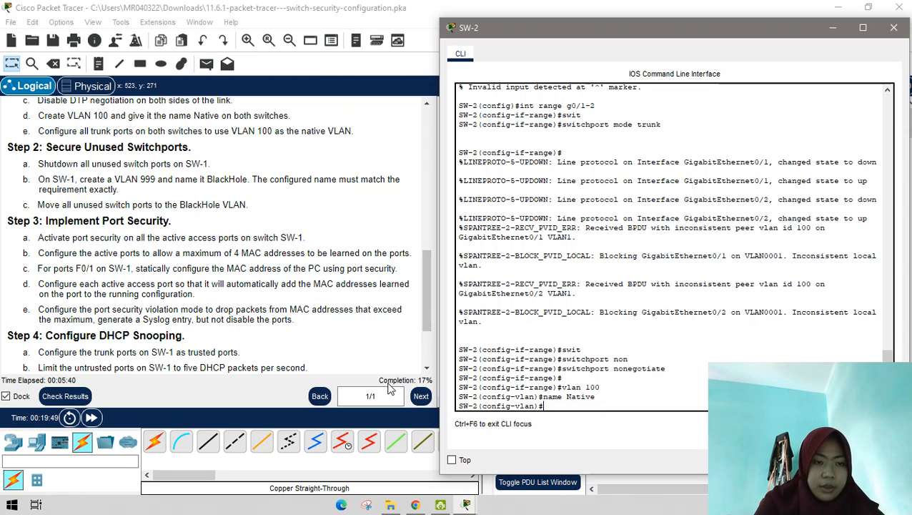
key("Return")
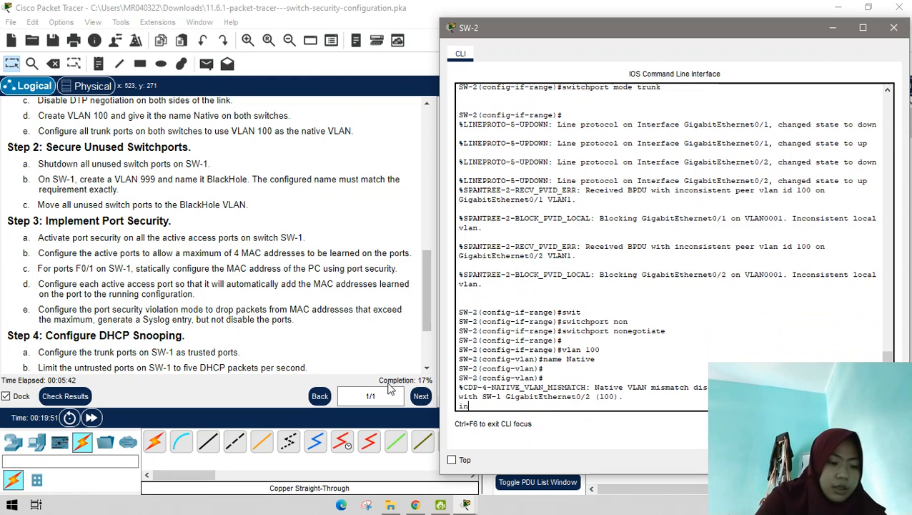
Enter interface configuration mode for the range g0/1-2 on SW-2
type("int range")
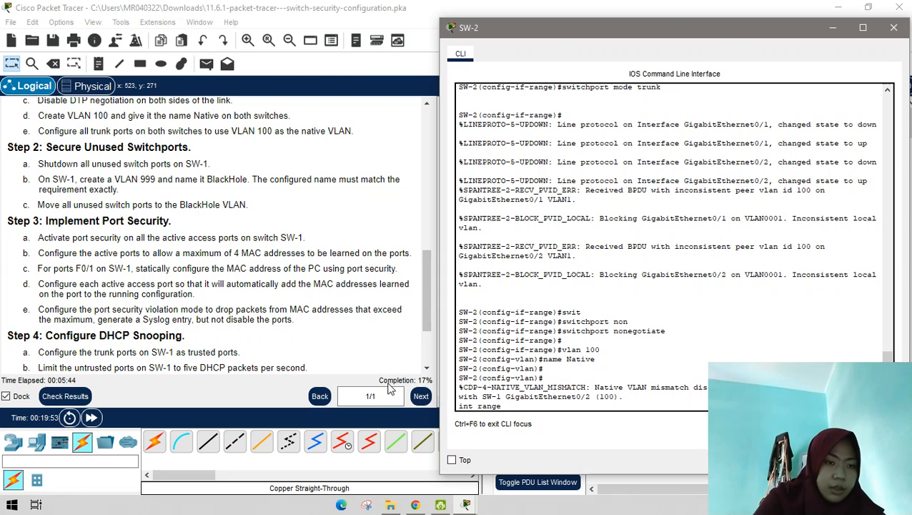
type(" g0/1-")
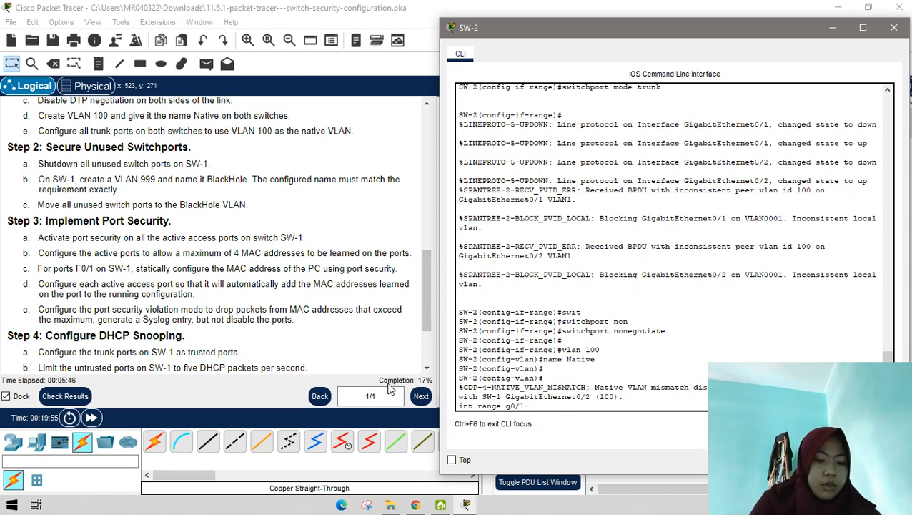
type("2")
key("Return")
key("Return")
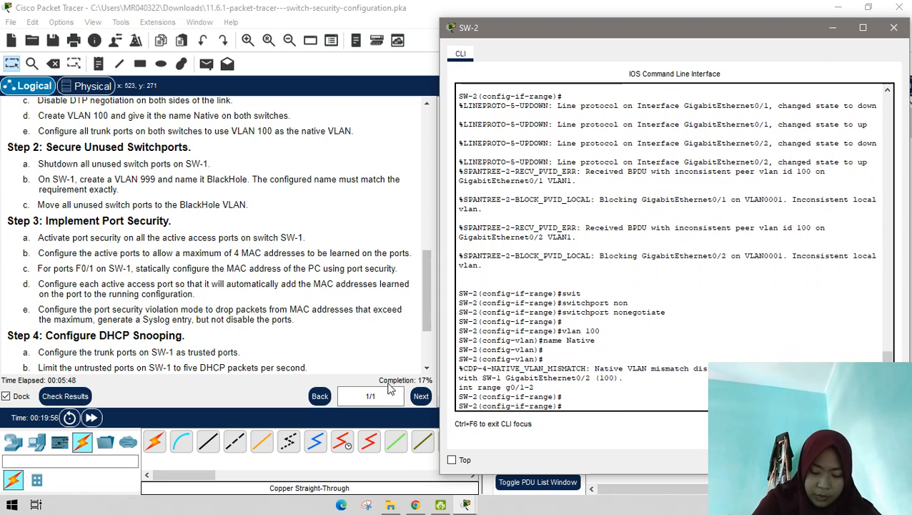
type("swit")
key("Tab")
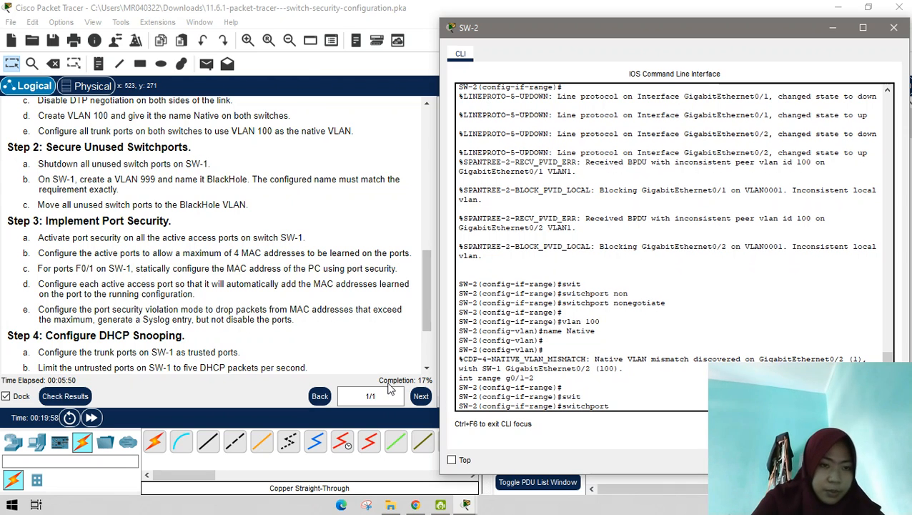
left_click(388, 388)
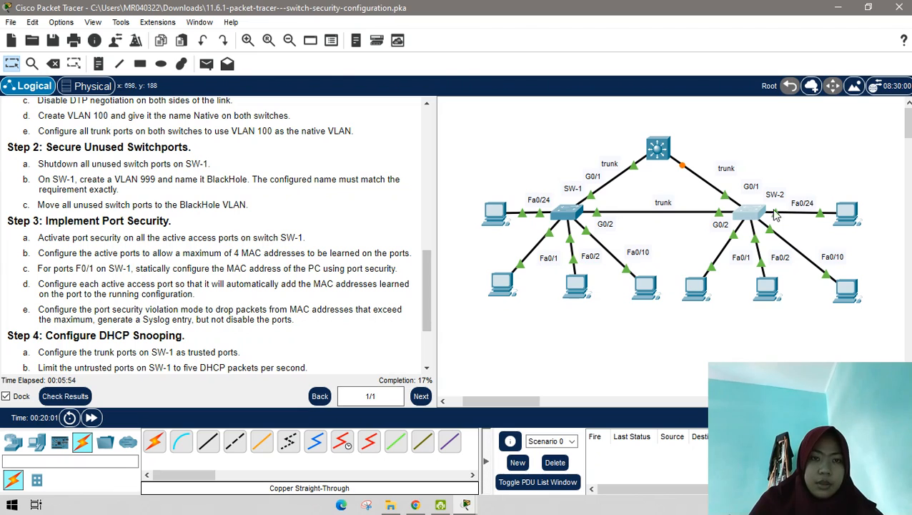
key("alt+Tab")
key("Return")
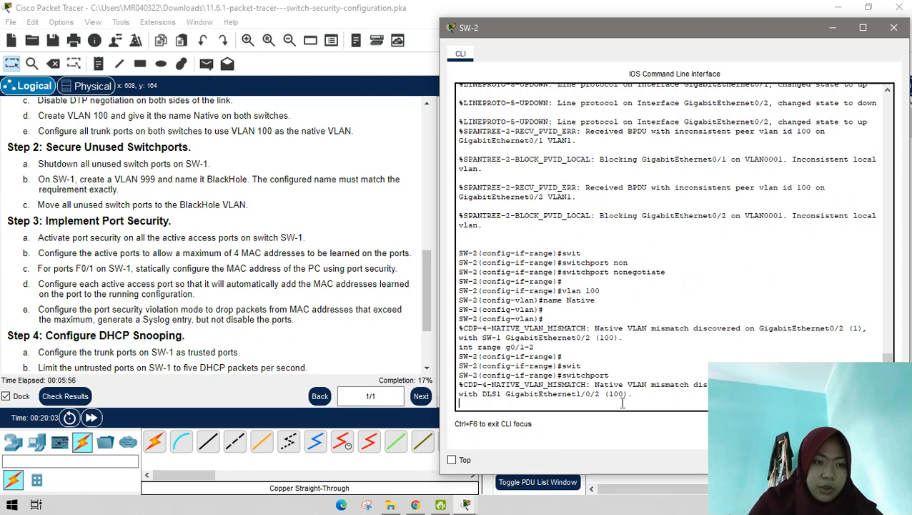
Set VLAN 100 as the native VLAN on SW-2's trunk ports g0/1-2 with switchport trunk native vlan 100
type("sw")
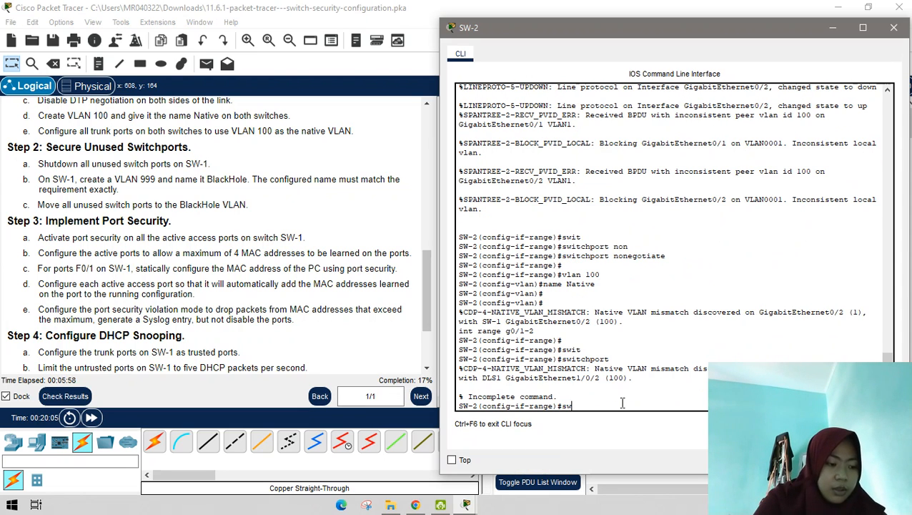
type("it")
key("Tab")
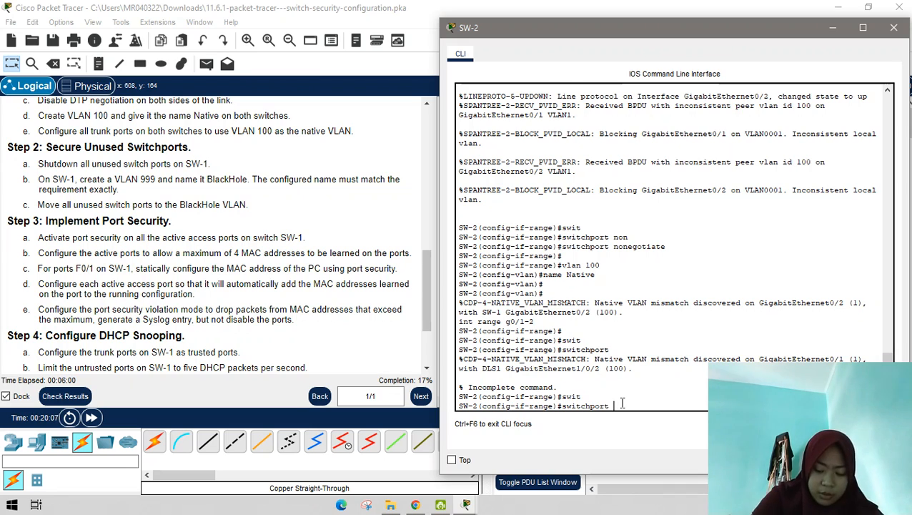
type("trunk")
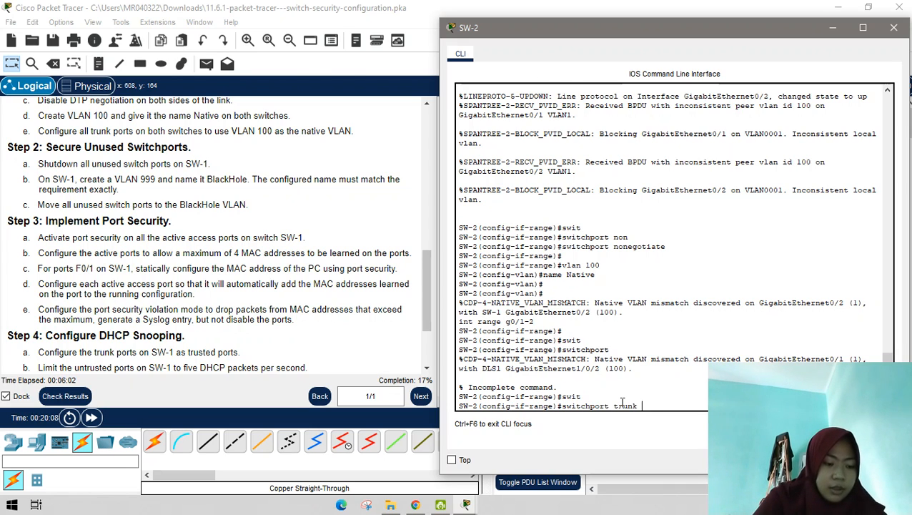
type(" native")
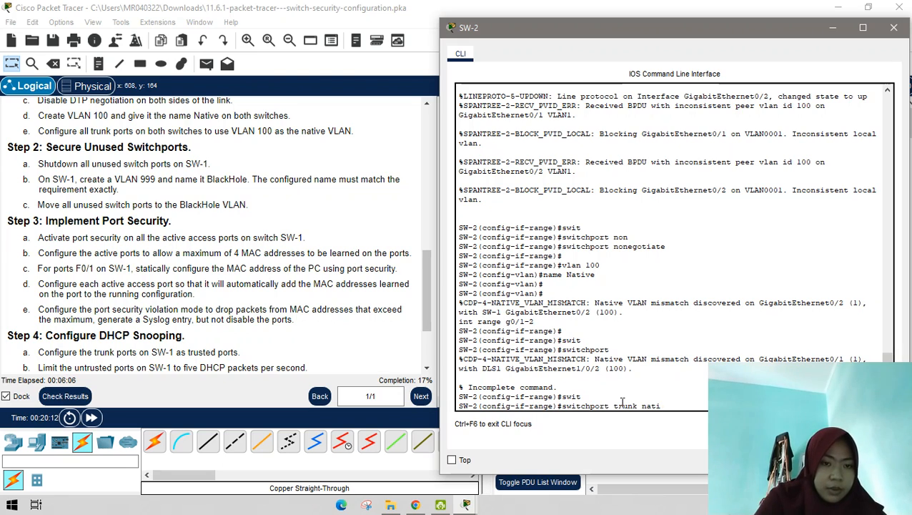
key("BackSpace")
key("BackSpace")
type("Nat")
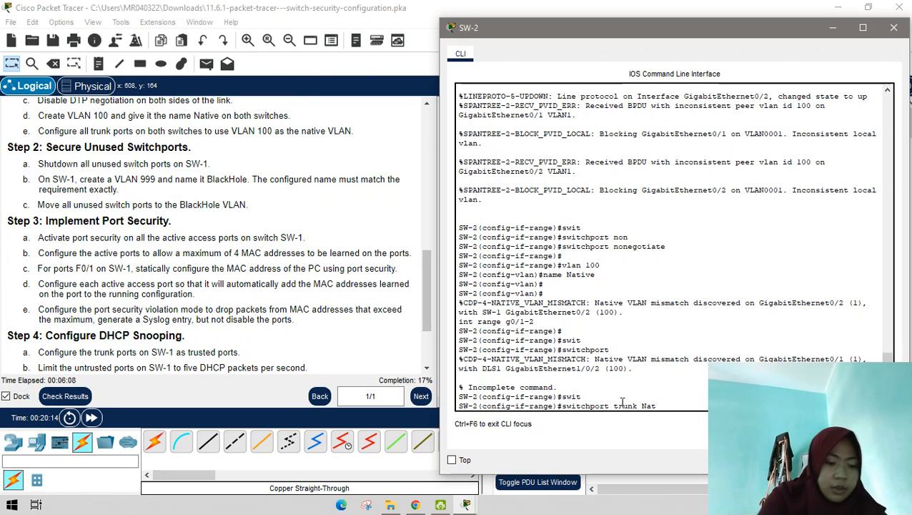
type("ive vlan 1")
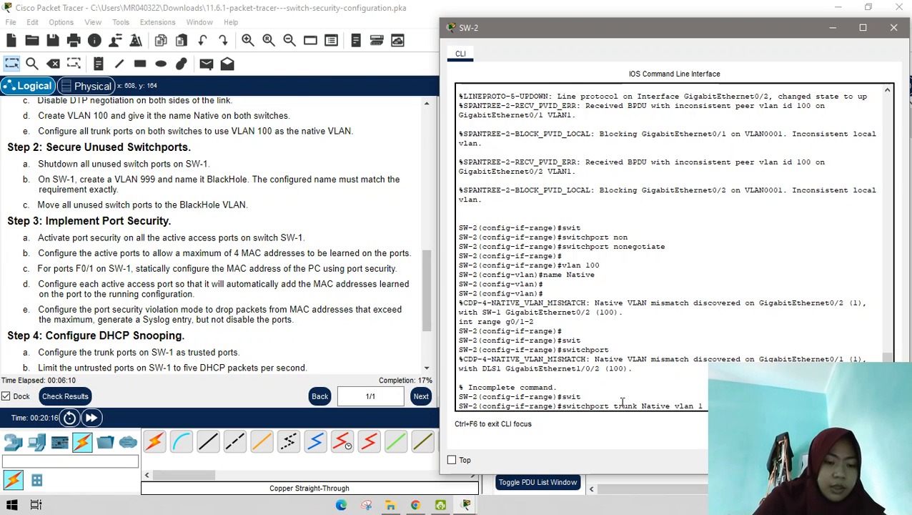
type("00")
key("Return")
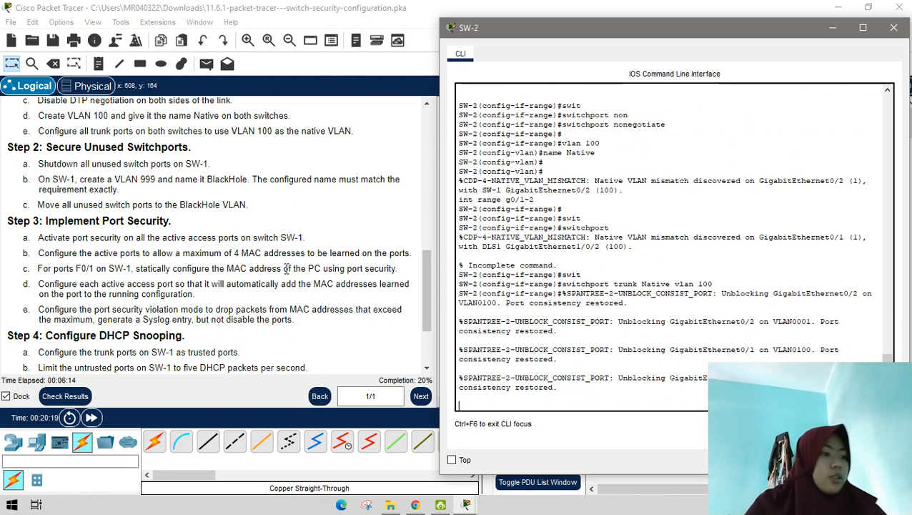
Review the unused switchport instructions, then switch from SW-2's command line to SW-1's and return to global configuration mode
scroll(283, 285, "down", 3)
scroll(284, 279, "up", 3)
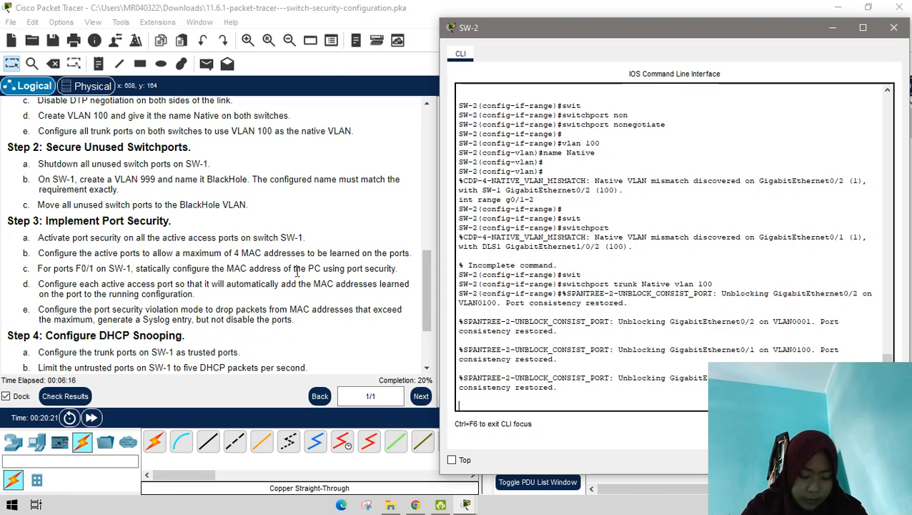
scroll(193, 271, "up", 3)
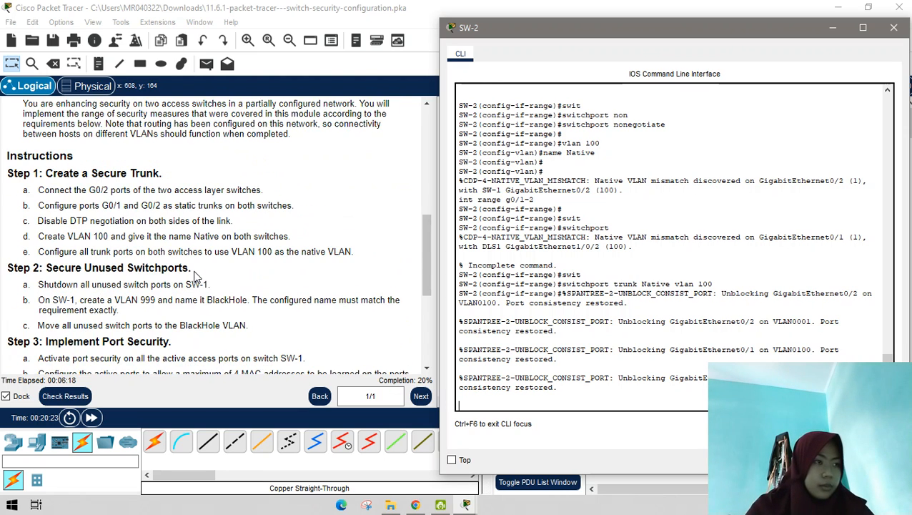
scroll(196, 275, "down", 1)
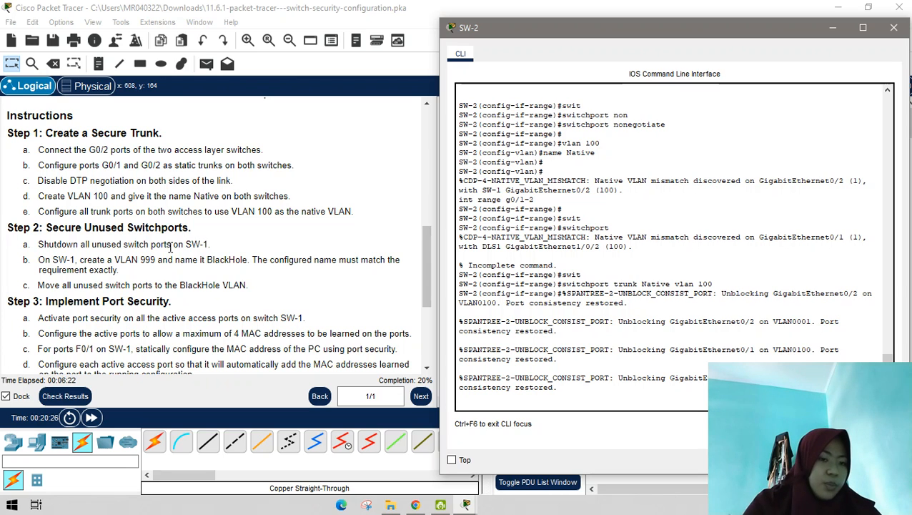
scroll(170, 247, "down", 2)
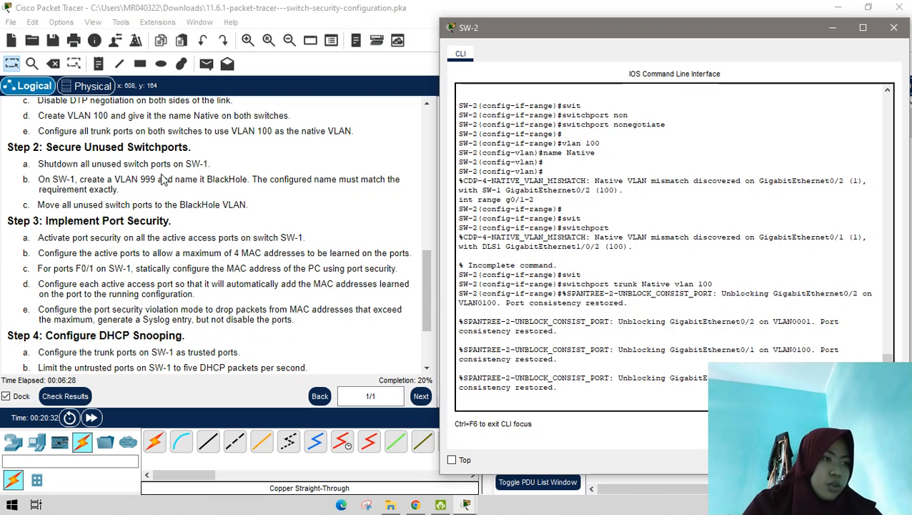
left_click(832, 28)
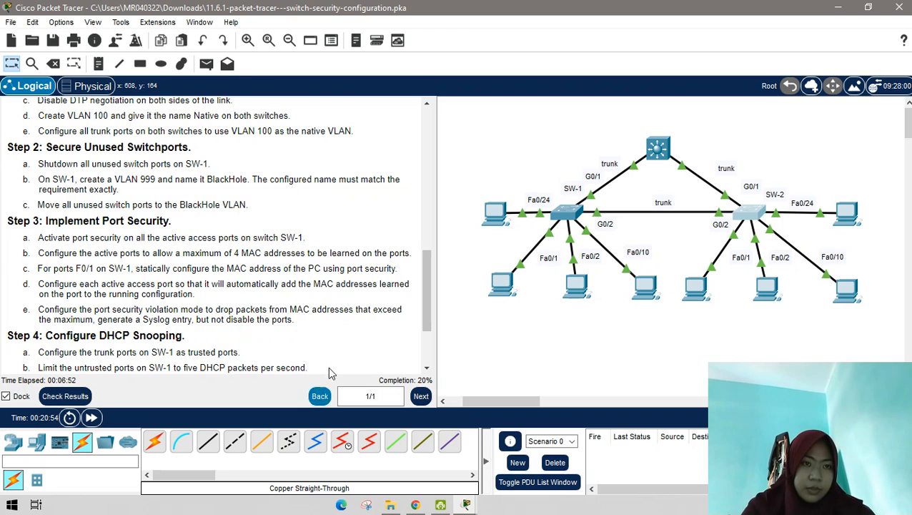
key("alt+Tab")
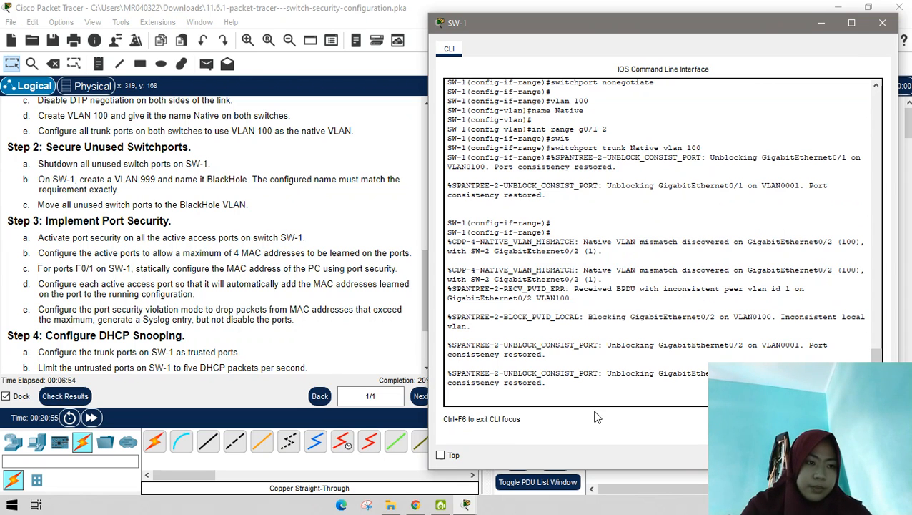
key("Return")
key("Return")
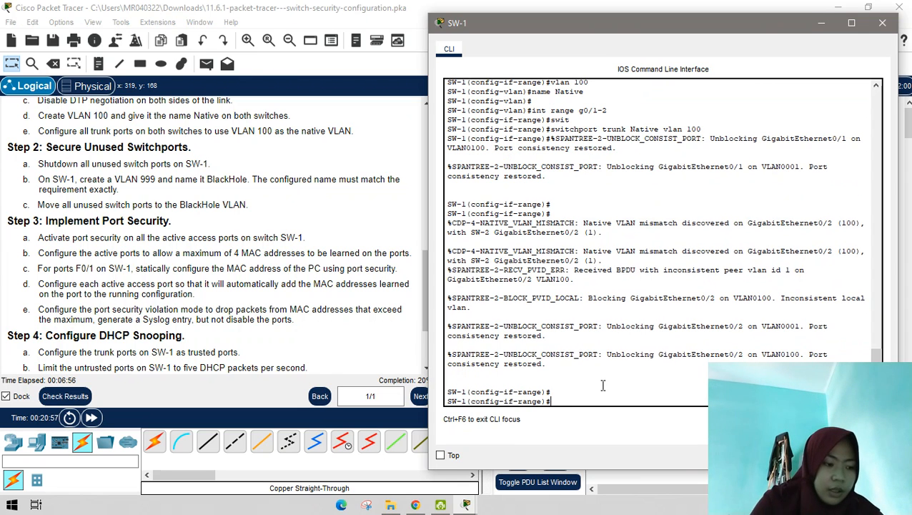
type("exit")
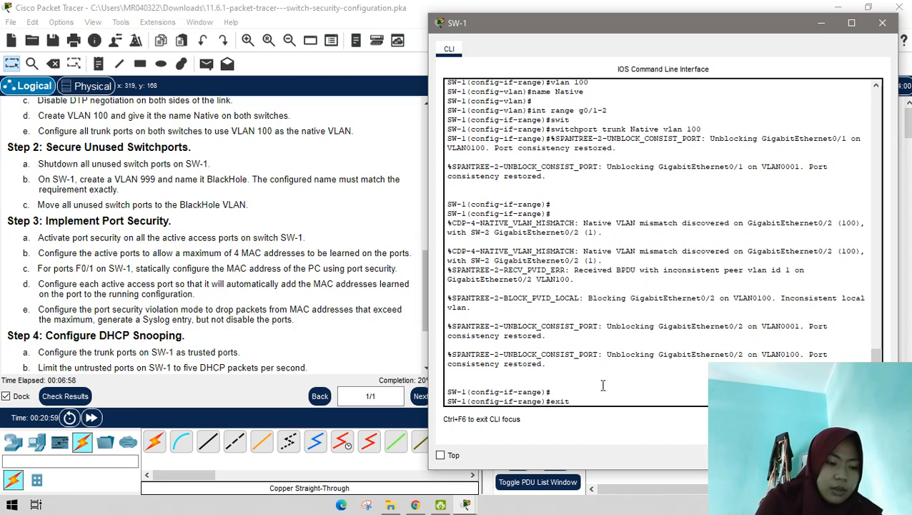
key("Return")
key("Return")
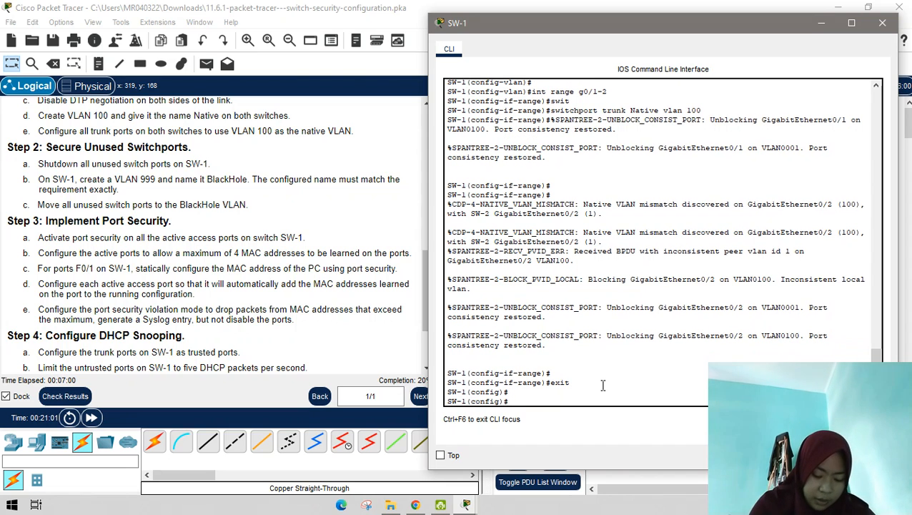
Shut down the unused ports f0/3-9 and f0/11-23 on SW-1 and return to global configuration mode
type("int r")
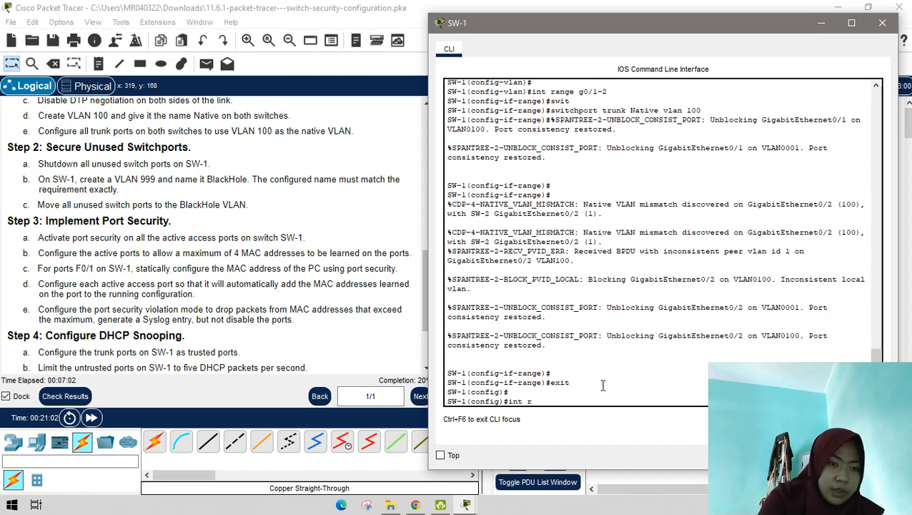
type("ange")
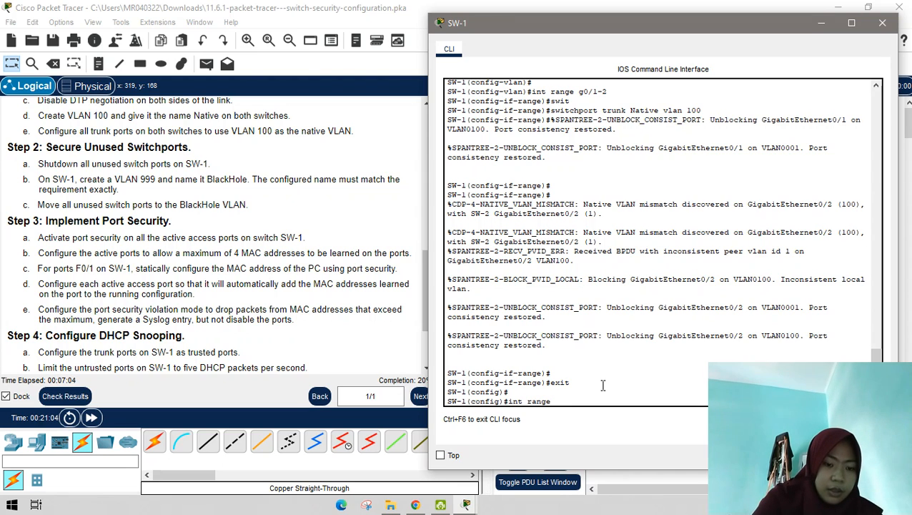
type(" f0")
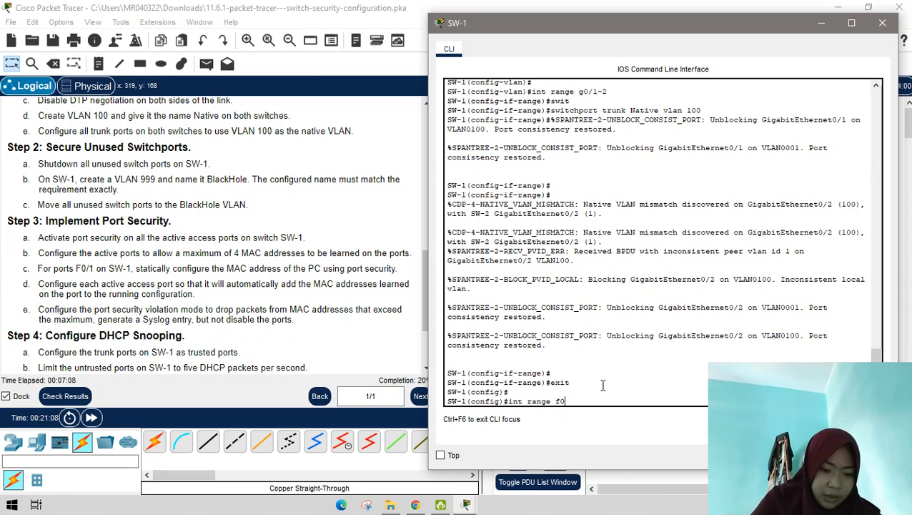
type("/3-9")
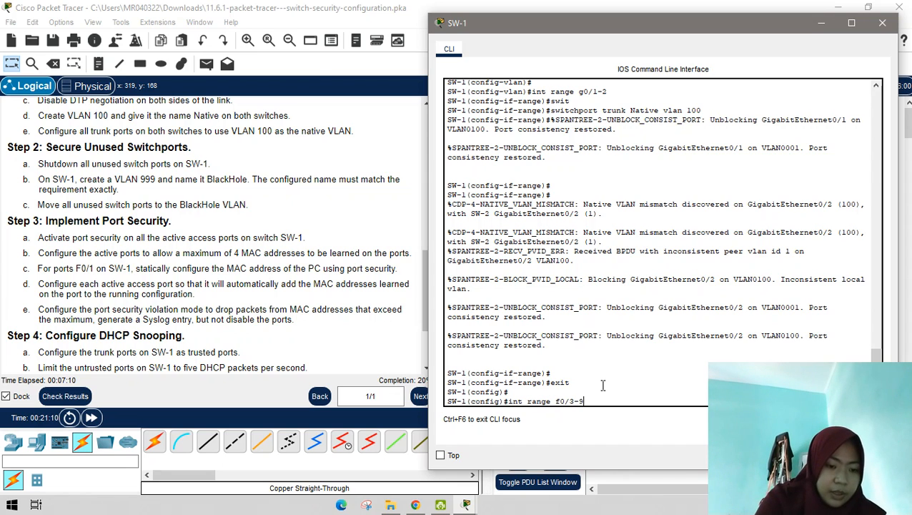
type(", ")
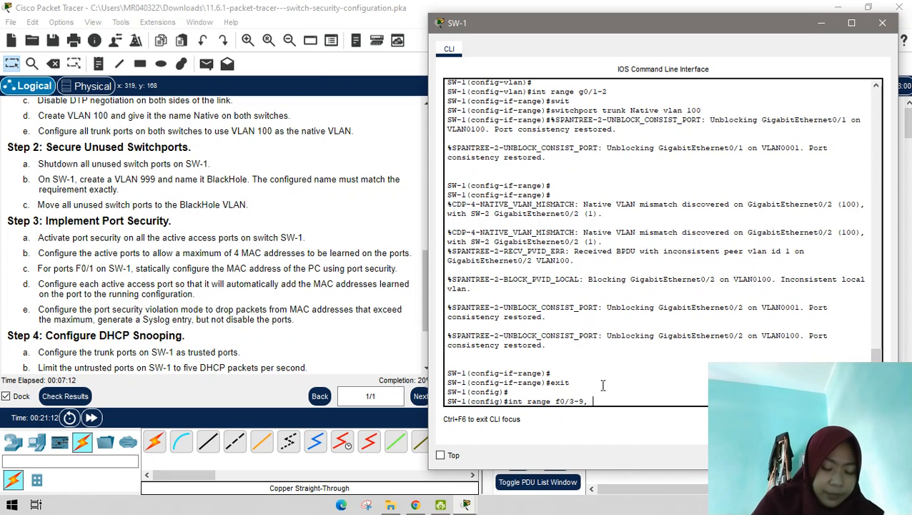
type("f0")
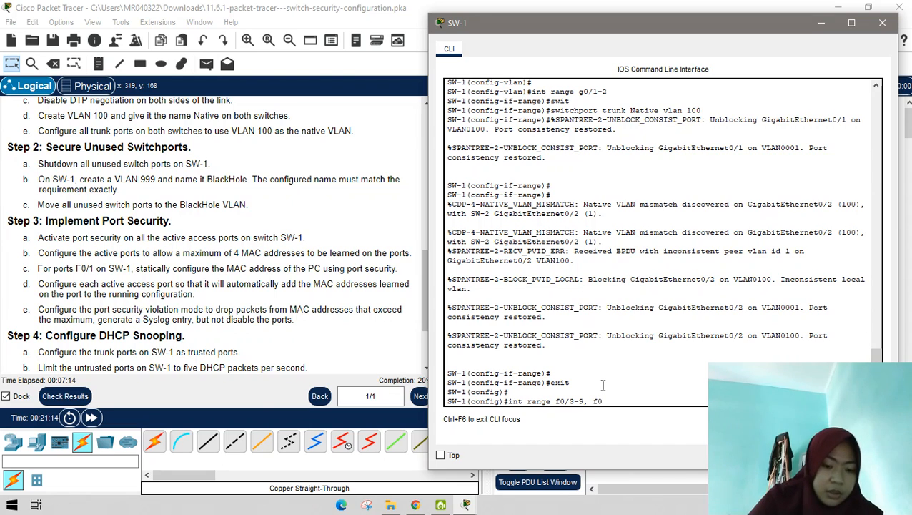
type("/11-23")
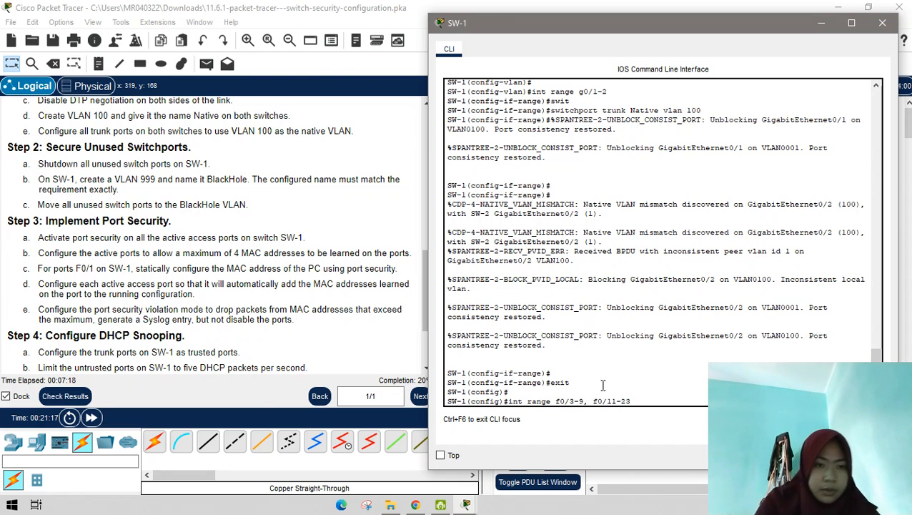
key("Return")
type("s")
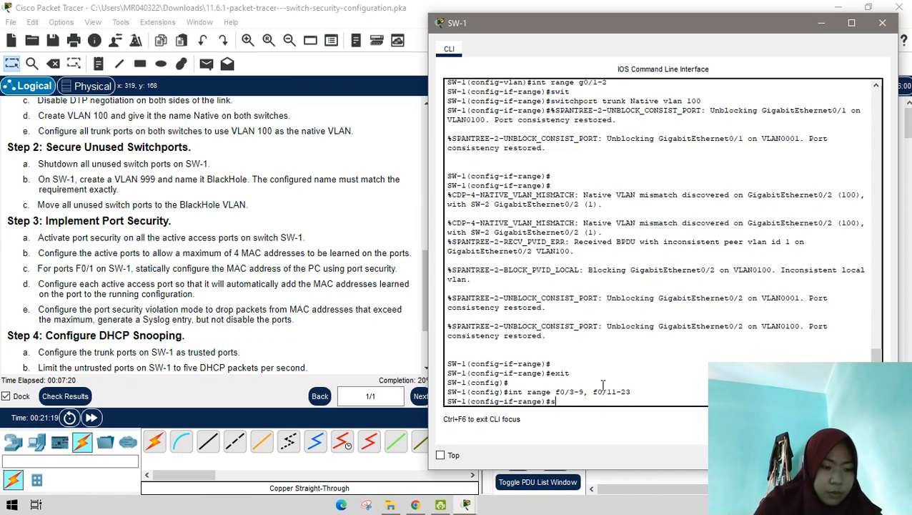
type("hut")
key("Return")
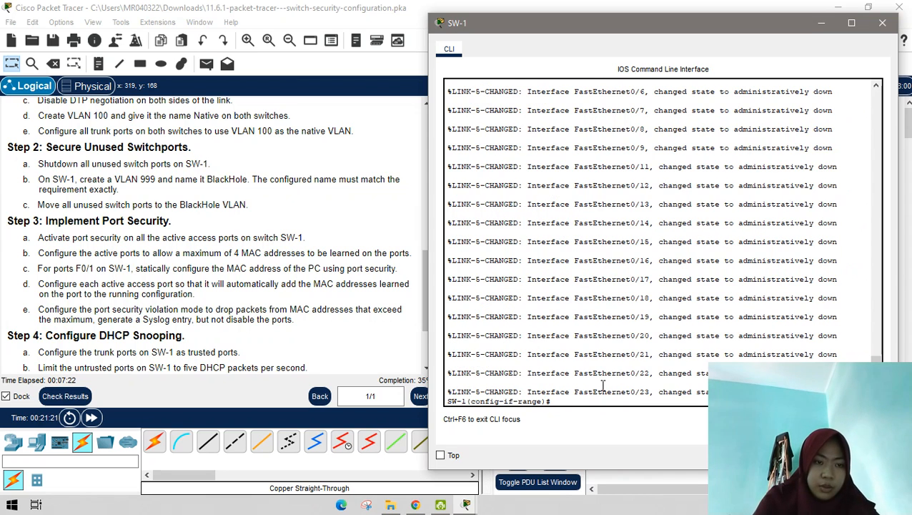
key("Return")
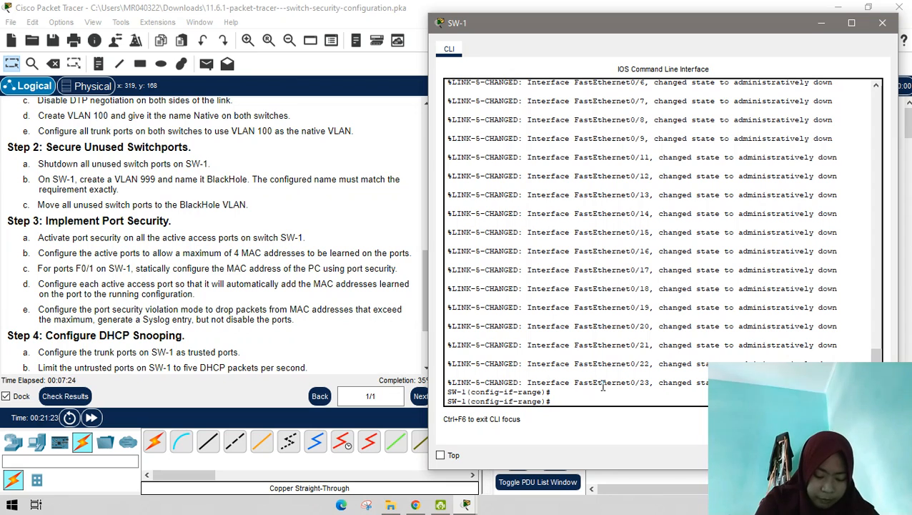
type("exit")
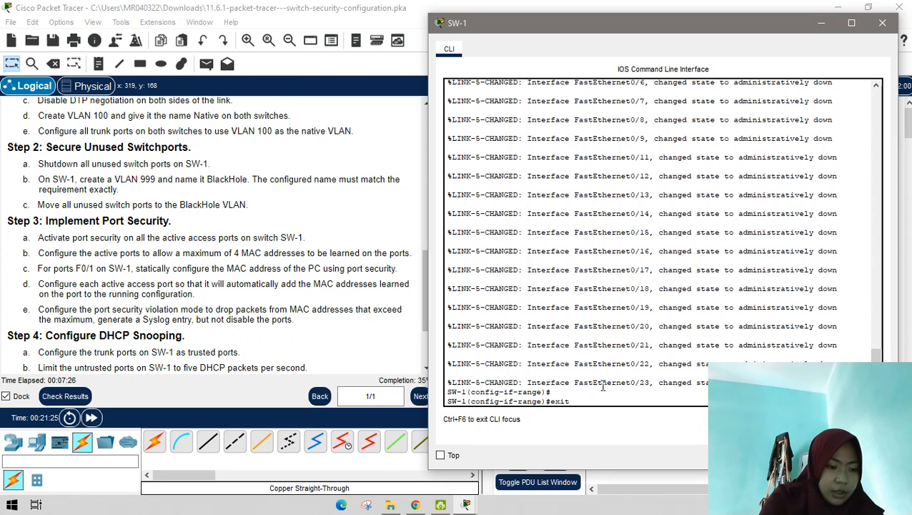
key("Return")
key("Return")
key("Return")
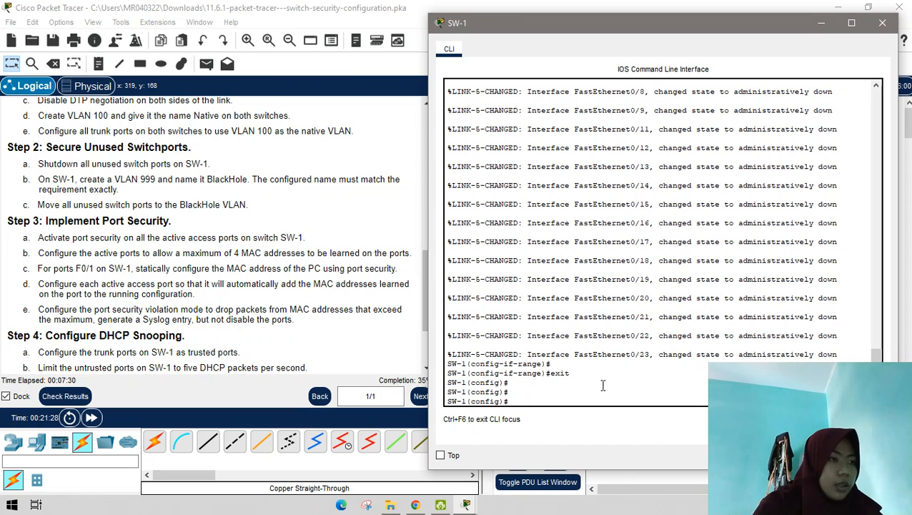
Create VLAN 999 on SW-1, name it BlackHole, and exit VLAN configuration mode
type("vlan")
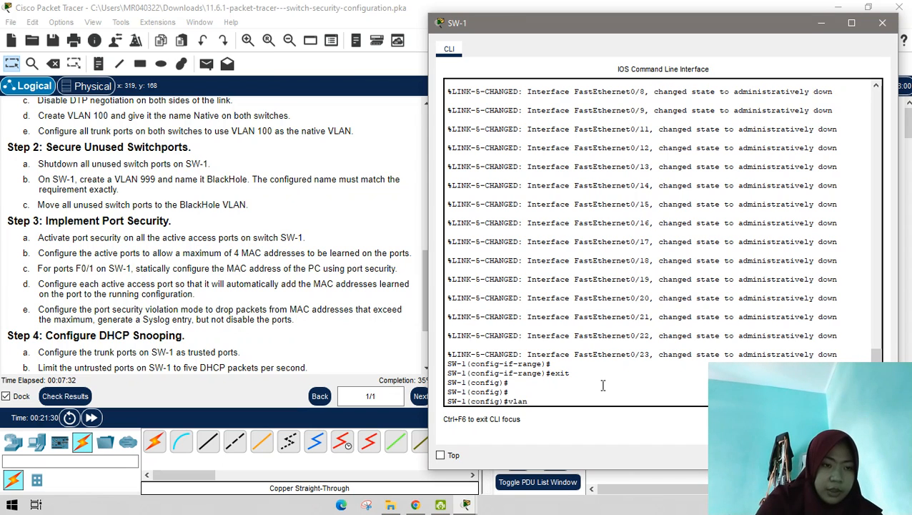
type(" 999")
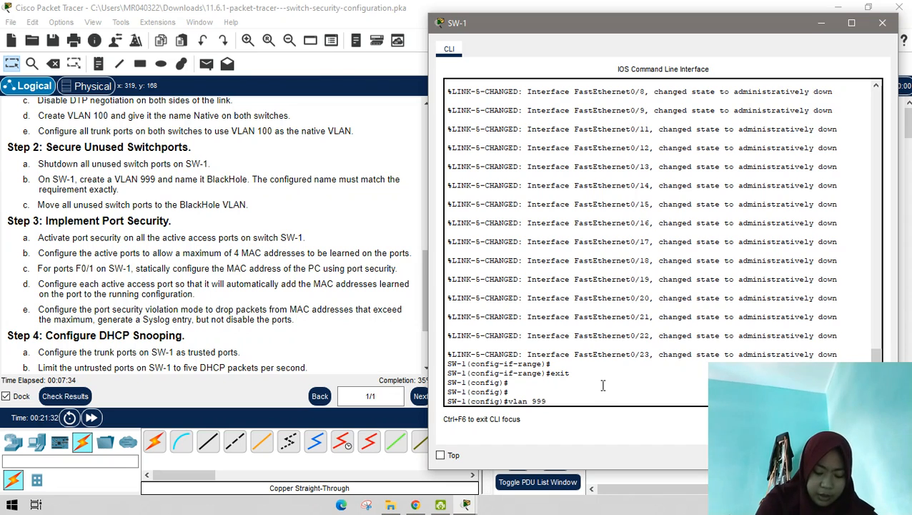
key("Return")
type("name")
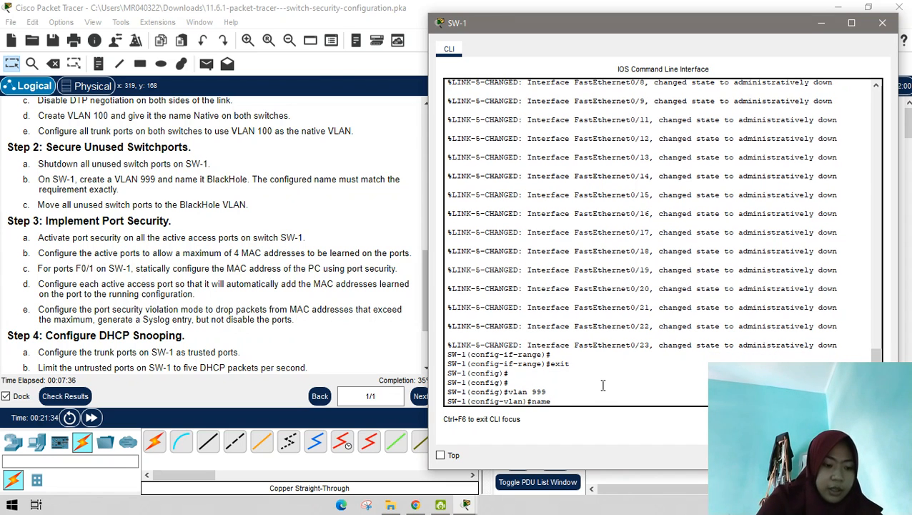
type(" BlackHole")
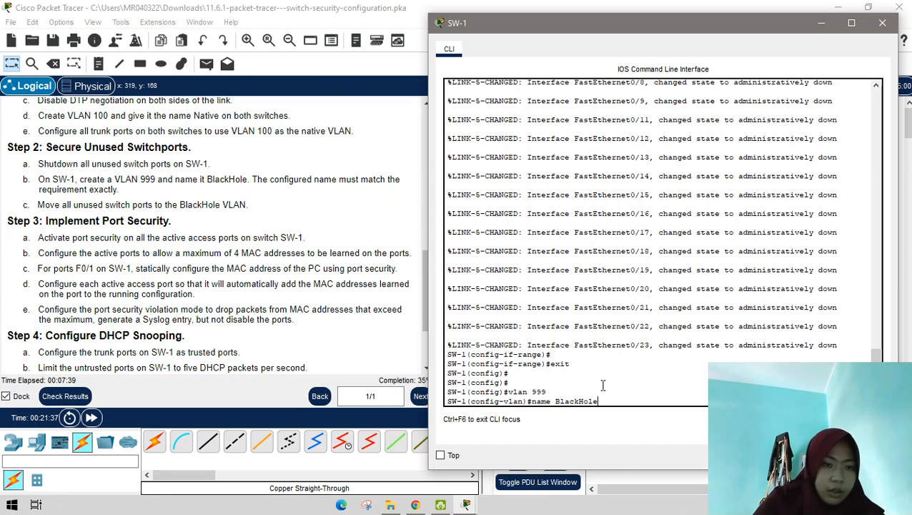
key("Return")
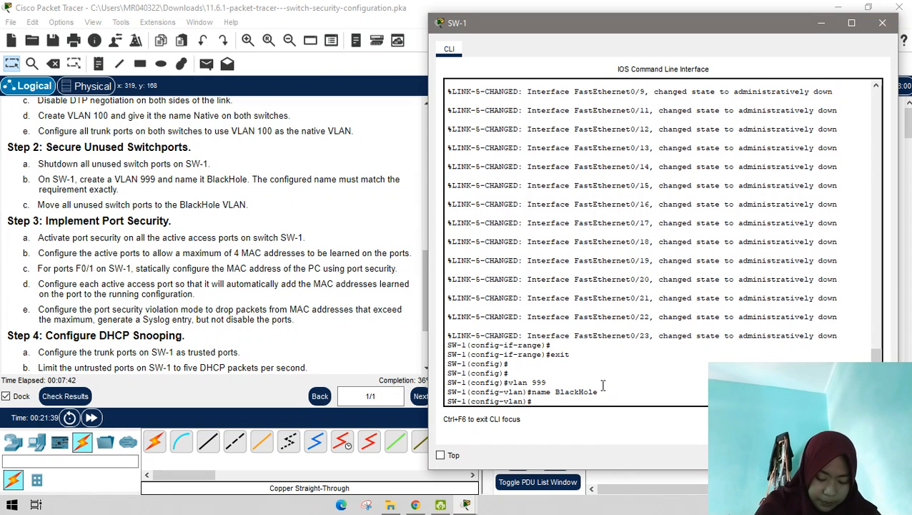
type("exit")
key("Return")
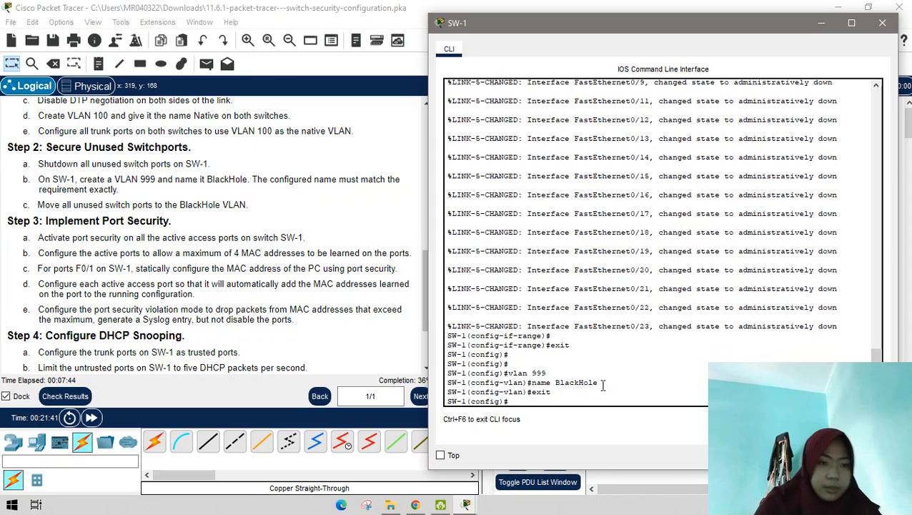
key("Return")
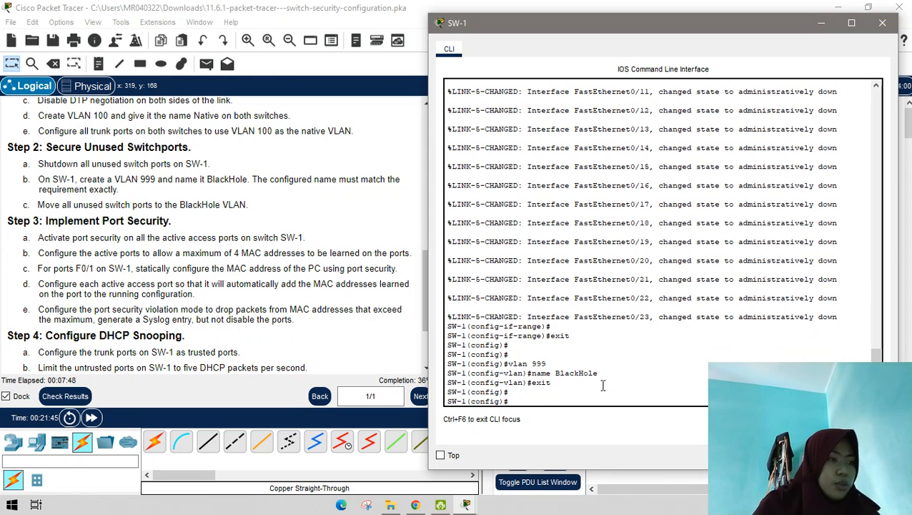
Assign SW-1's unused ports f0/3-9 and f0/11-23 to the BlackHole VLAN with switchport access vlan 999
type("in")
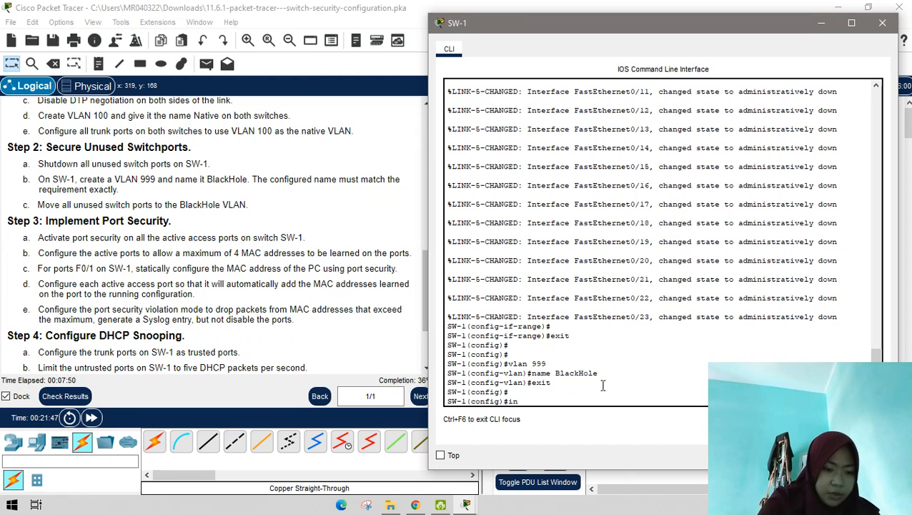
type("t ran")
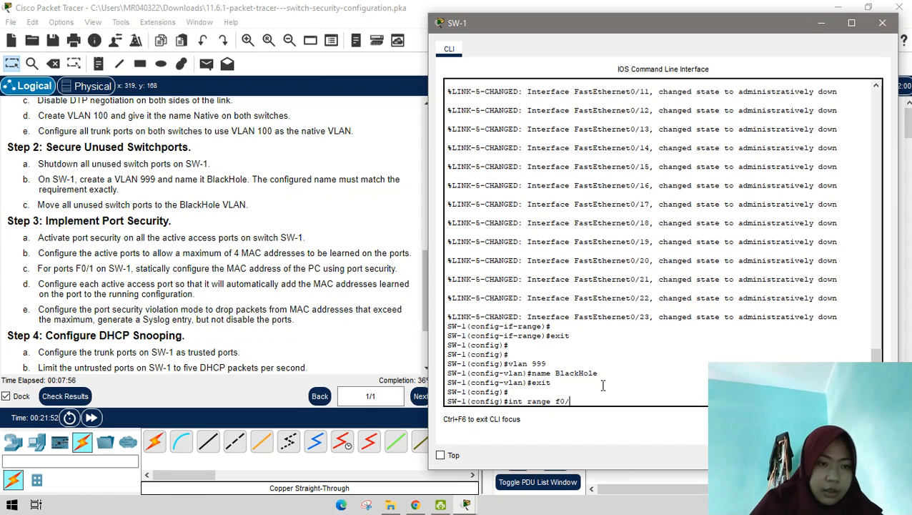
type("ge f0/")
key("Up")
key("Up")
key("Up")
key("Up")
key("Up")
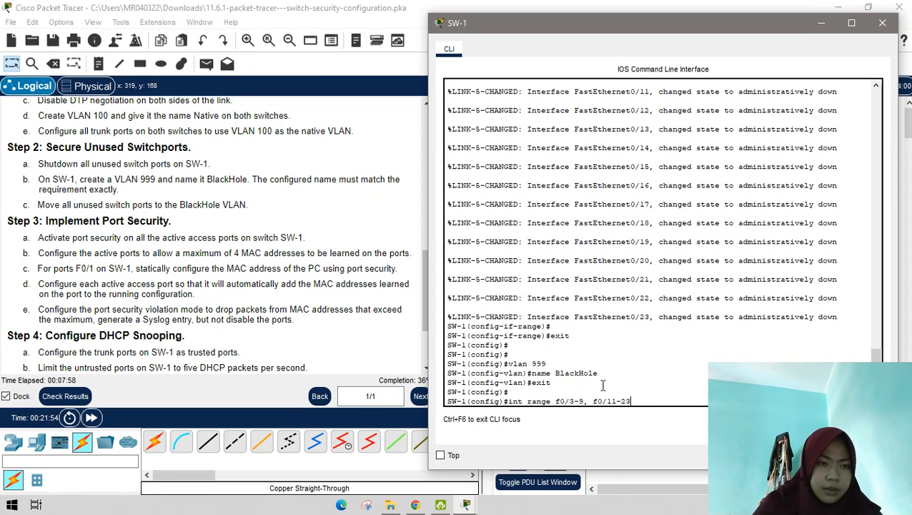
key("Return")
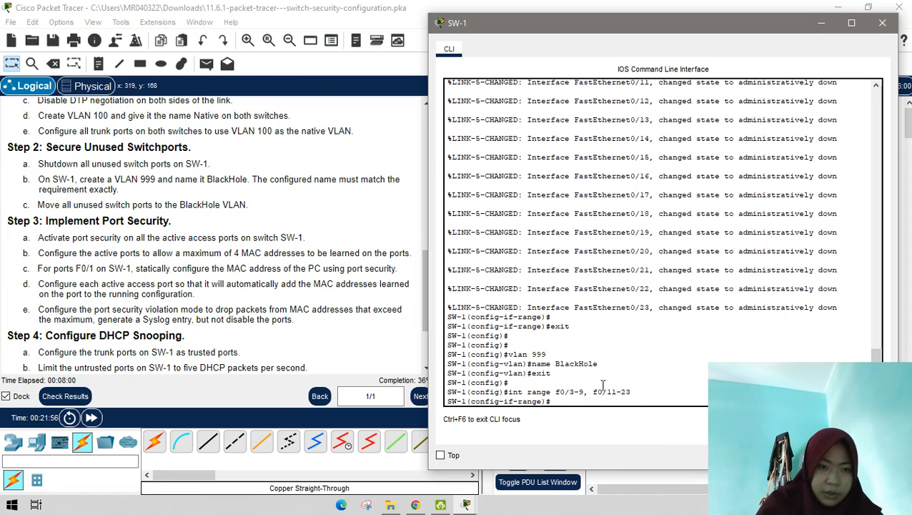
type("s")
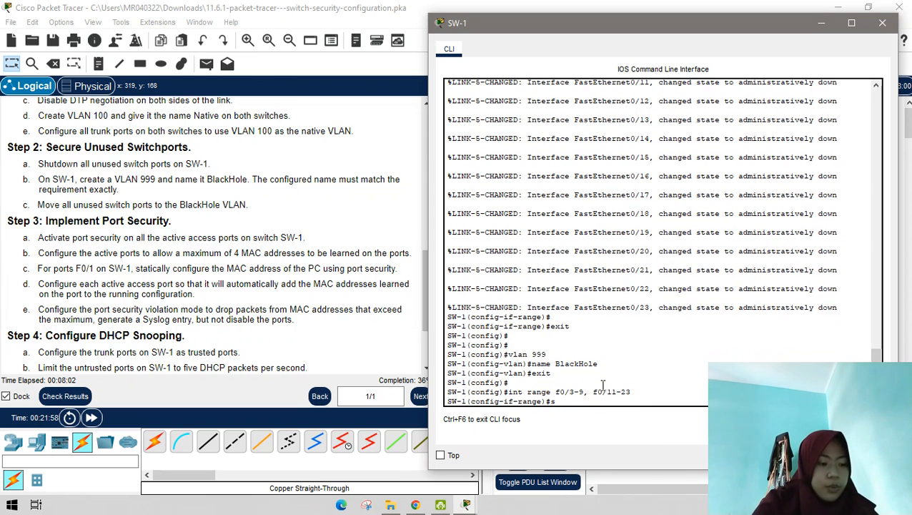
type("wit")
key("Tab")
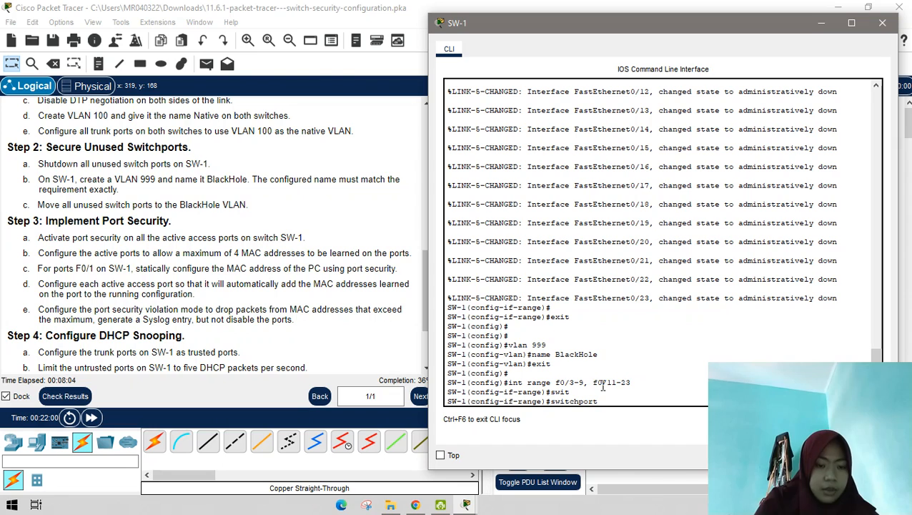
type("mode")
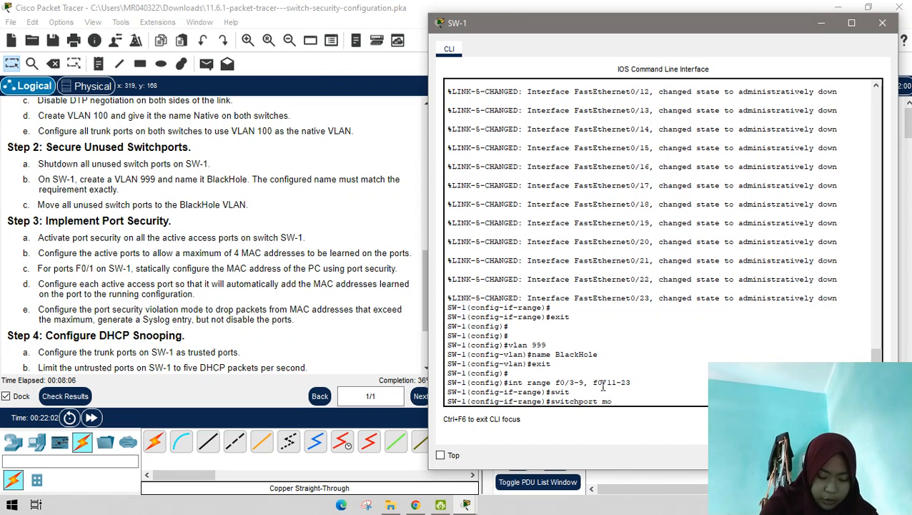
key("BackSpace")
type("acc")
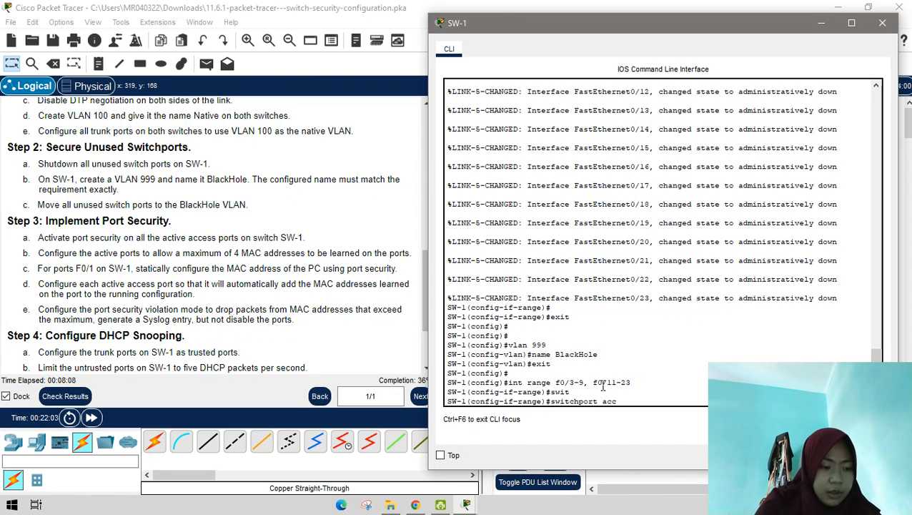
type("ess vlan")
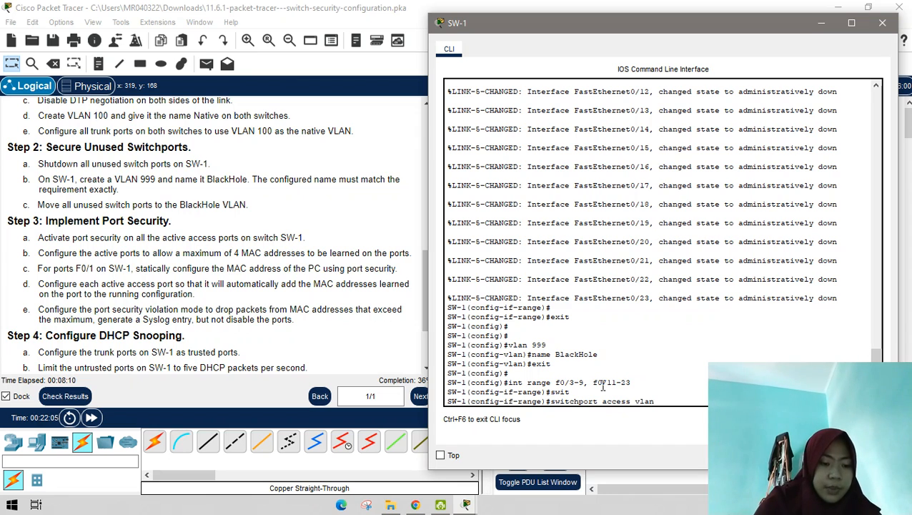
type(" 999")
key("Return")
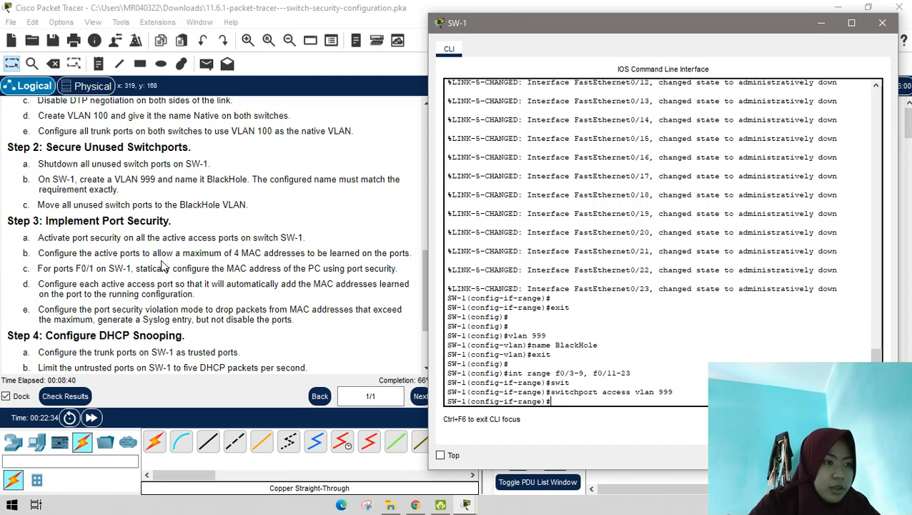
Review the port security instructions in Step 3 and return SW-1 to global configuration mode
scroll(200, 268, "down", 1)
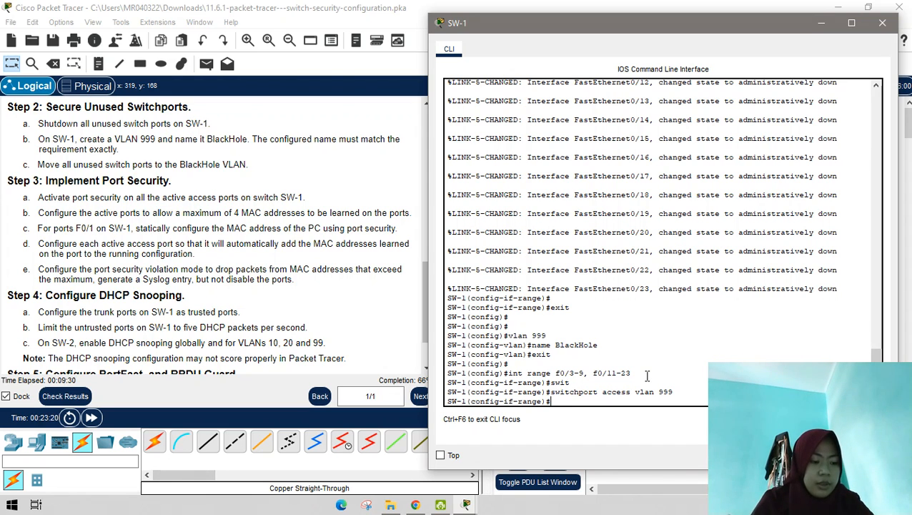
key("Return")
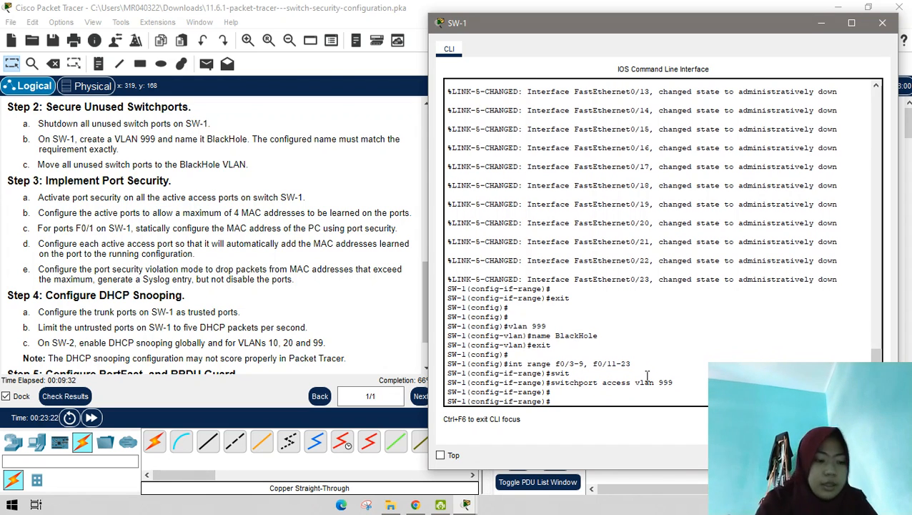
type("exit")
key("Return")
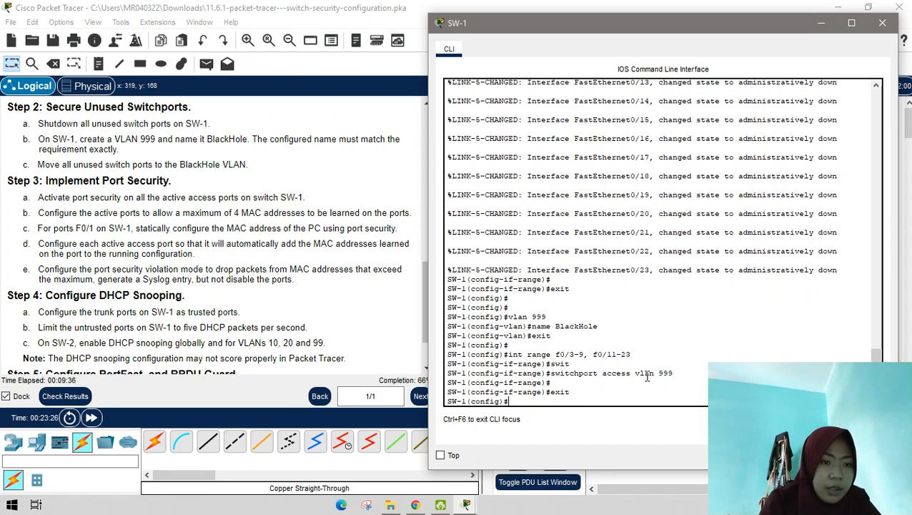
Enter interface range configuration on SW-1 for the active ports f0/1, f0/2, f0/10 and f0/24
type("in")
key("BackSpace")
key("BackSpace")
key("Return")
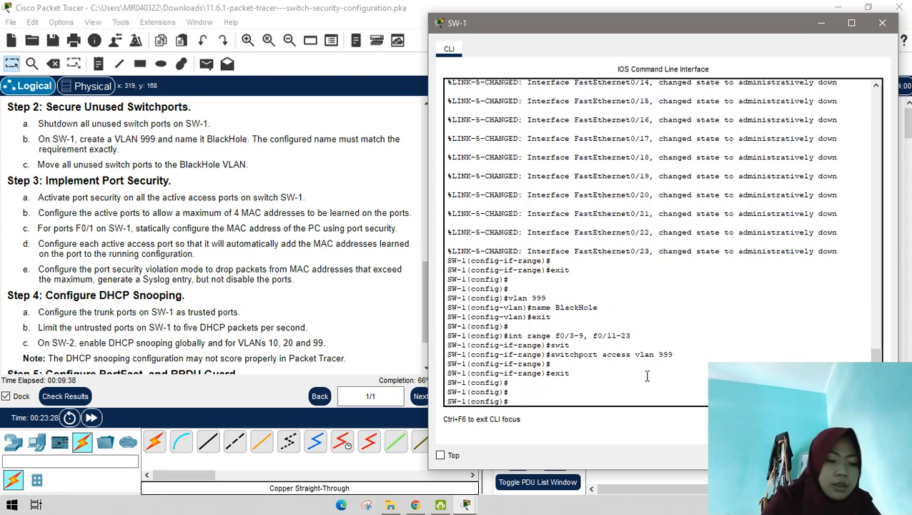
type("int range")
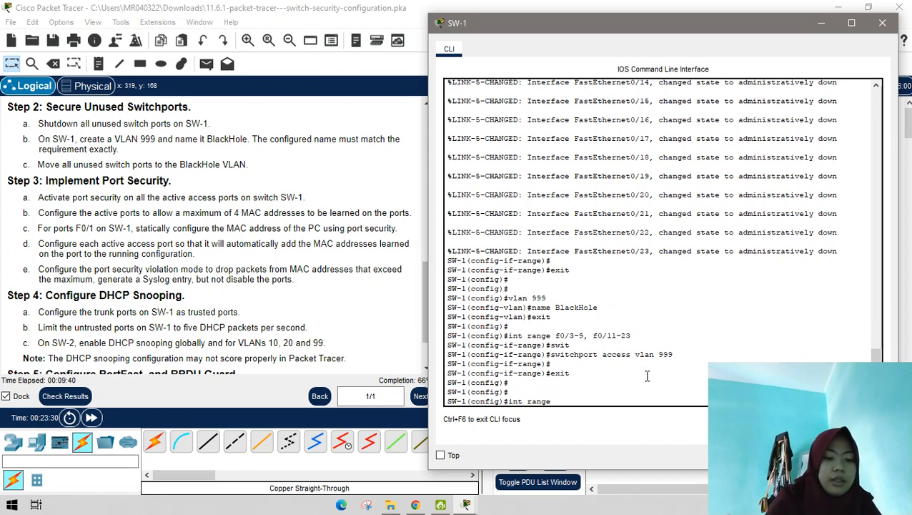
type(" f0")
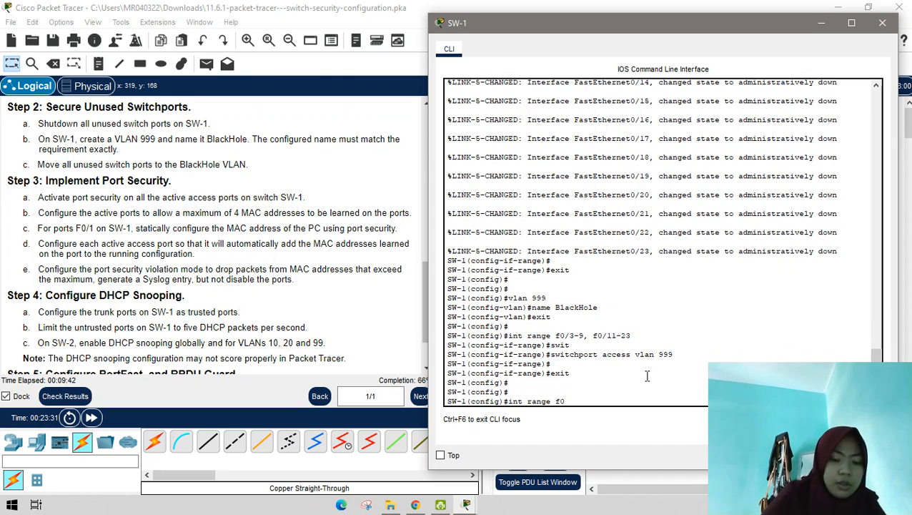
type("/1-")
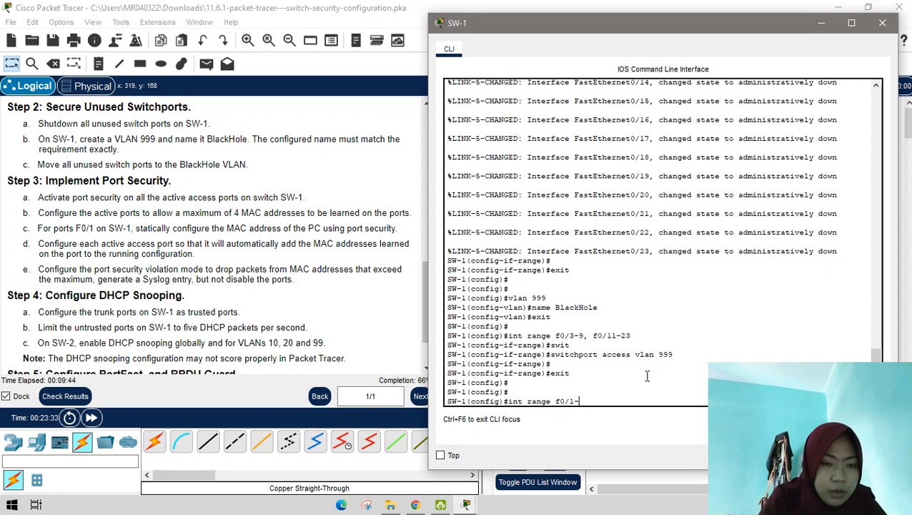
type("2, ")
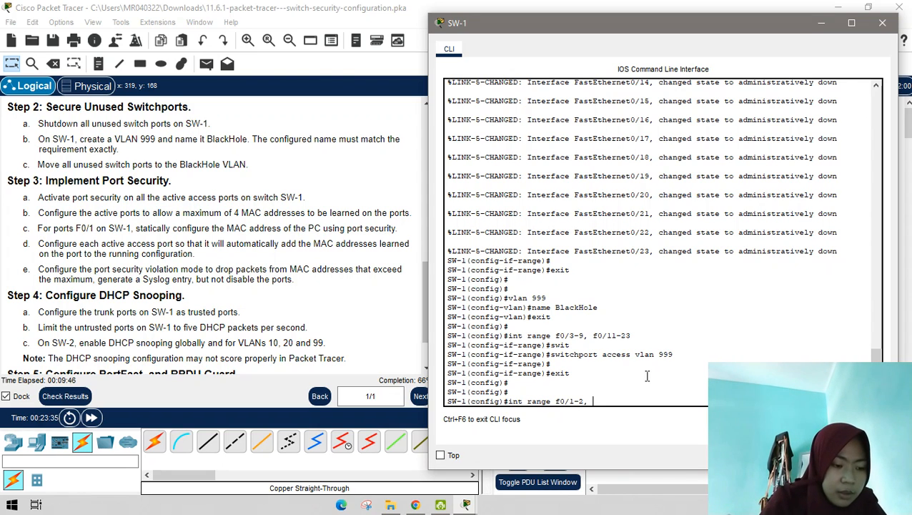
type("f")
key("BackSpace")
key("BackSpace")
key("BackSpace")
key("BackSpace")
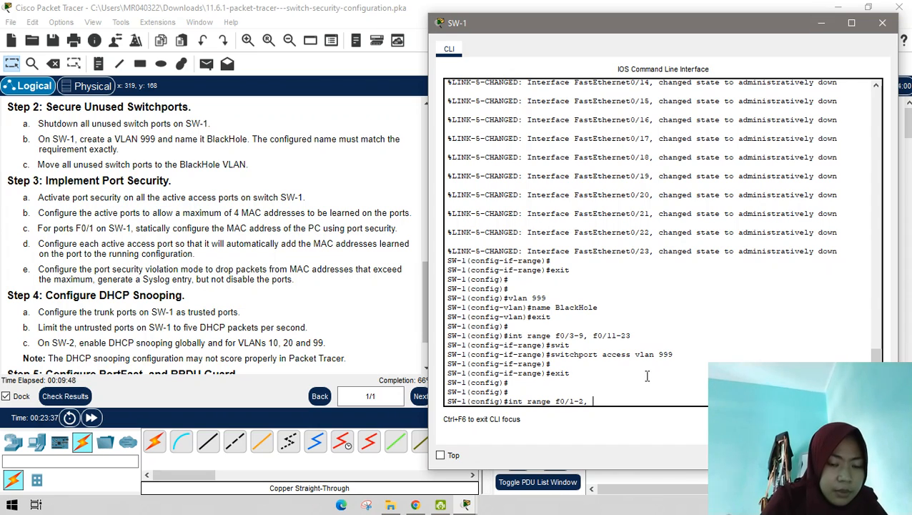
type(", ")
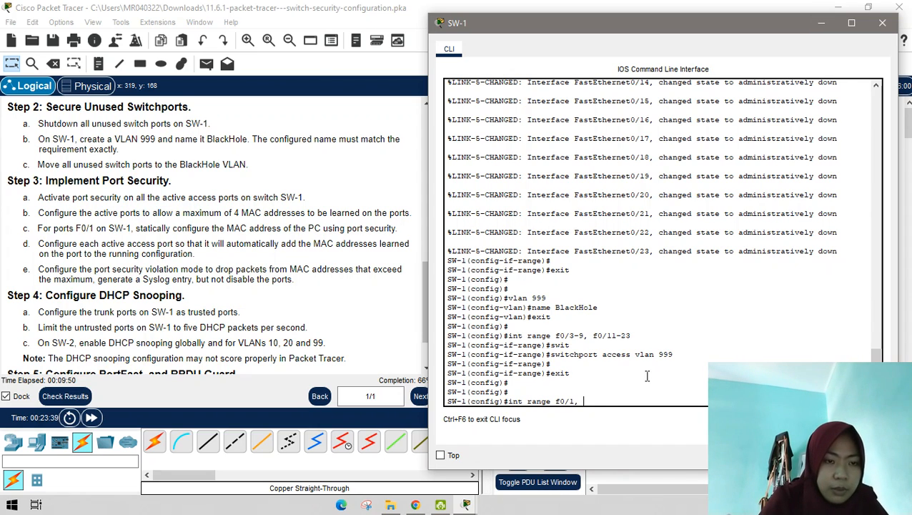
type("f0/")
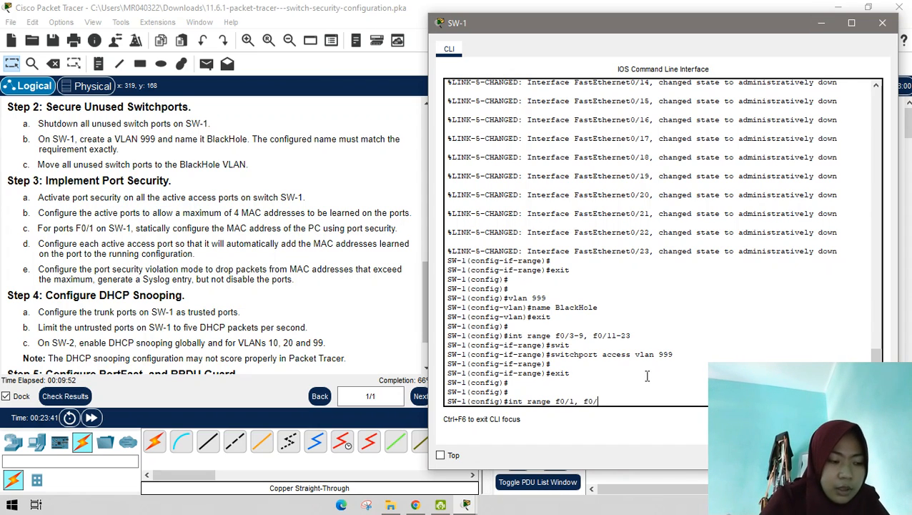
type("11-23")
key("BackSpace")
type("2")
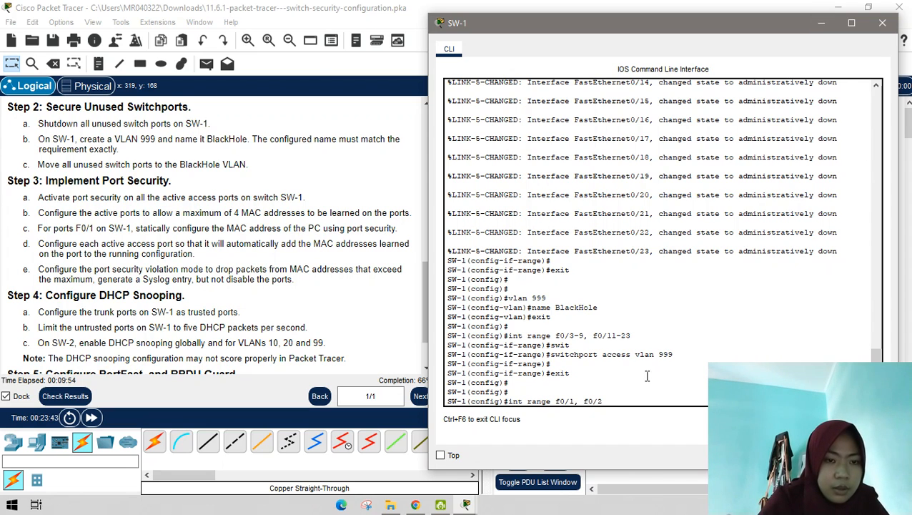
type(", f")
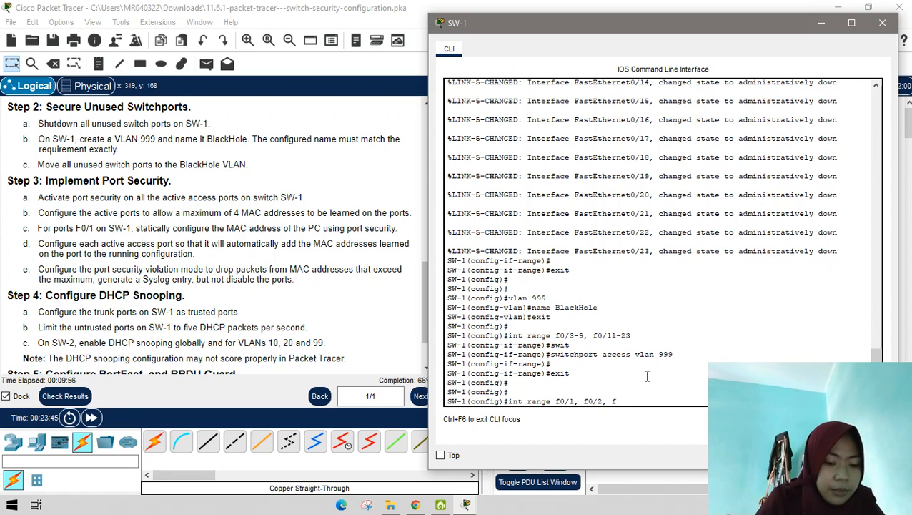
type("0")
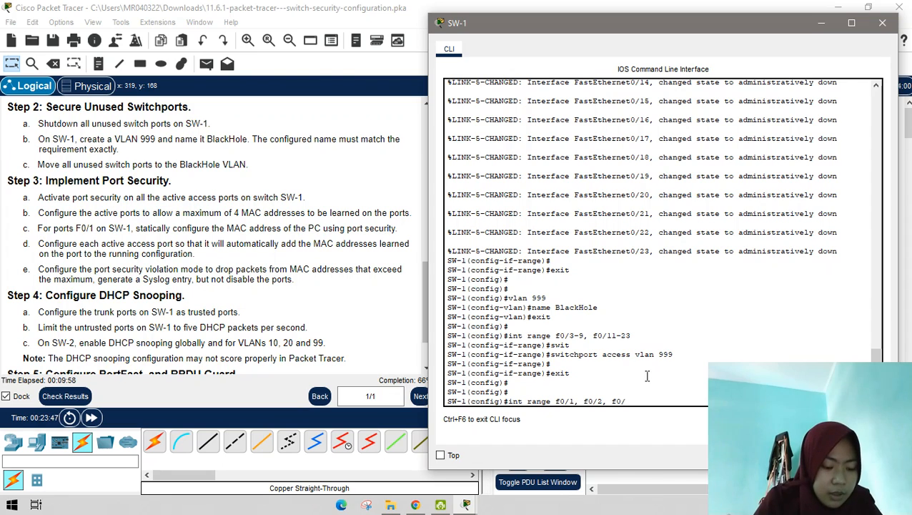
type("/10, ")
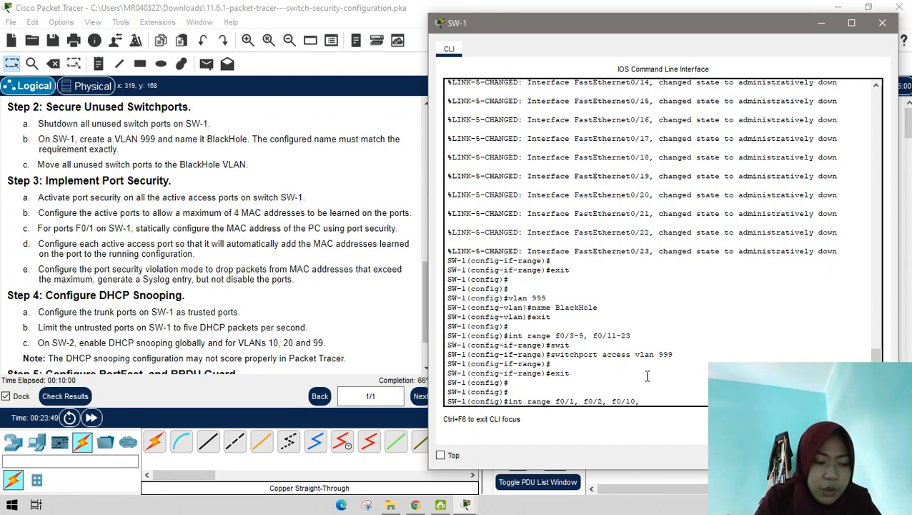
type("f0")
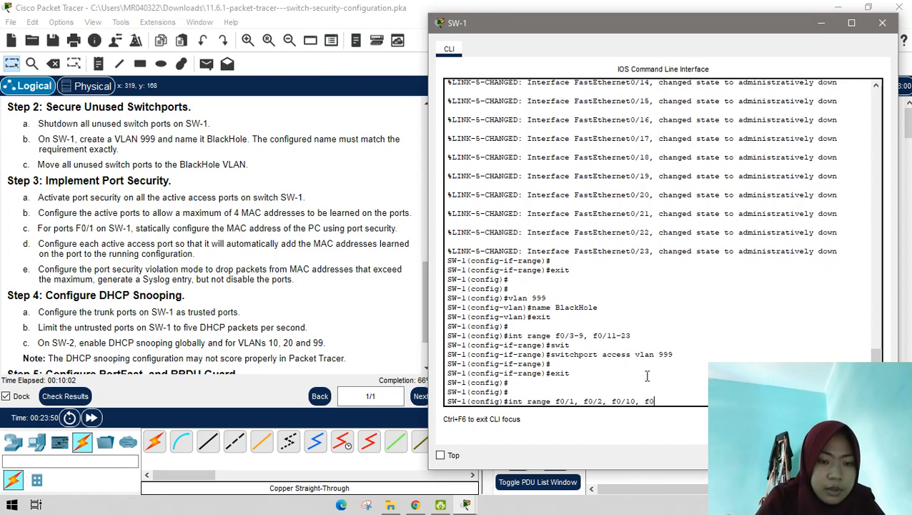
type("/2")
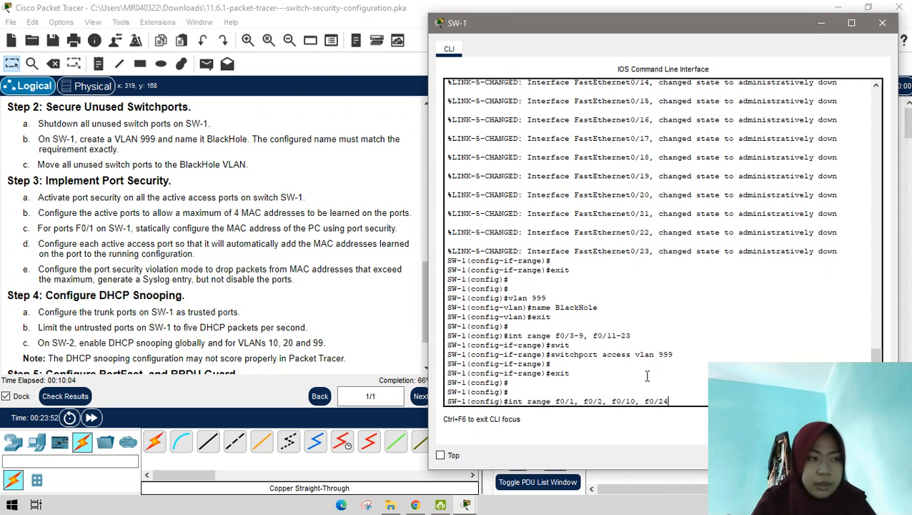
type("4")
key("Return")
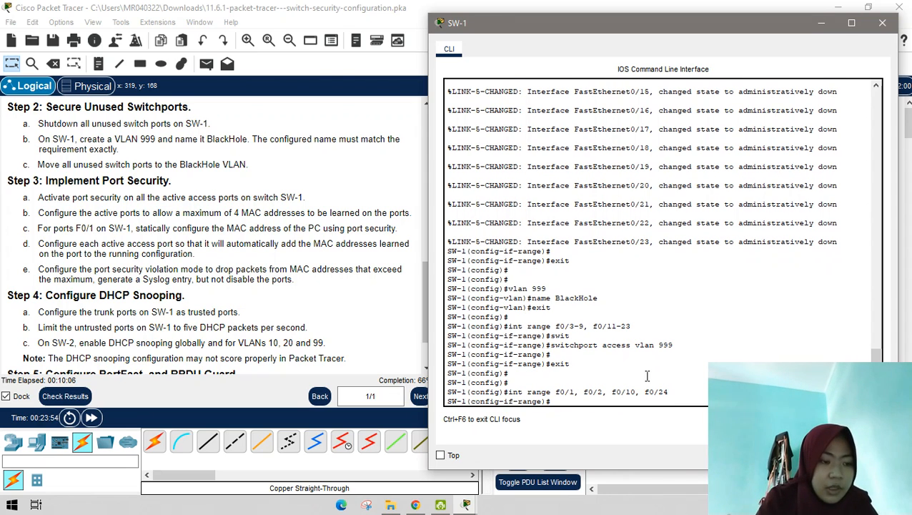
Set the selected active ports on SW-1 to access mode with switchport mode access
type("swit")
key("Tab")
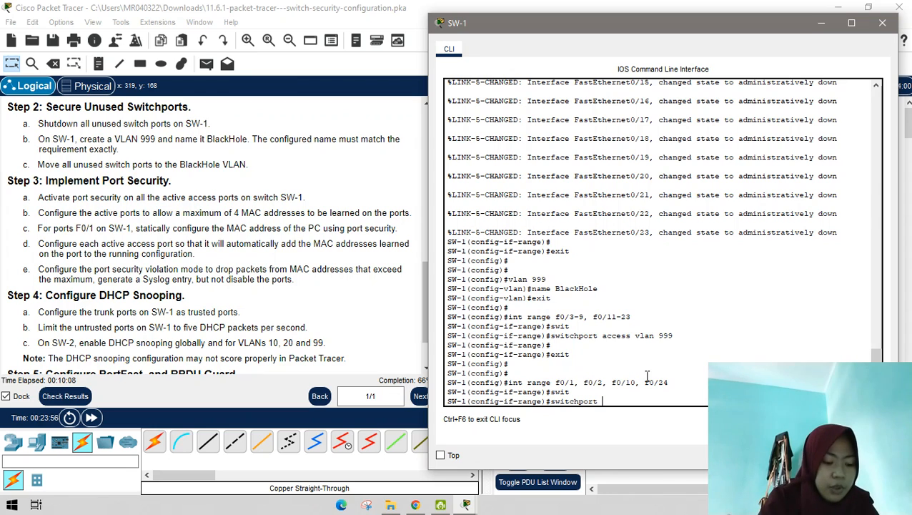
type("mode ac")
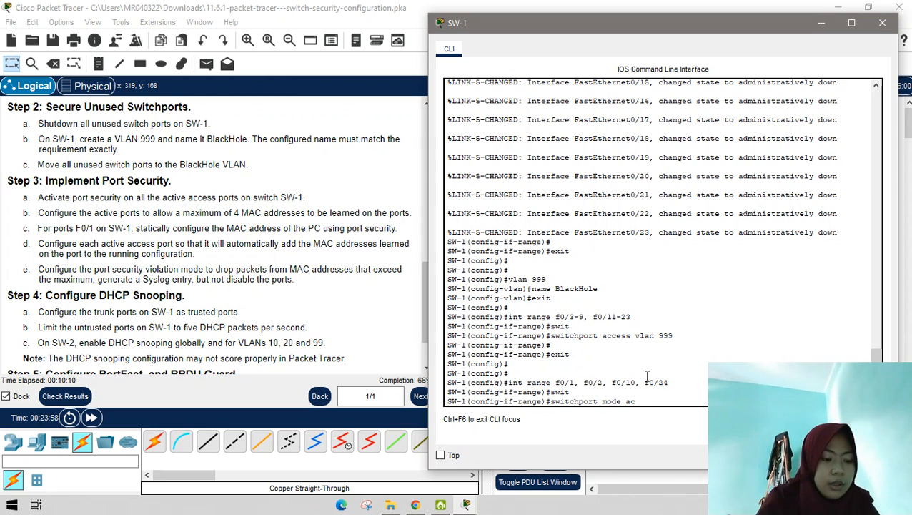
type("c")
key("Tab")
key("Return")
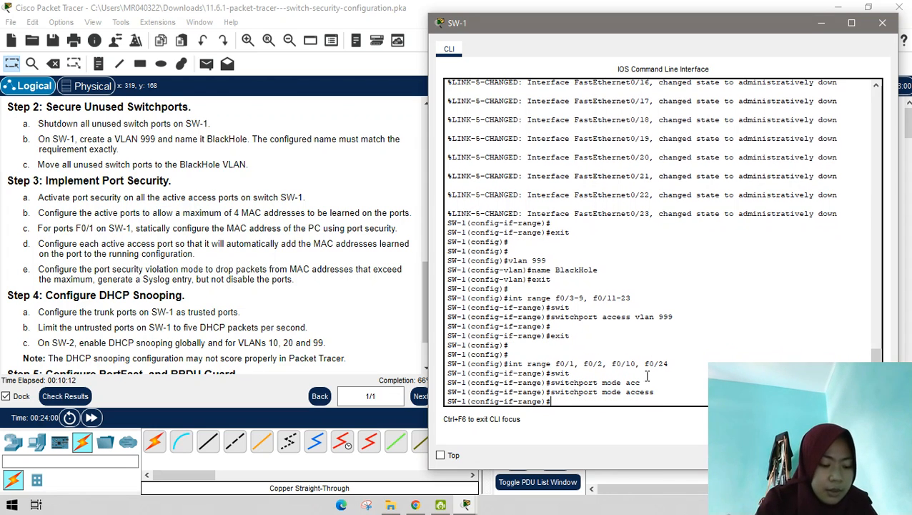
Activate port security on the selected active access ports with switchport port-security
type("swi")
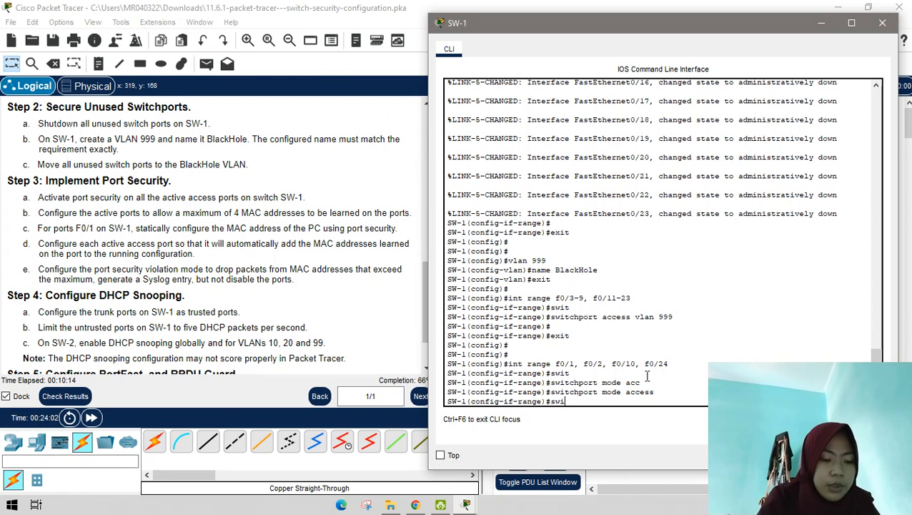
type("t")
key("Tab")
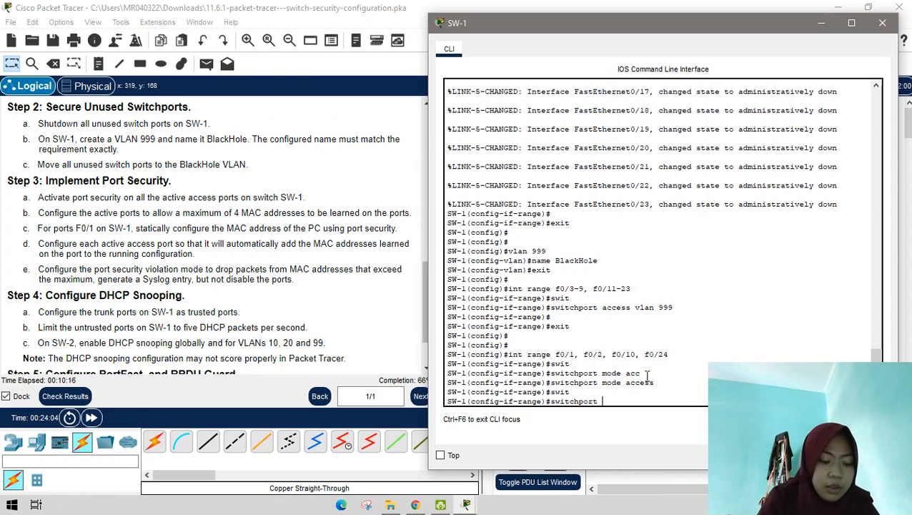
type("port")
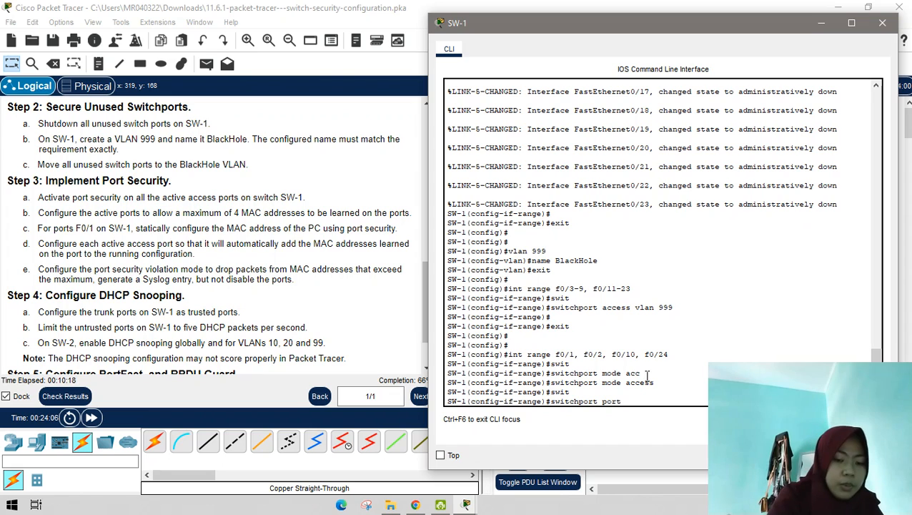
type("-s")
key("Tab")
key("Return")
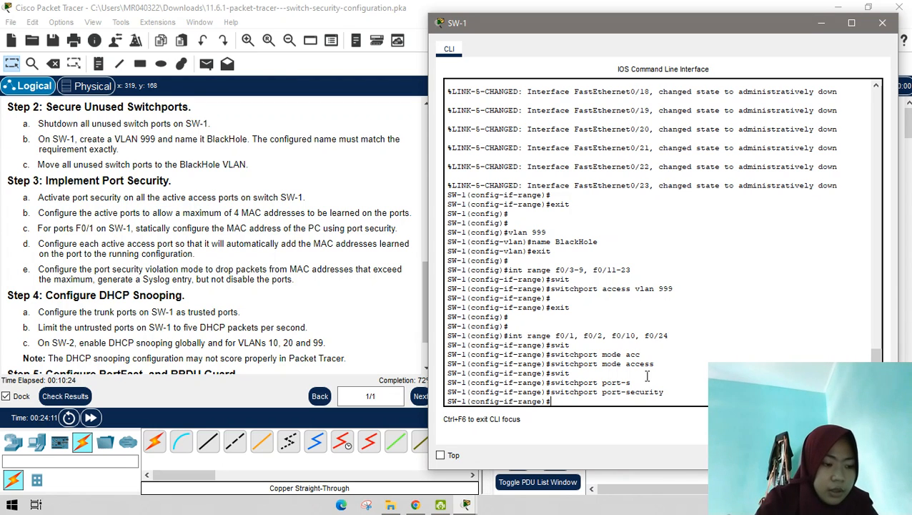
Limit port security on the active ports to a maximum of 4 MAC addresses and return to global configuration mode
type("swit")
key("Tab")
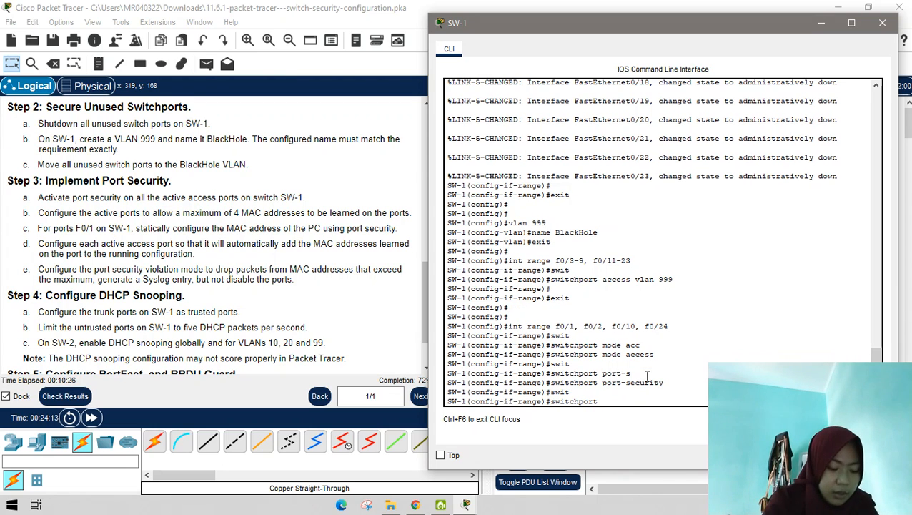
type("port")
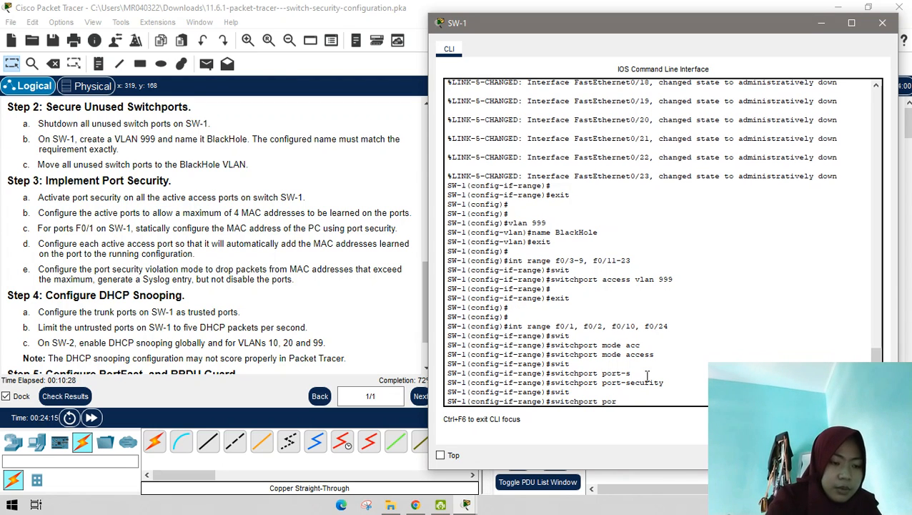
key("Tab")
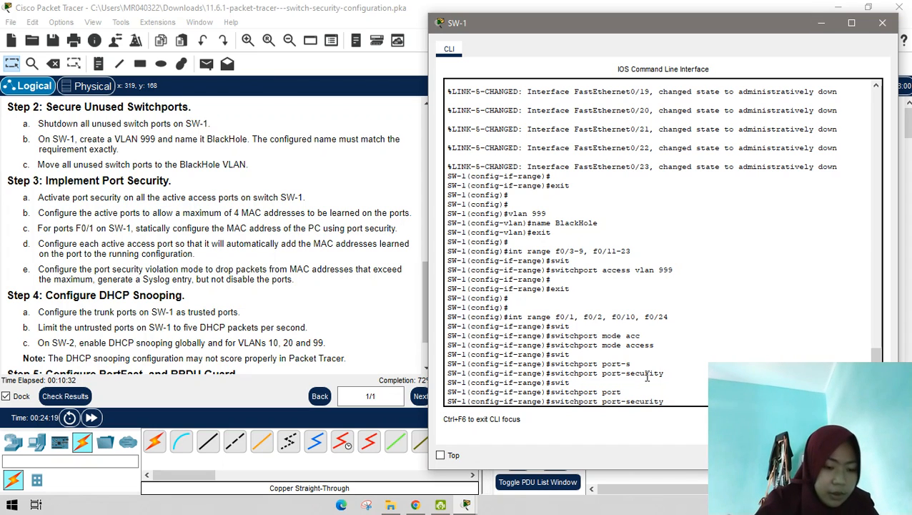
type("maximum ")
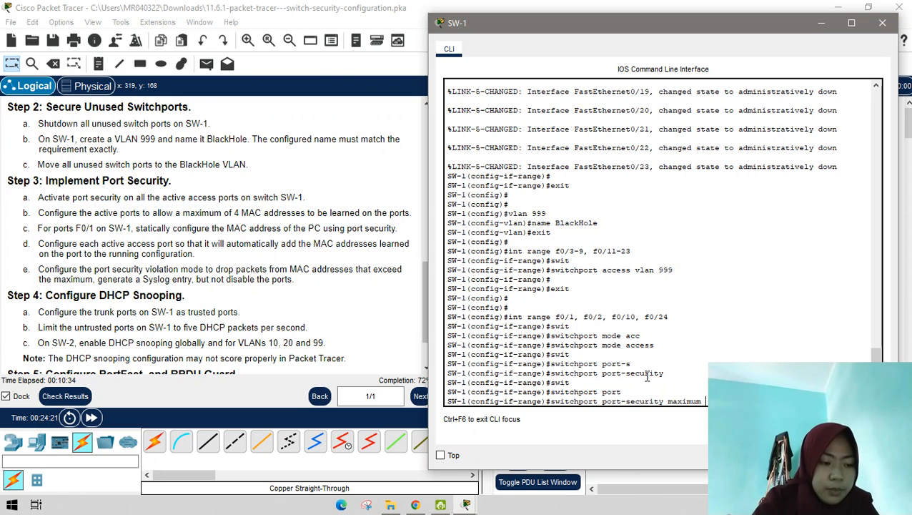
type("4")
key("Return")
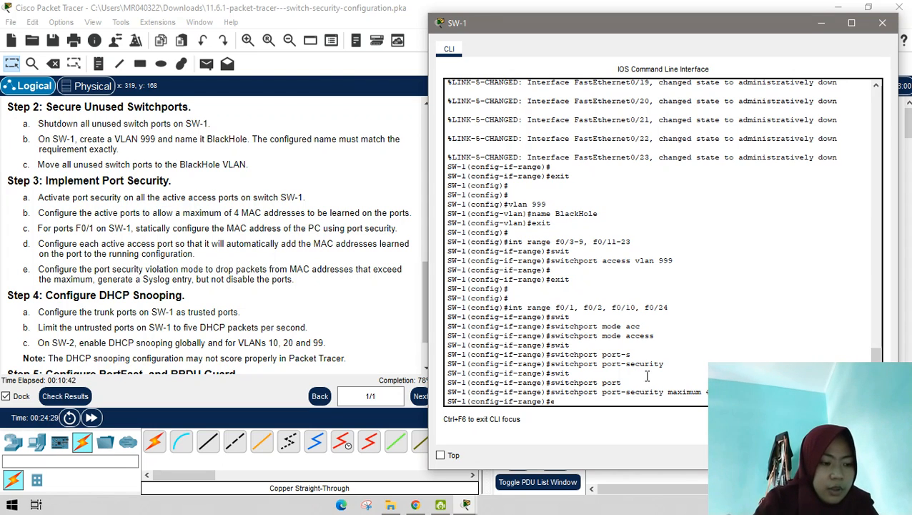
type("xit")
key("Return")
key("Return")
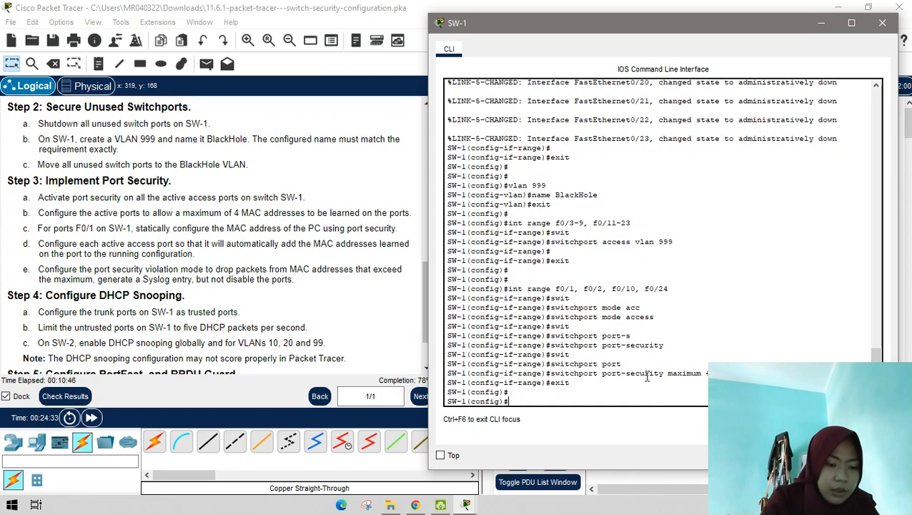
Enter interface configuration mode for port f0/1 on SW-1
type("int ")
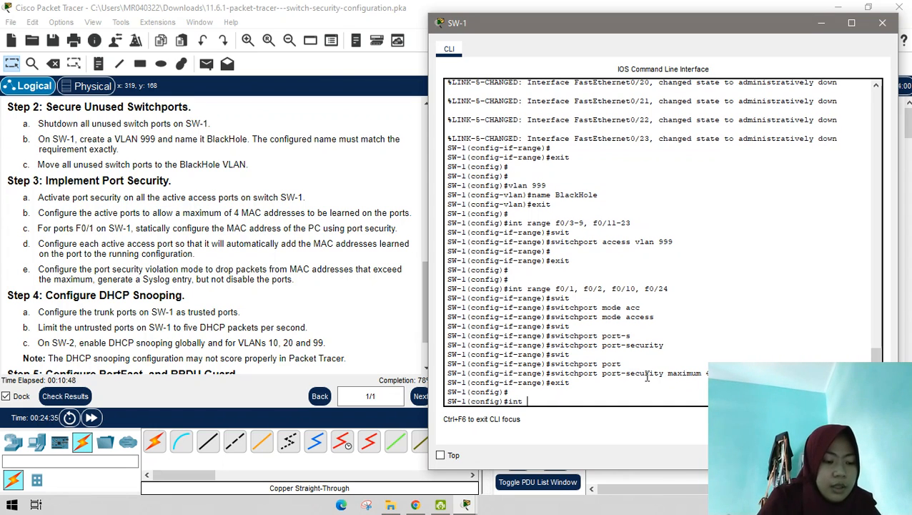
type("f0")
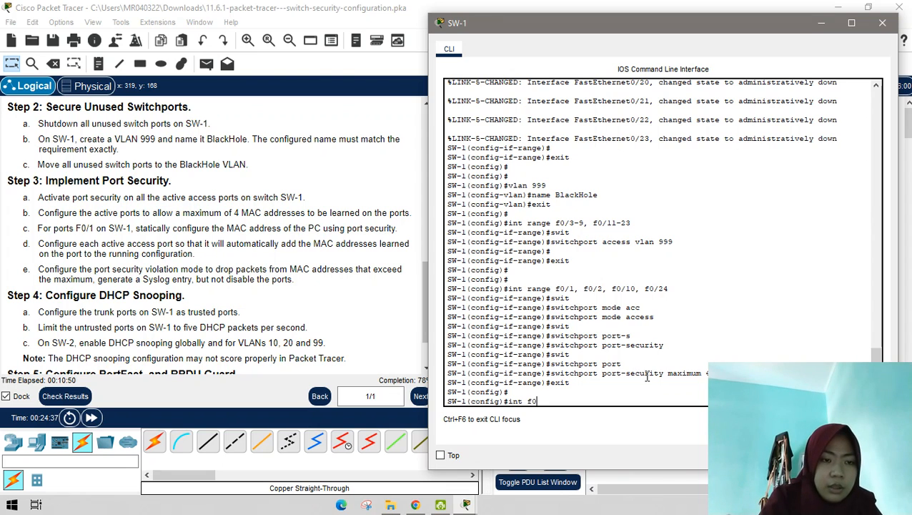
type("/1")
key("Return")
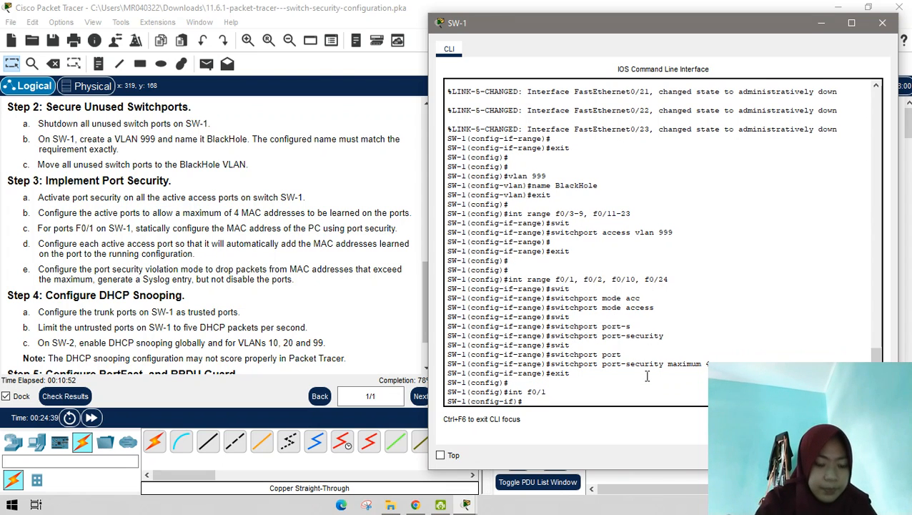
Start the switchport port-security mac-address command for f0/1, leaving the address itself unentered
type("sw")
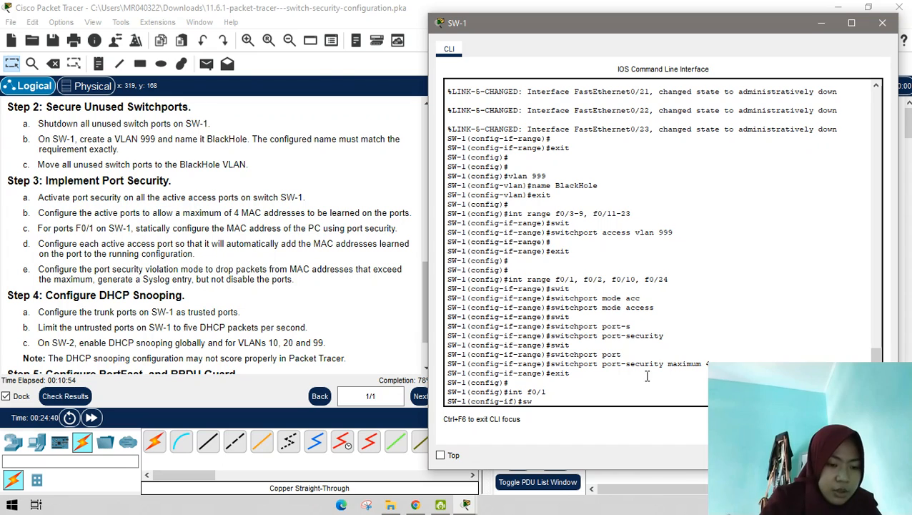
type("it")
key("Tab")
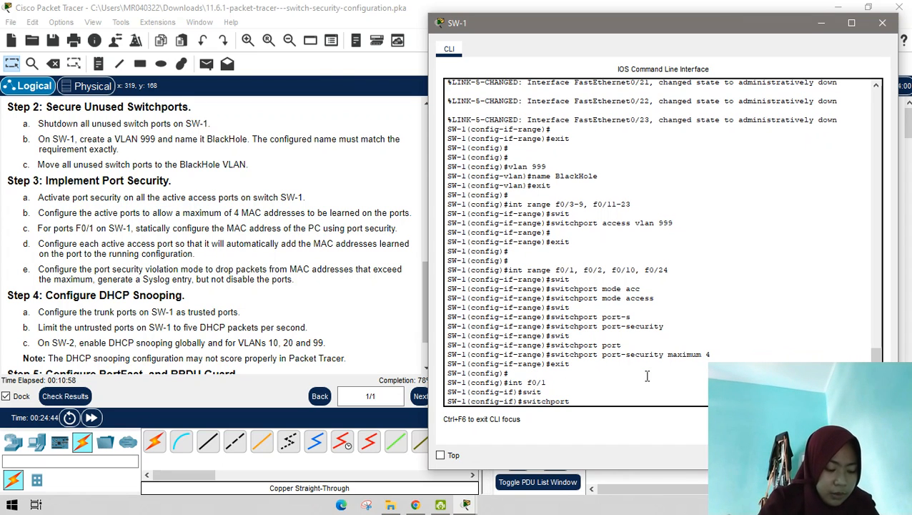
type("por")
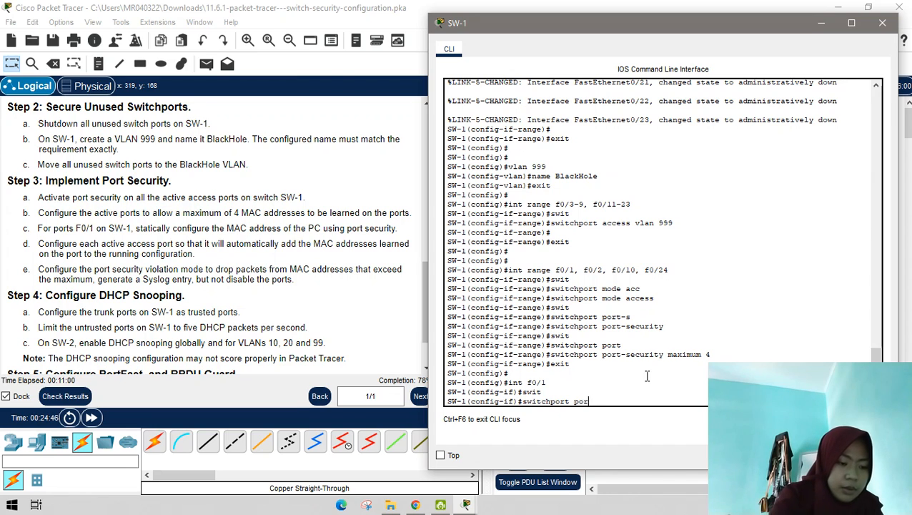
type("t-s")
key("Tab")
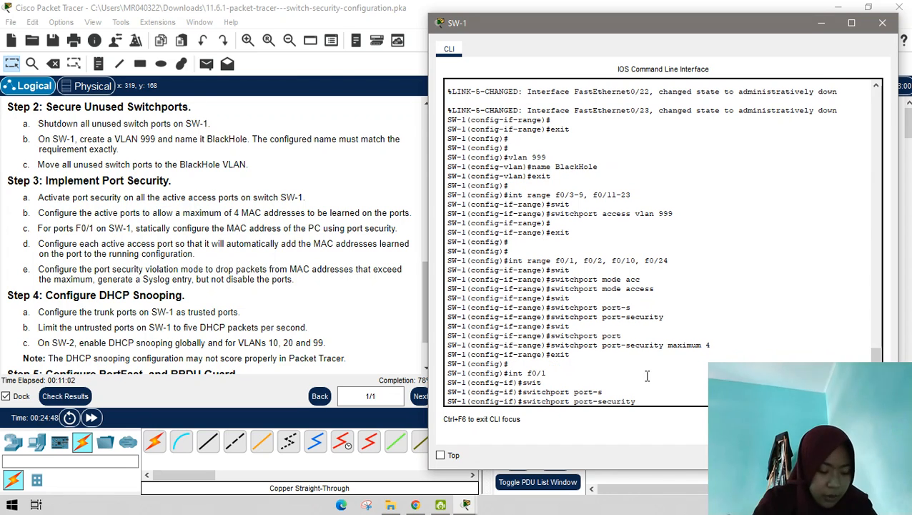
type("mac")
key("Tab")
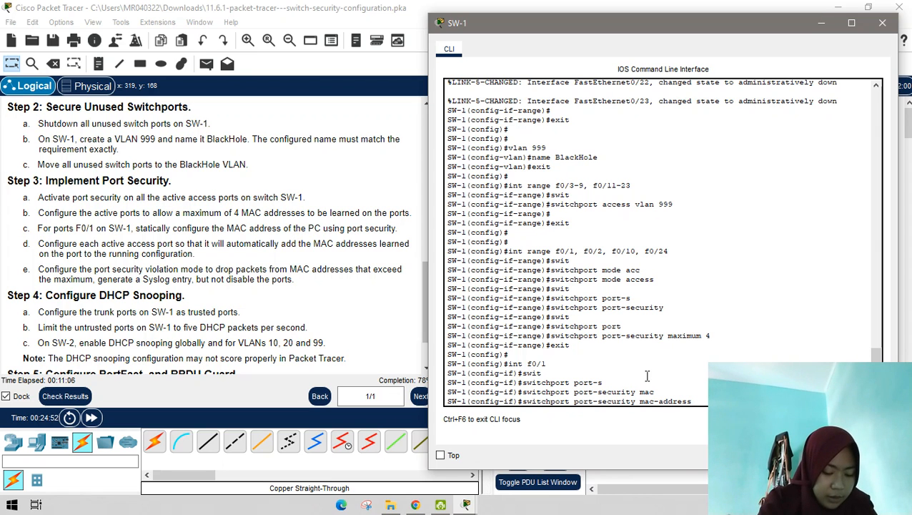
Look up the link-local address in the IP configuration of PC1, the PC connected to SW-1's Fa0/1, to derive its MAC address
scroll(283, 250, "up", 10)
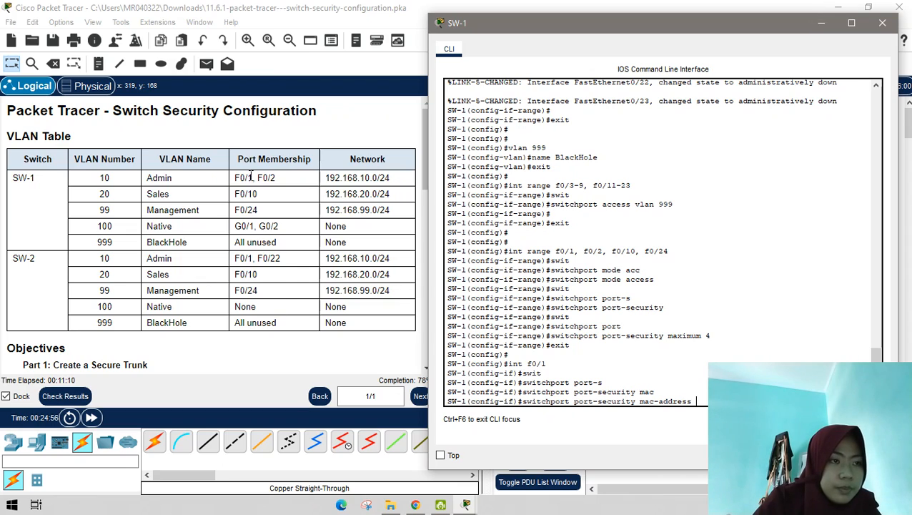
scroll(282, 301, "down", 10)
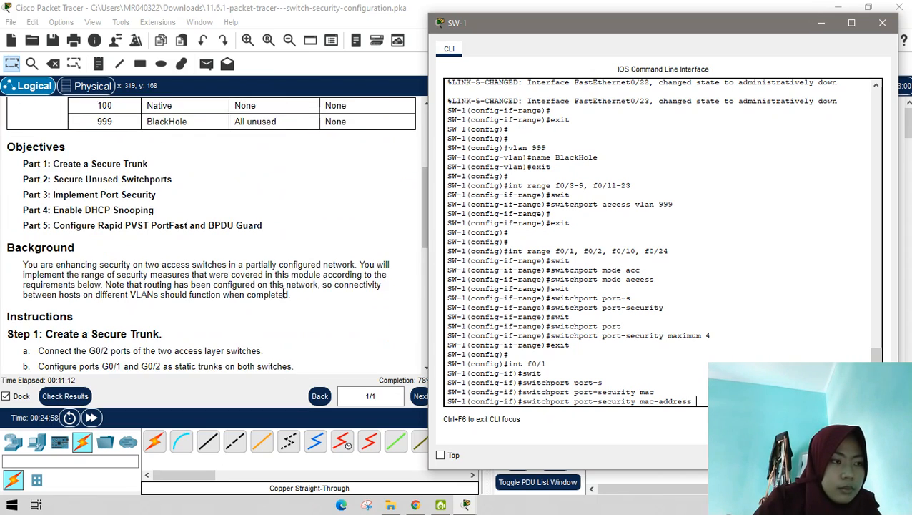
scroll(284, 291, "up", 3)
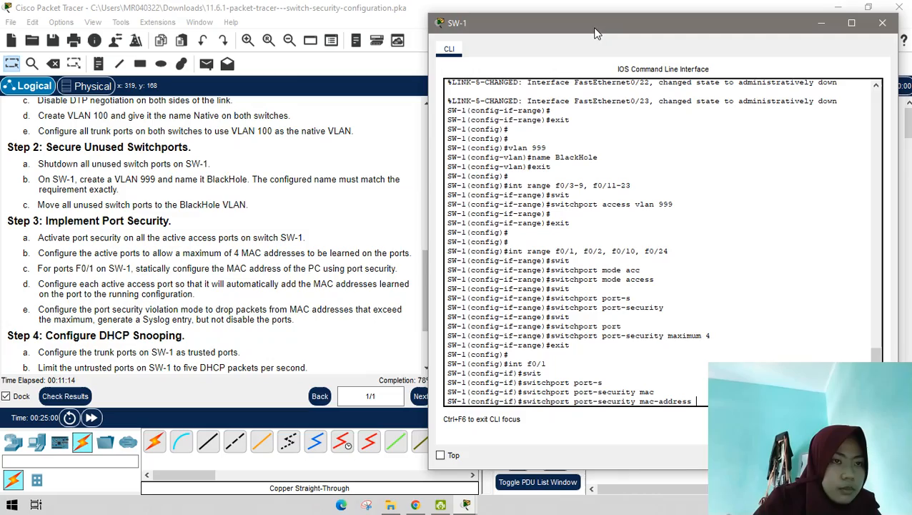
mouse_move(593, 33)
left_mouse_down()
mouse_move(259, 126)
mouse_move(163, 115)
mouse_move(398, 95)
mouse_move(670, 91)
mouse_move(584, 52)
mouse_move(591, 45)
mouse_move(578, 37)
mouse_move(615, 37)
mouse_move(604, 40)
left_mouse_up()
scroll(397, 200, "down", 3)
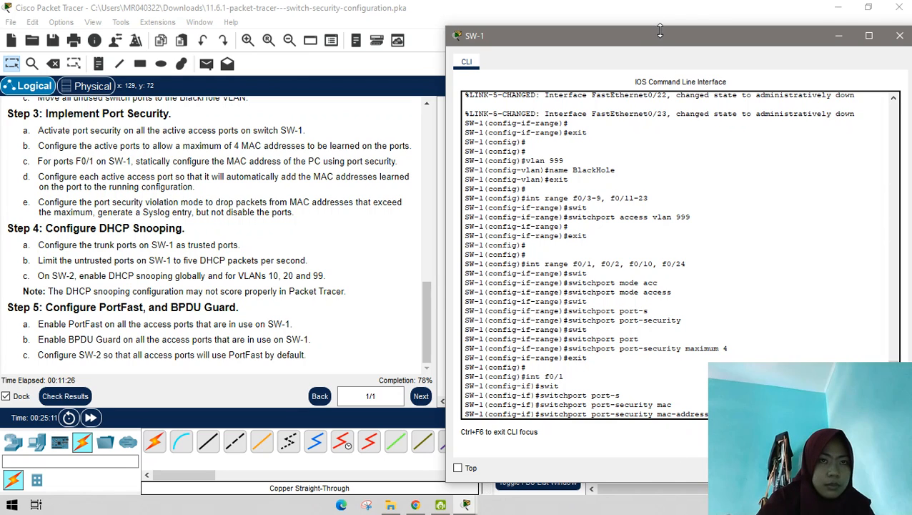
left_click_drag(663, 36, 605, 23)
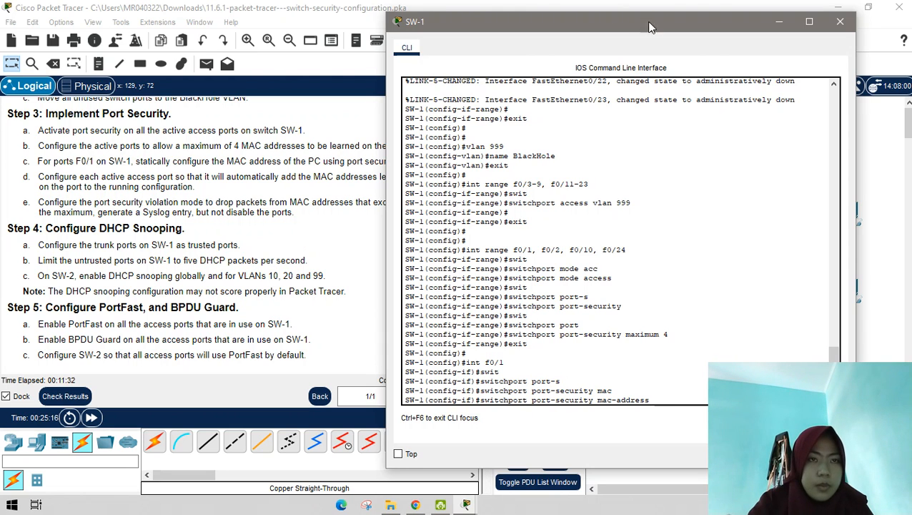
left_click_drag(571, 32, 160, 80)
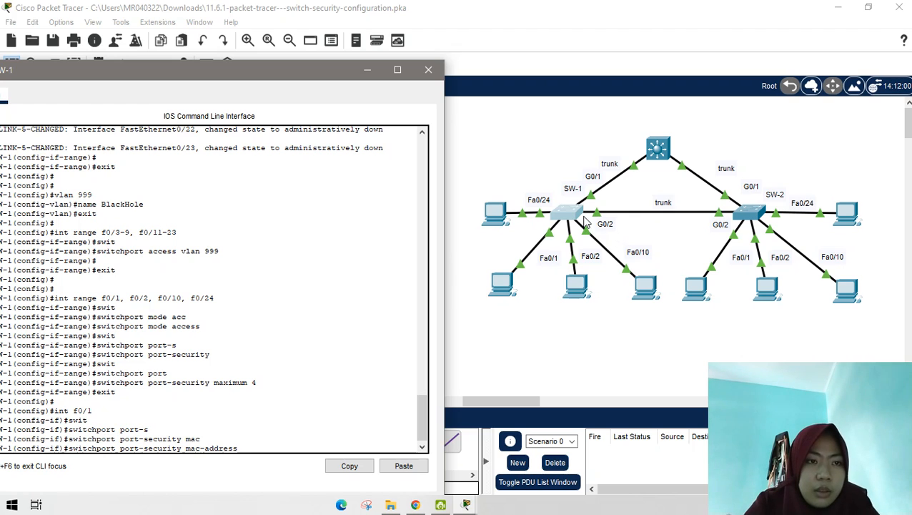
left_click(506, 286)
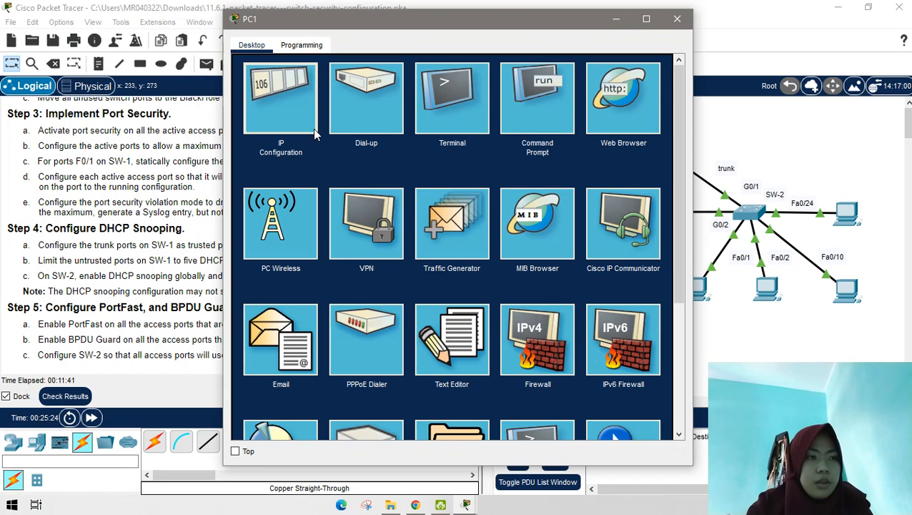
left_click(292, 108)
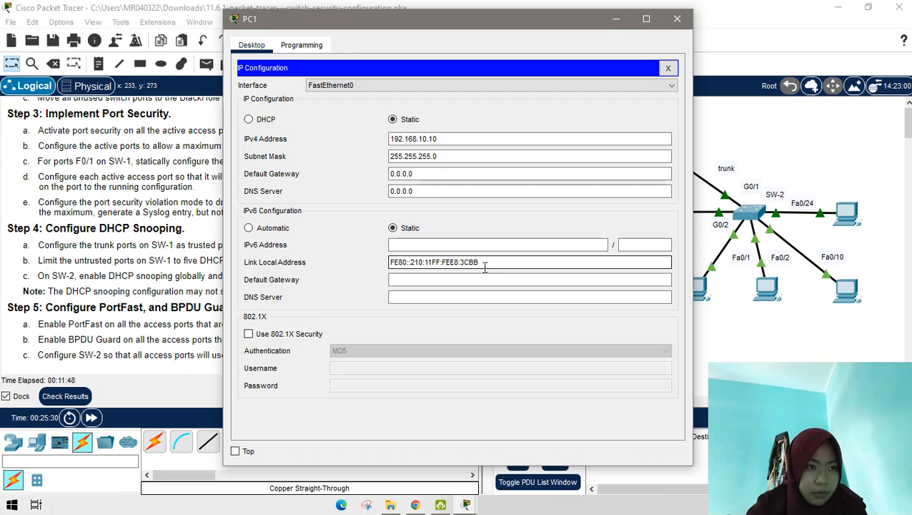
left_click(676, 20)
Complete the port-security command on SW-1's f0/1 with the static MAC address 001.11E8.3CBB
left_click(565, 213)
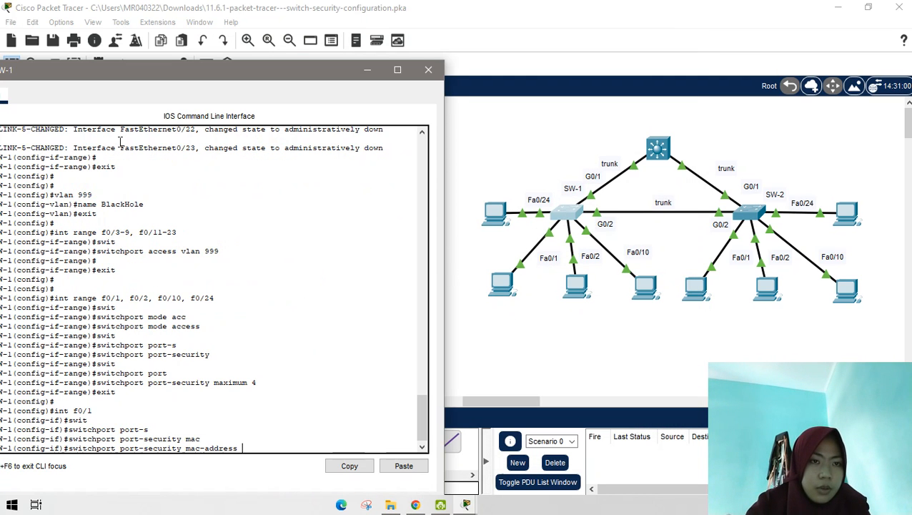
left_click_drag(180, 71, 599, 26)
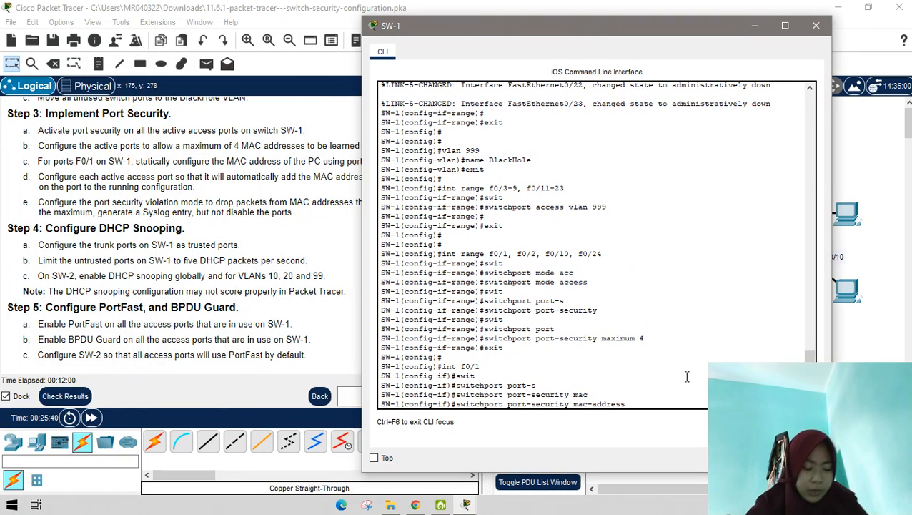
type("001.11E8.3C")
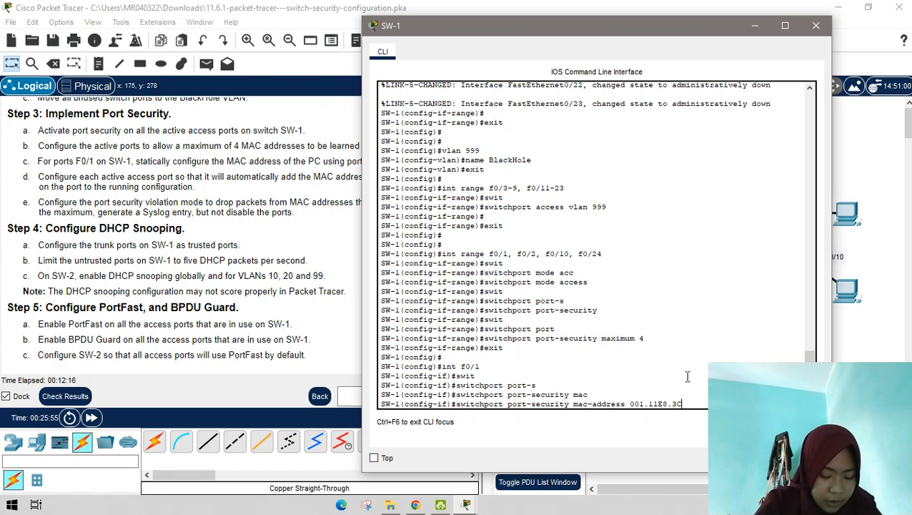
type("BB")
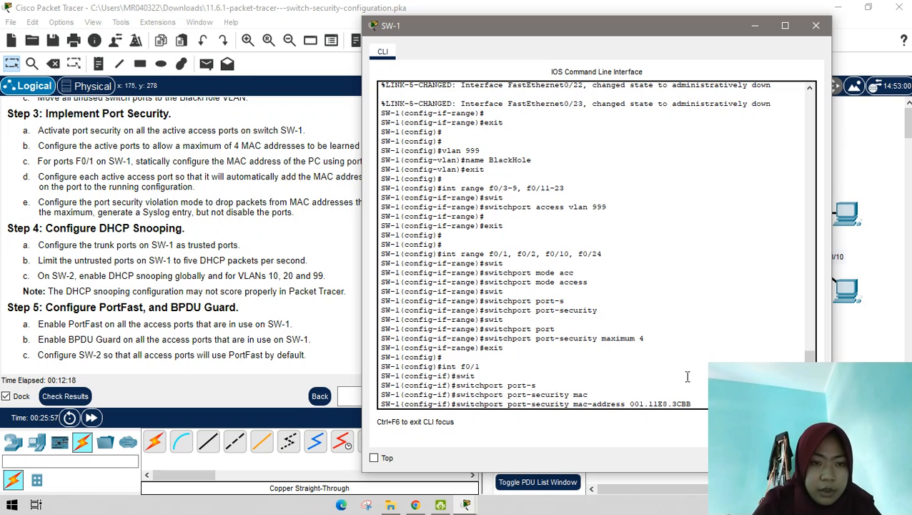
key("Return")
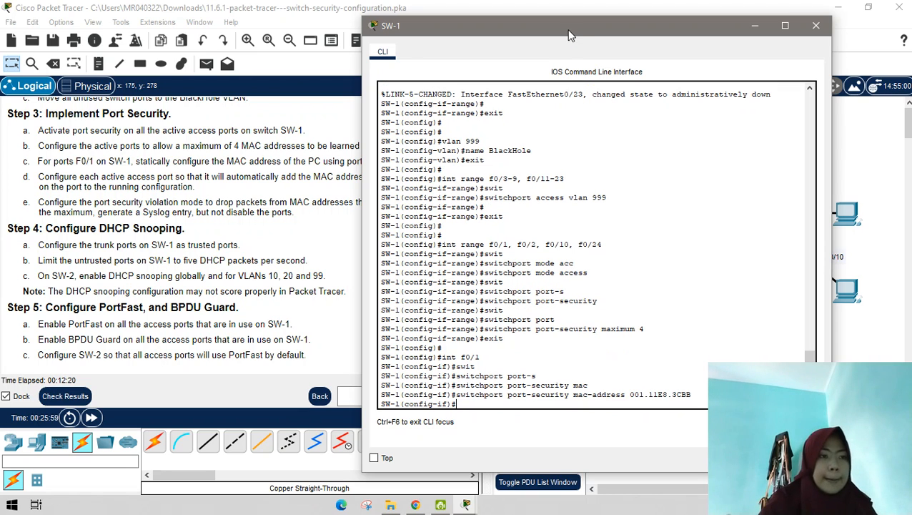
Leave f0/1 configuration and re-enter interface range configuration for f0/1, f0/2, f0/10 and f0/24 on SW-1
left_click_drag(569, 32, 659, 24)
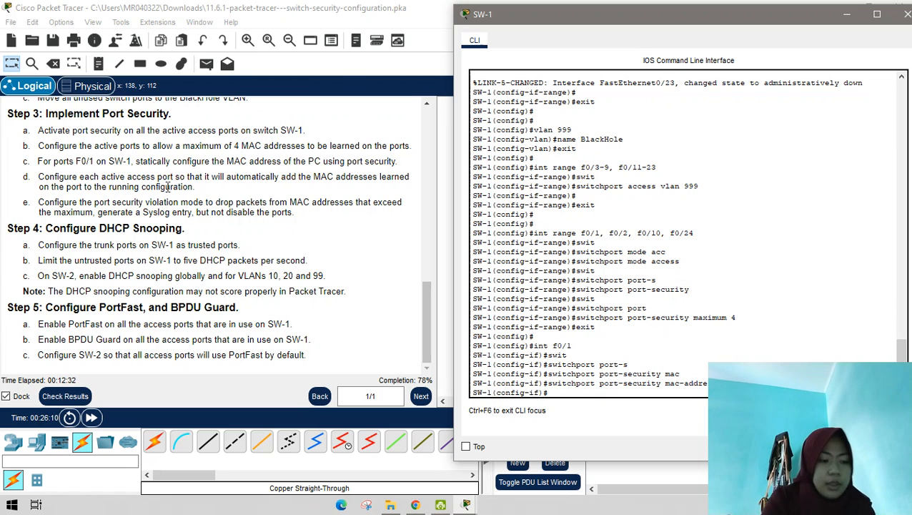
type("xit")
key("Return")
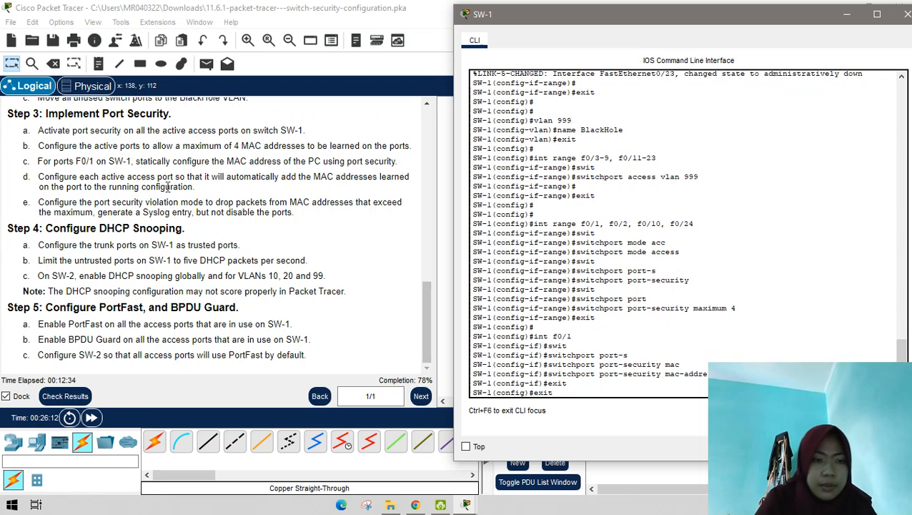
key("Up")
key("Up")
key("Up")
key("Up")
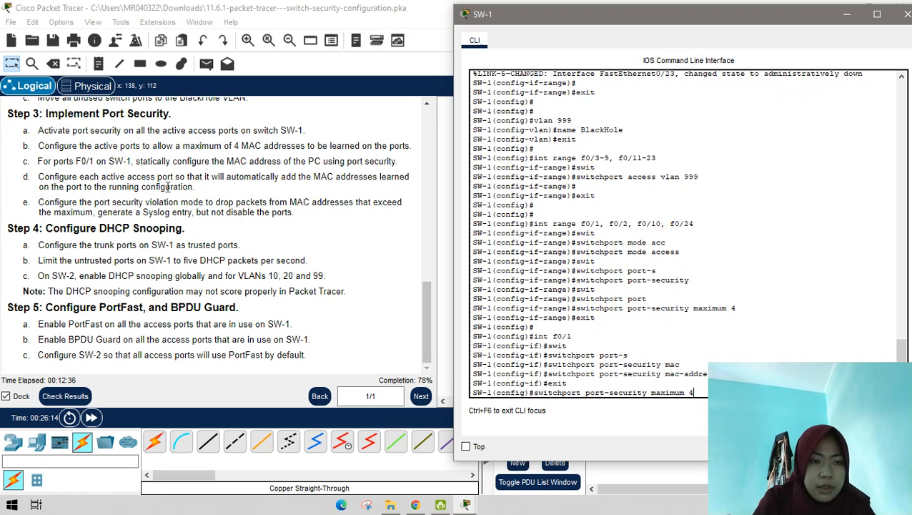
key("Up")
key("Up")
key("Up")
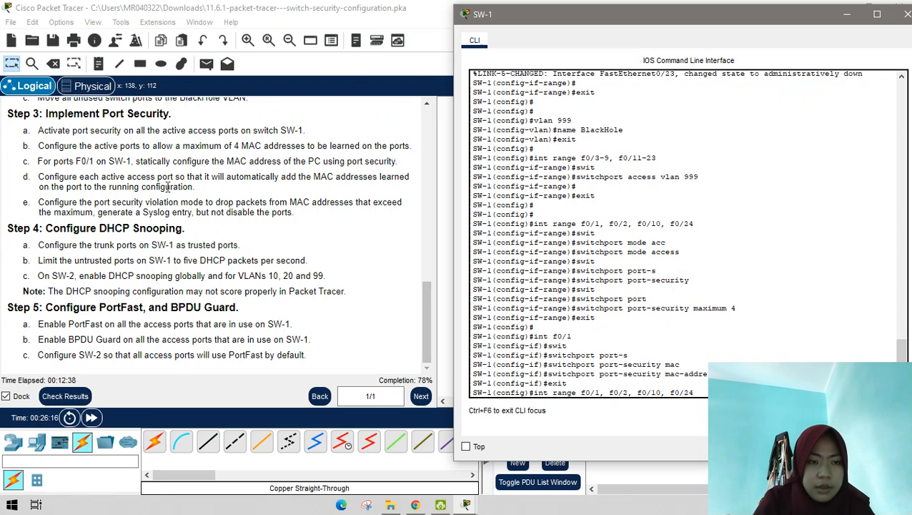
key("Return")
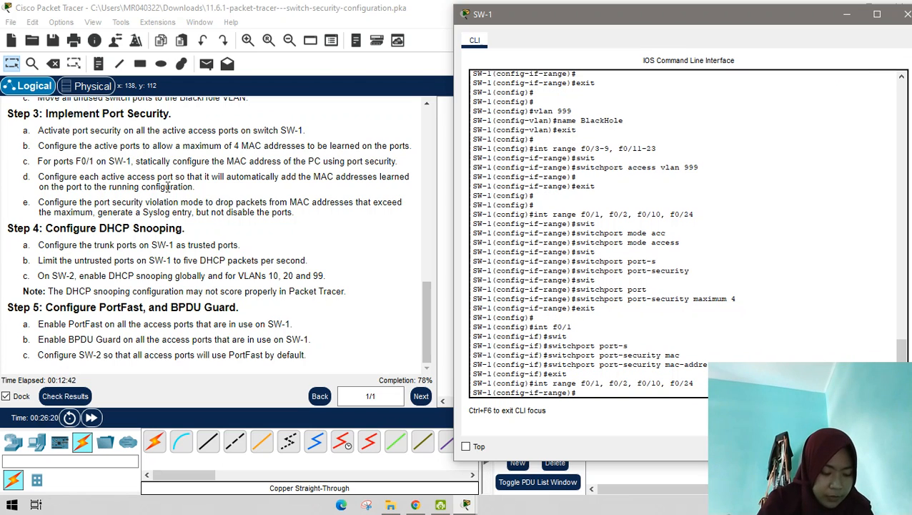
Enable sticky MAC address learning on the active access ports with switchport port-security mac-address sticky
type("swit")
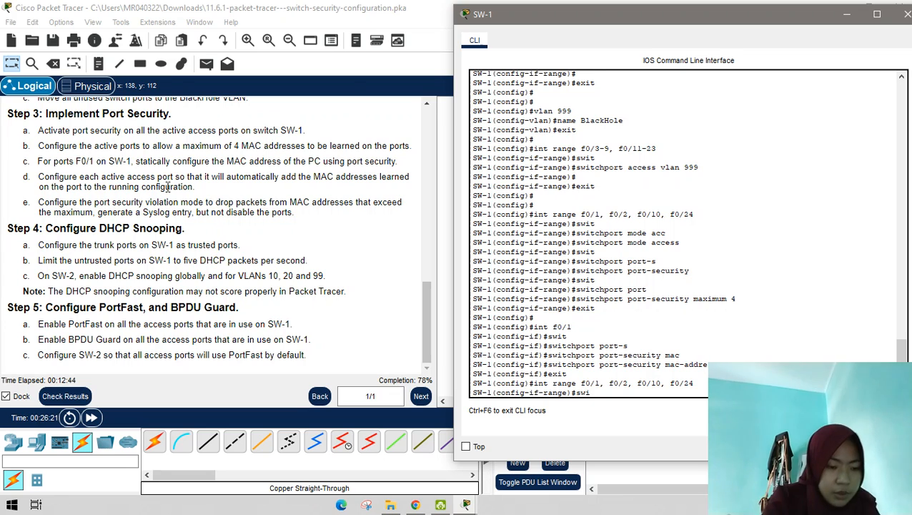
key("Tab")
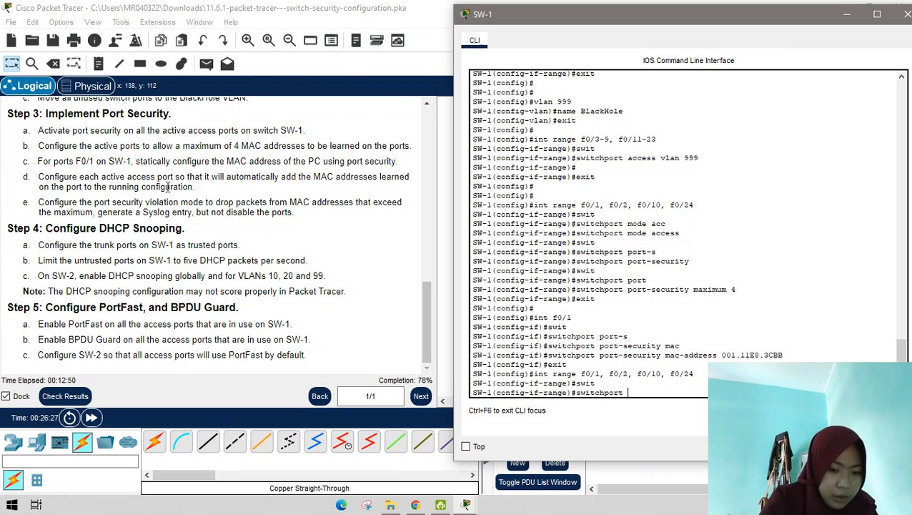
type("rt")
key("Tab")
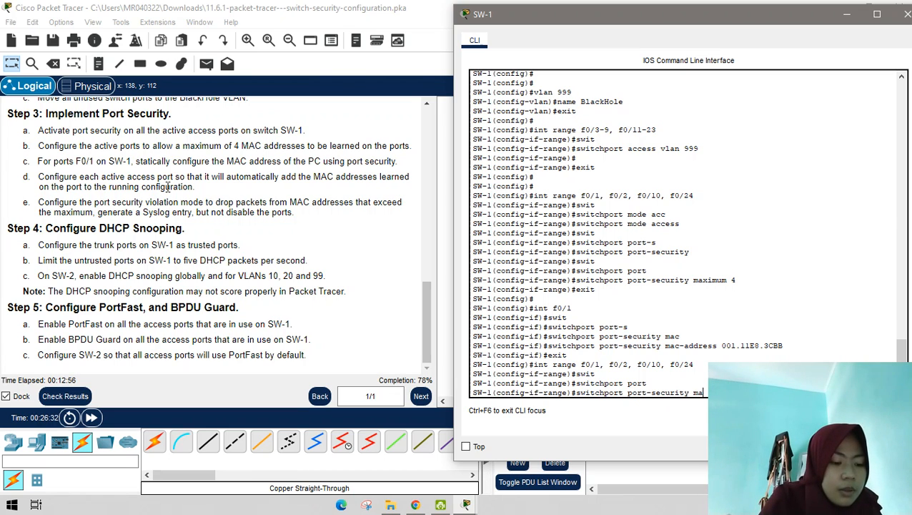
key("Tab")
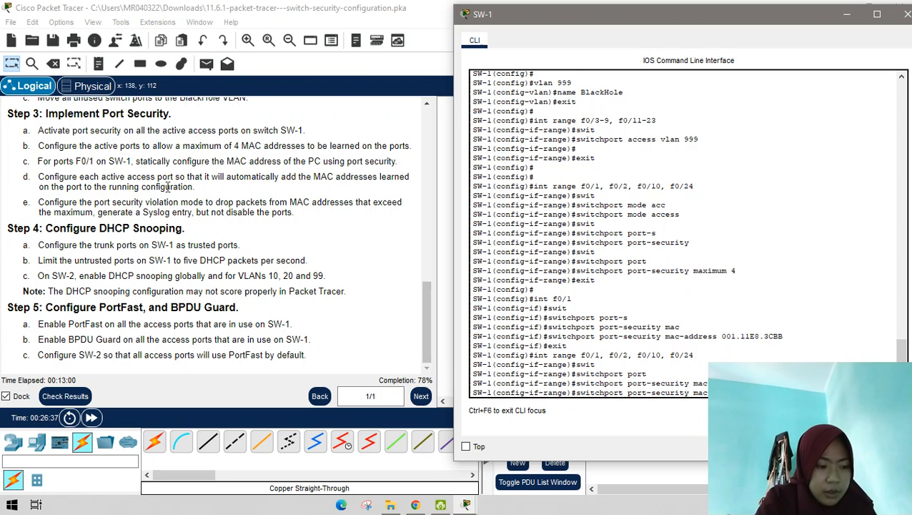
key("Tab")
key("Return")
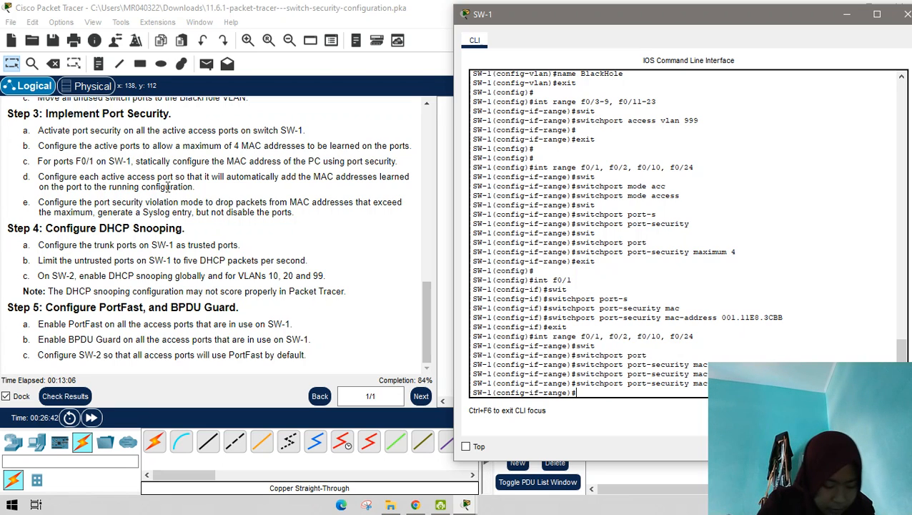
Set the port security violation mode on SW-1's active access ports with switchport port-security violation restrict
type("swir")
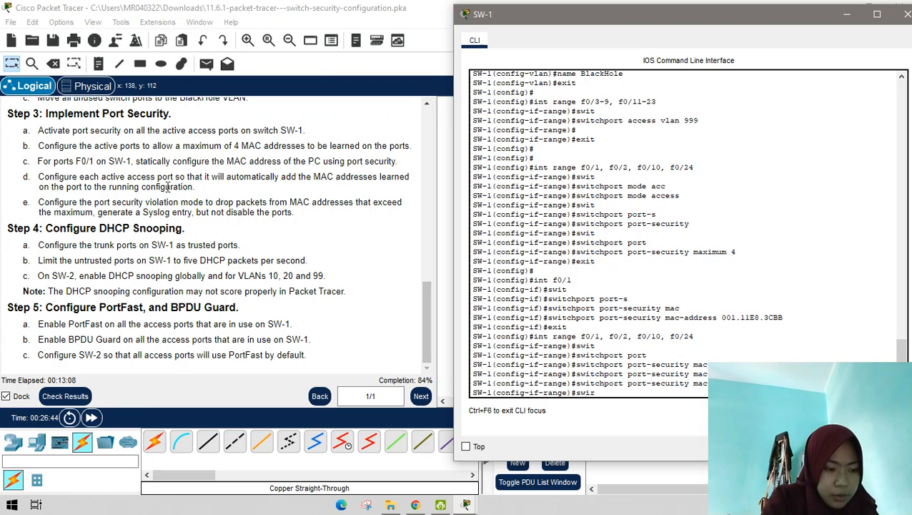
key("Tab")
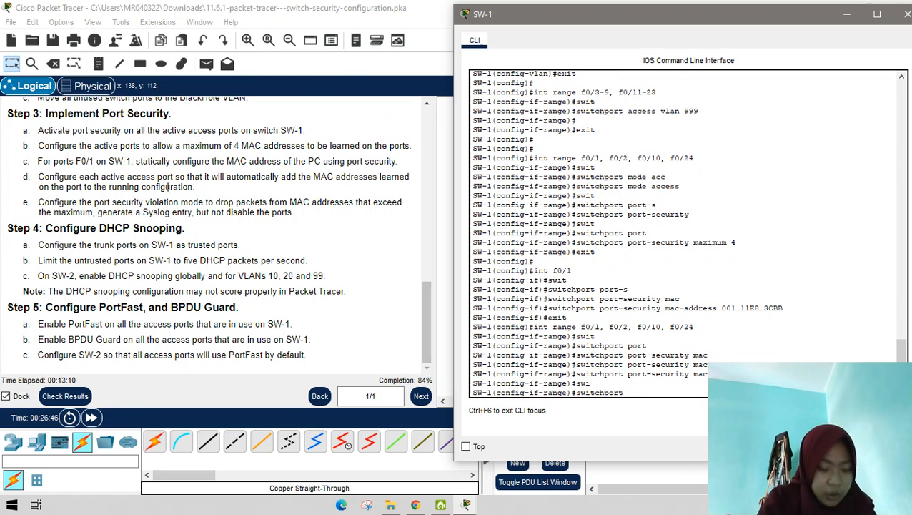
type("po")
key("Tab")
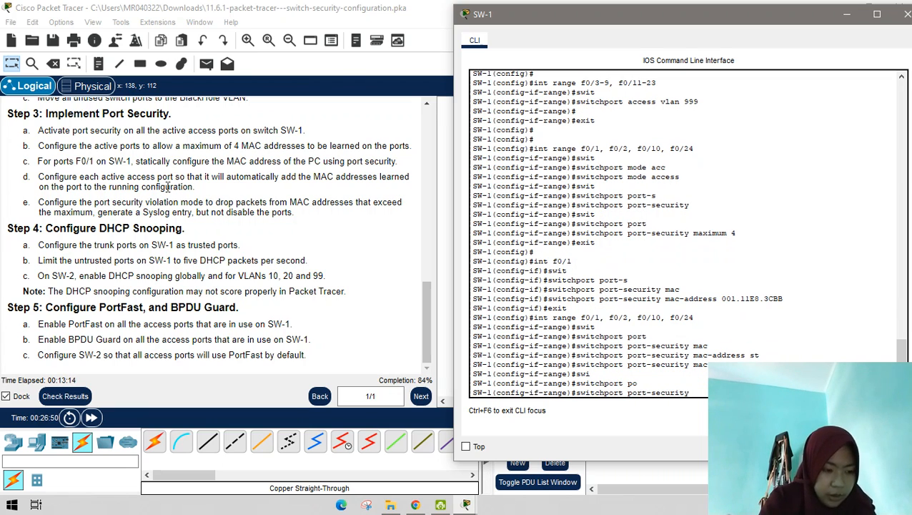
type("vio")
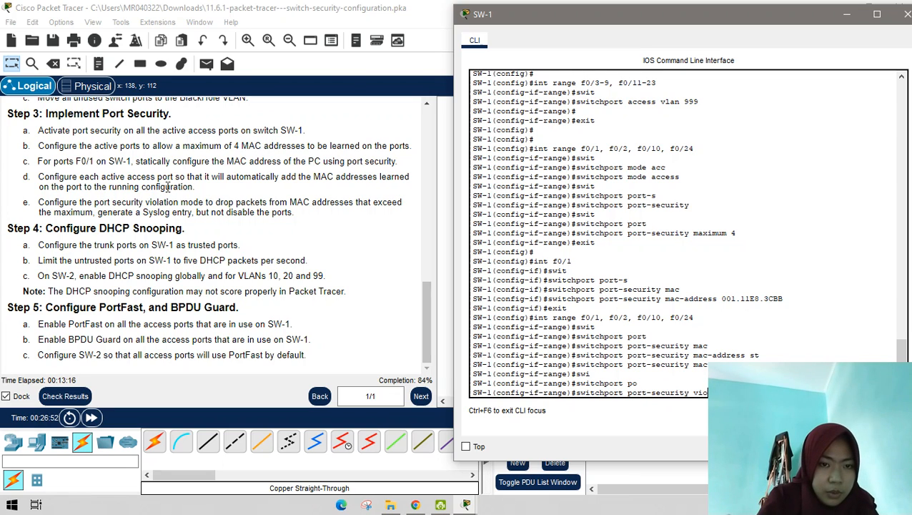
key("Tab")
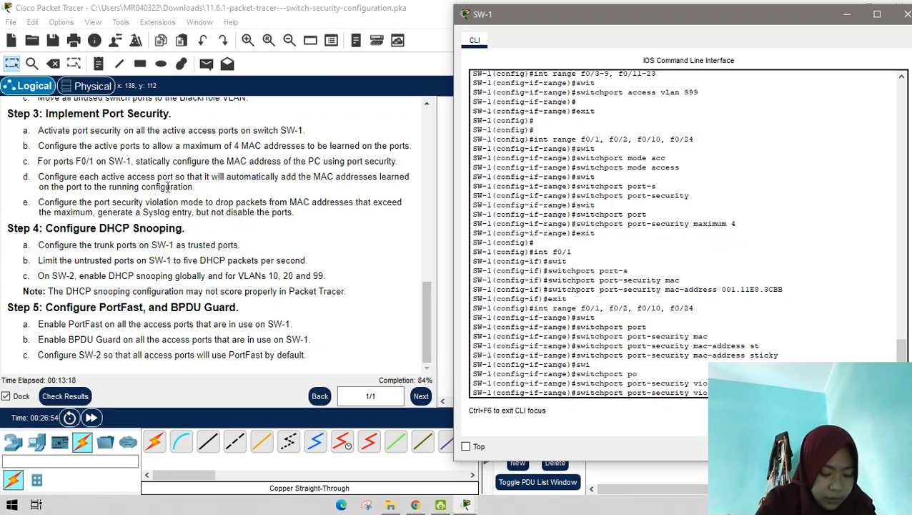
key("Tab")
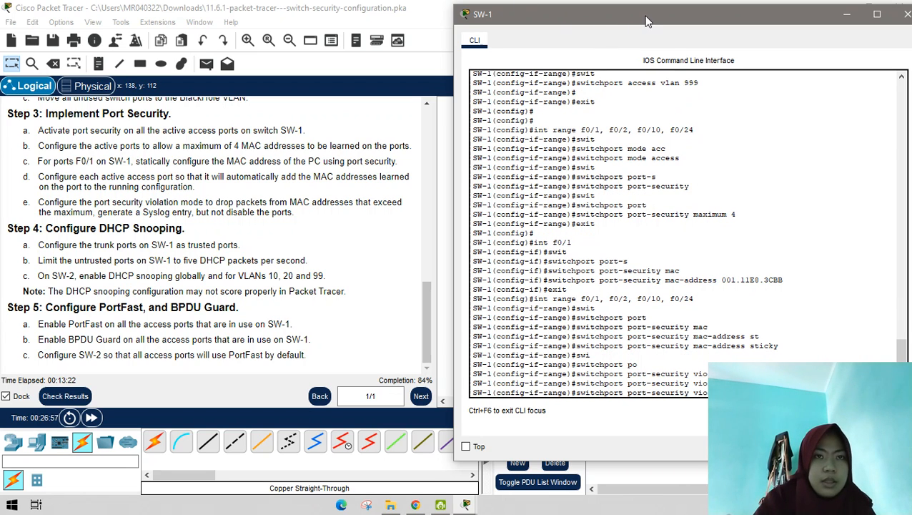
left_click_drag(645, 17, 530, 21)
key("Return")
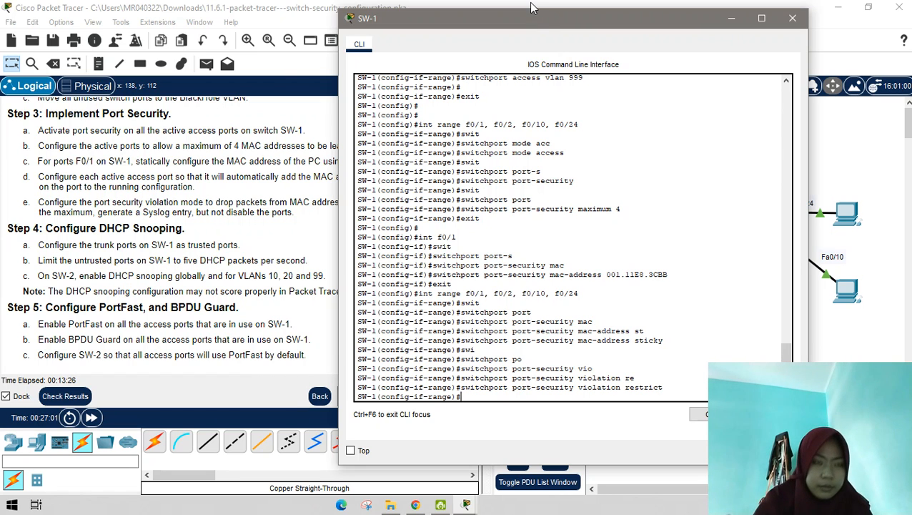
left_click_drag(542, 27, 659, 32)
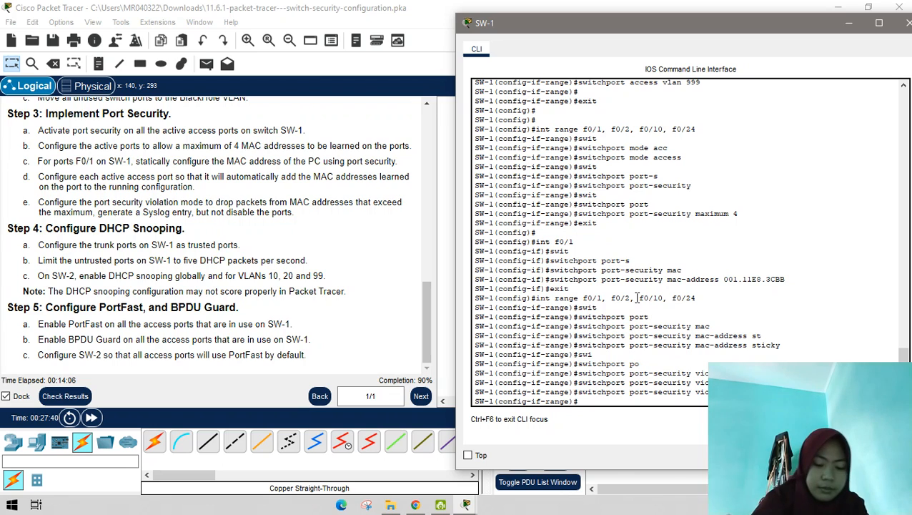
Leave the access port range and enter interface range configuration for trunk ports g0/1-2 on SW-1
type("e")
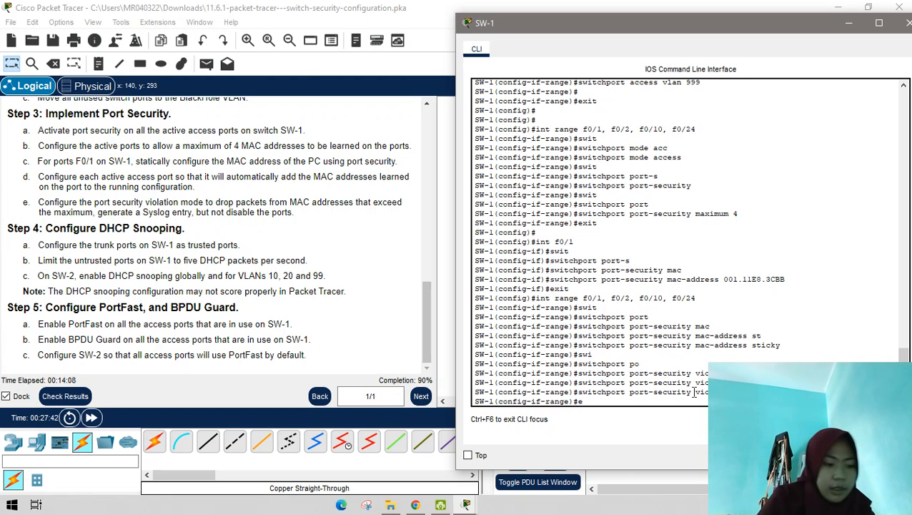
type("xit")
key("Return")
key("Return")
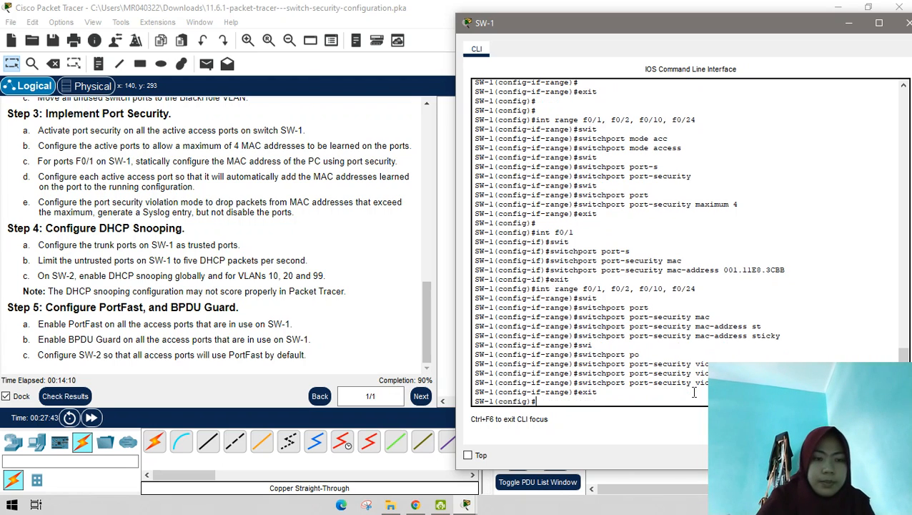
left_click_drag(575, 23, 536, 20)
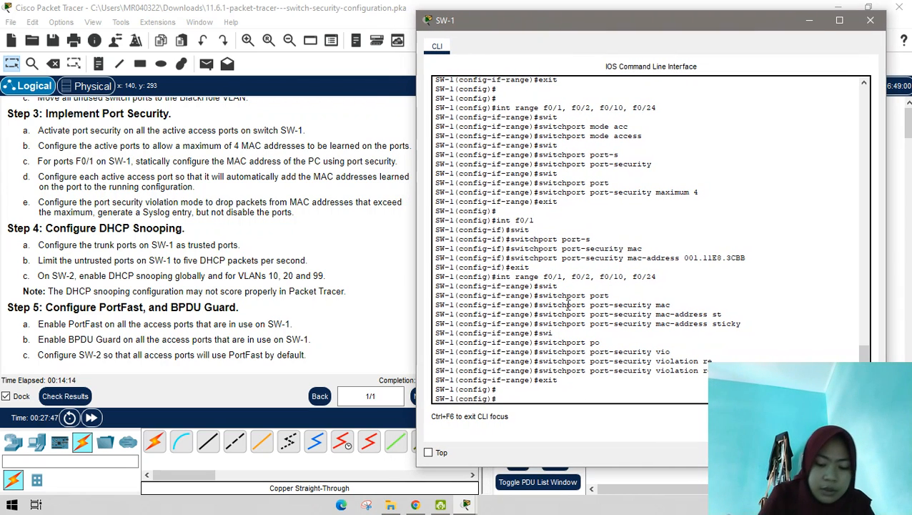
type("int range ")
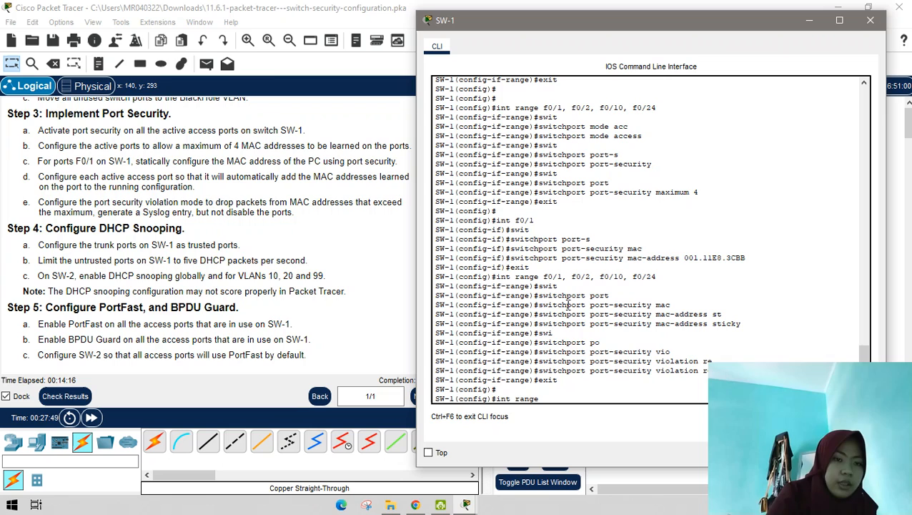
type("g")
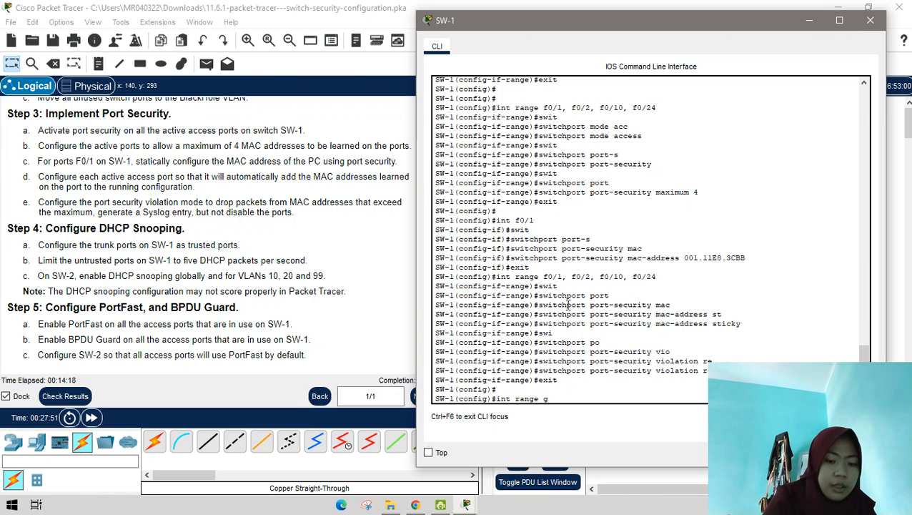
type("0/1-2")
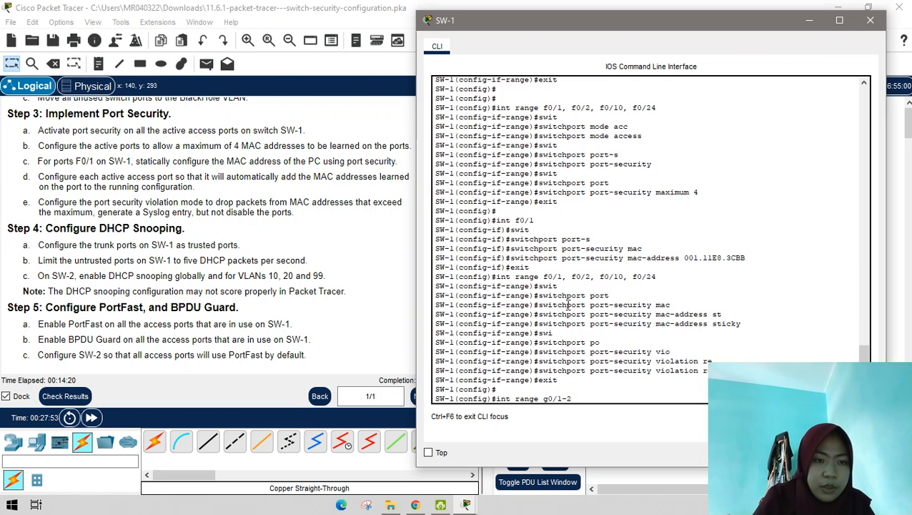
key("Return")
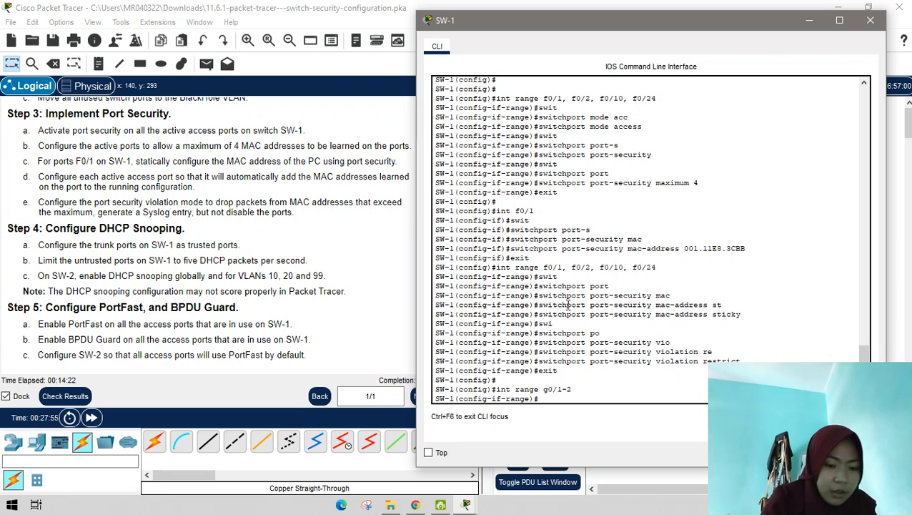
Configure the trunk ports as trusted with ip dhcp snooping trust and return to global configuration mode
type("ip dhcp")
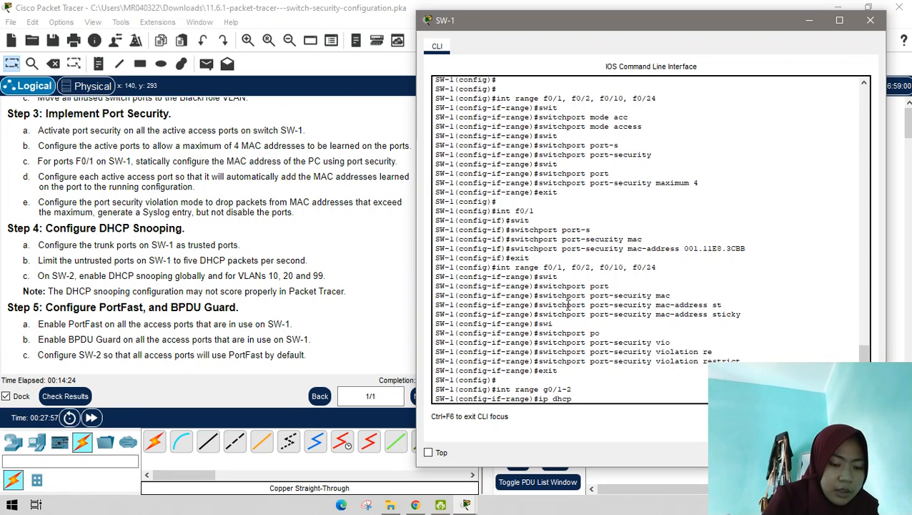
type(" sn")
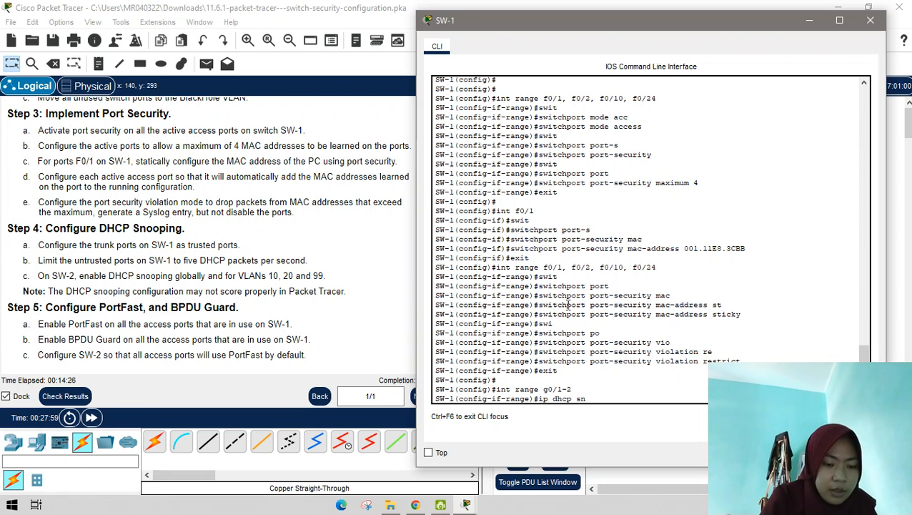
key("Tab")
type("tr")
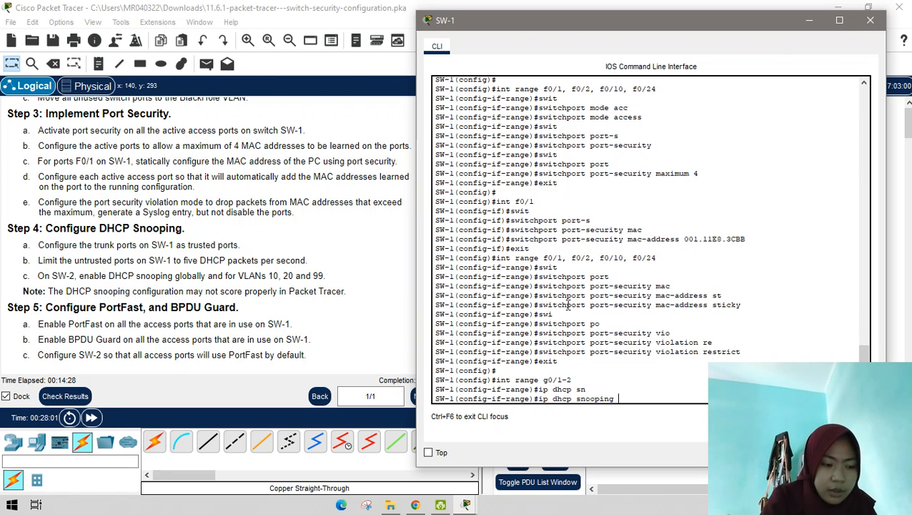
key("Tab")
key("Return")
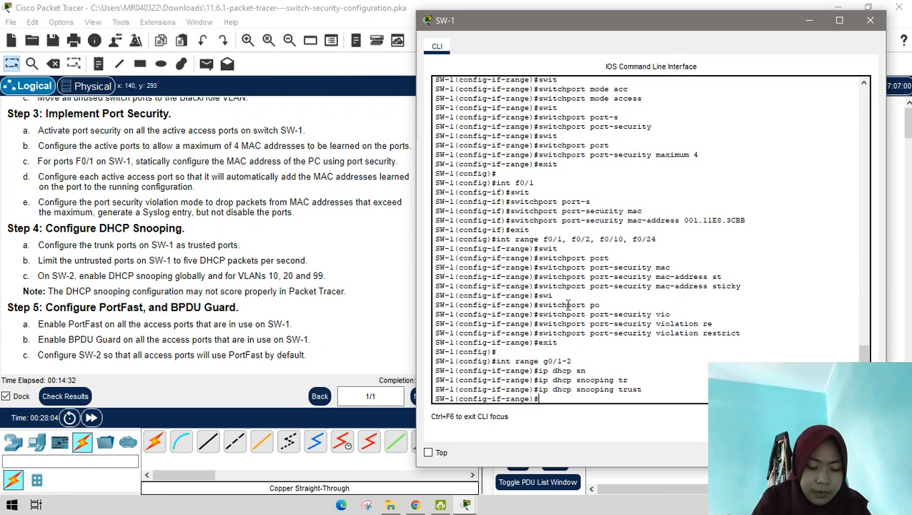
key("Return")
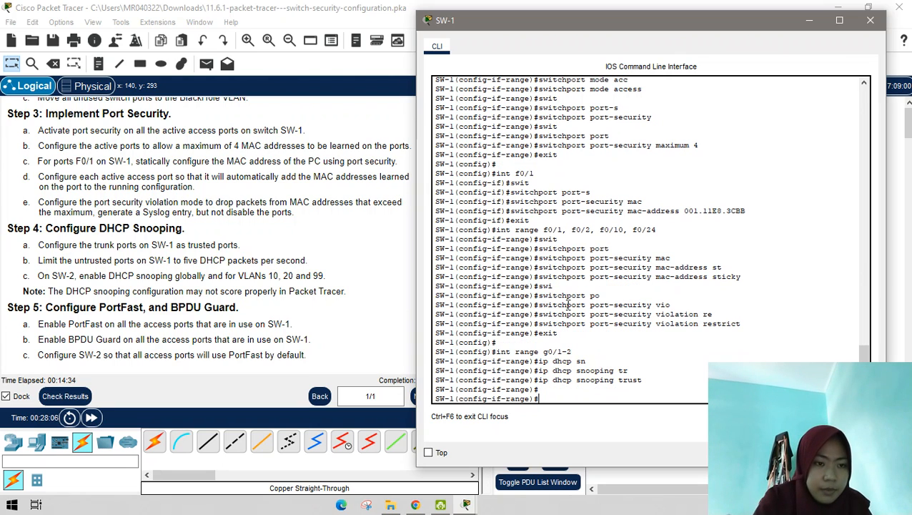
type("exit")
key("Return")
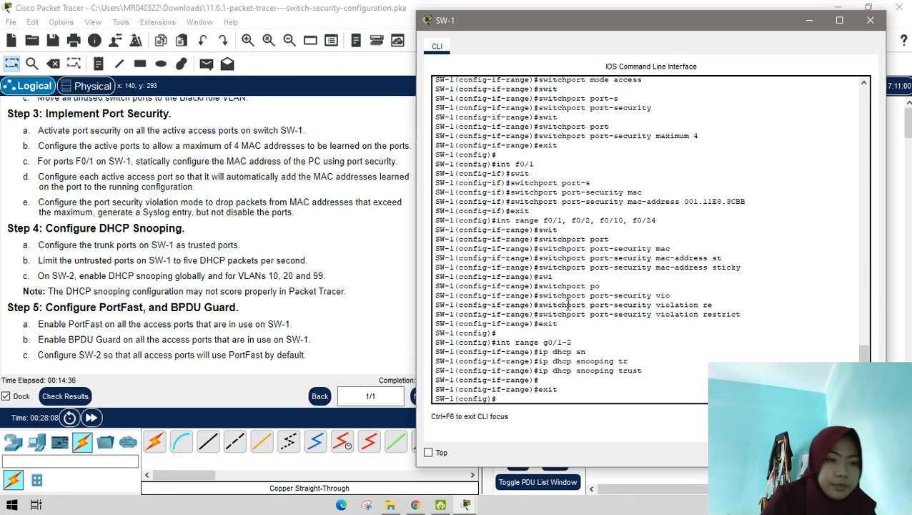
Try to enter interface range configuration for f0/2, f0/10 and f0/24 on SW-1
left_click_drag(524, 28, 550, 28)
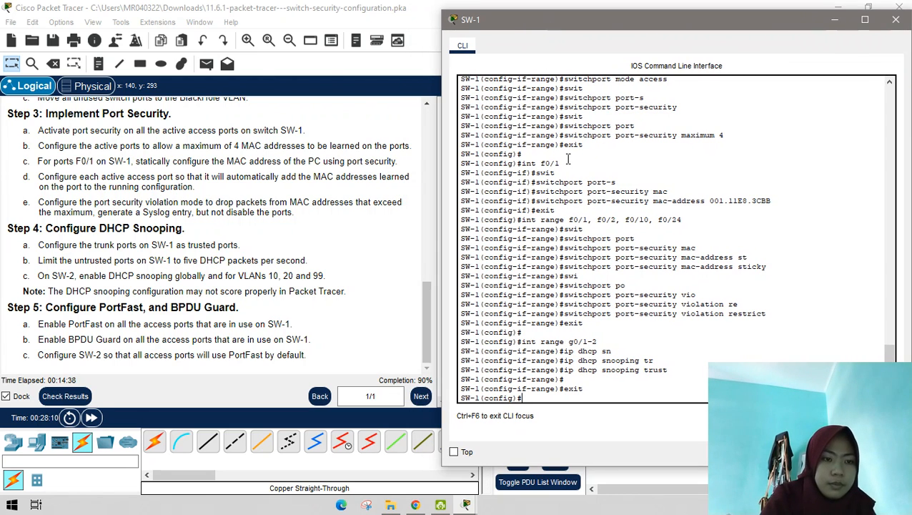
type("i")
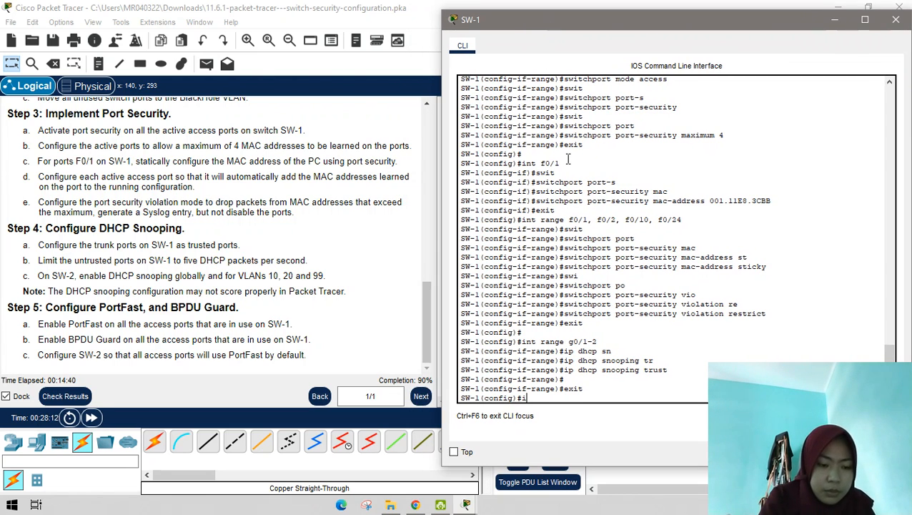
type("nt range")
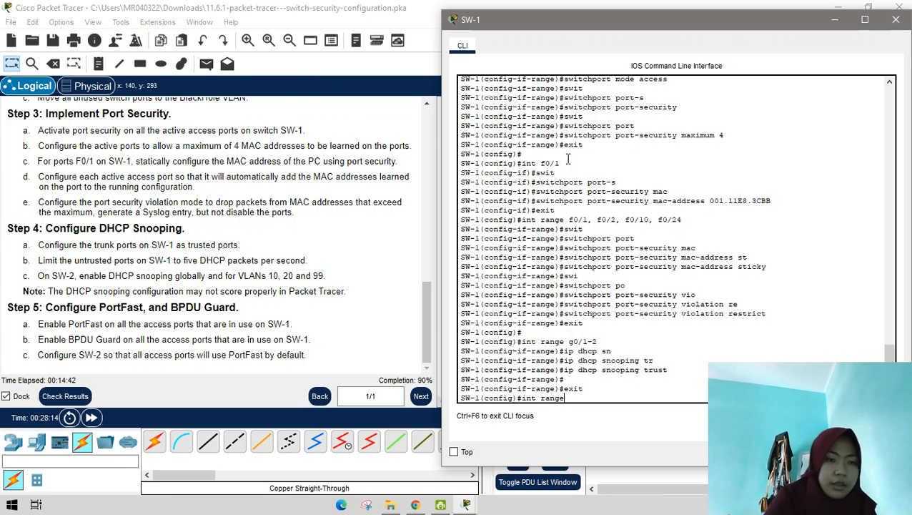
type(" f0")
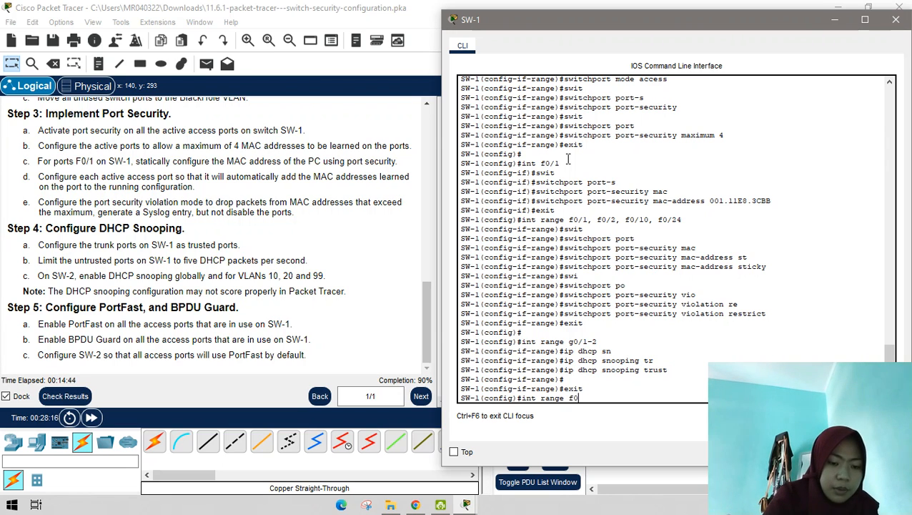
type("/2")
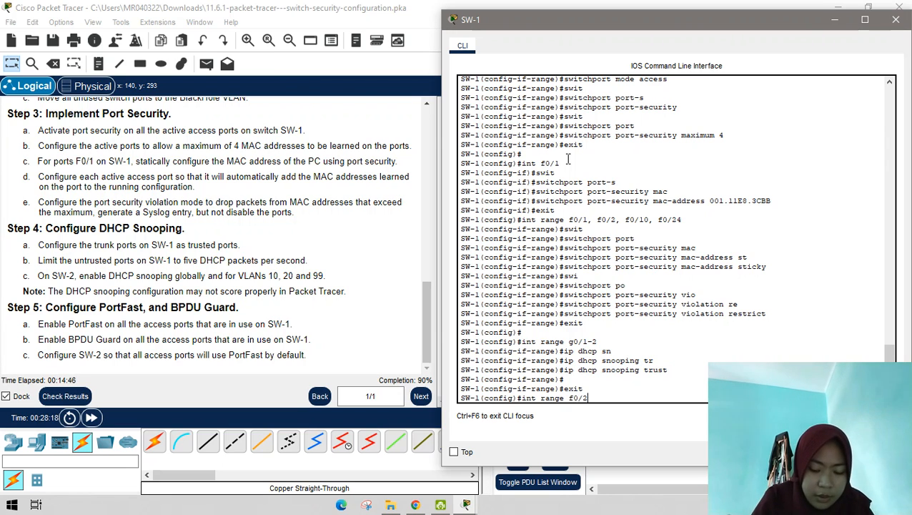
type(", f0")
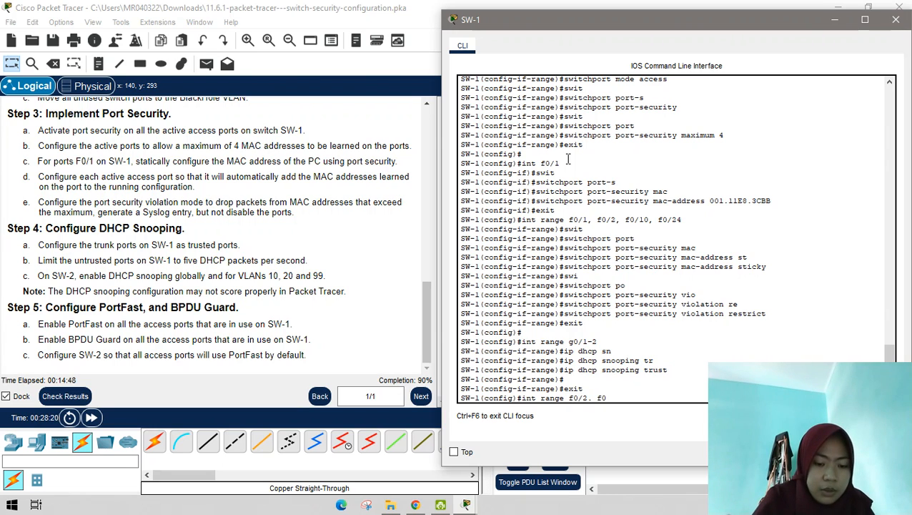
type("/10,")
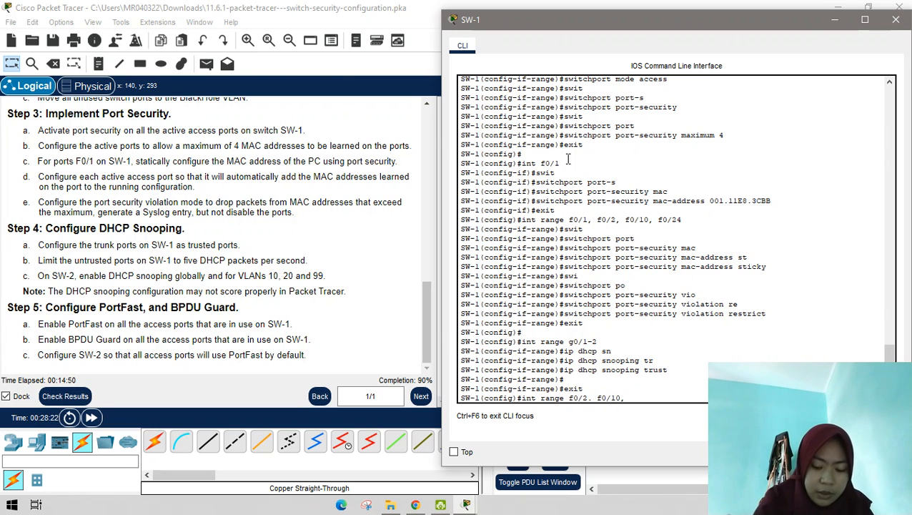
type(" f0/2")
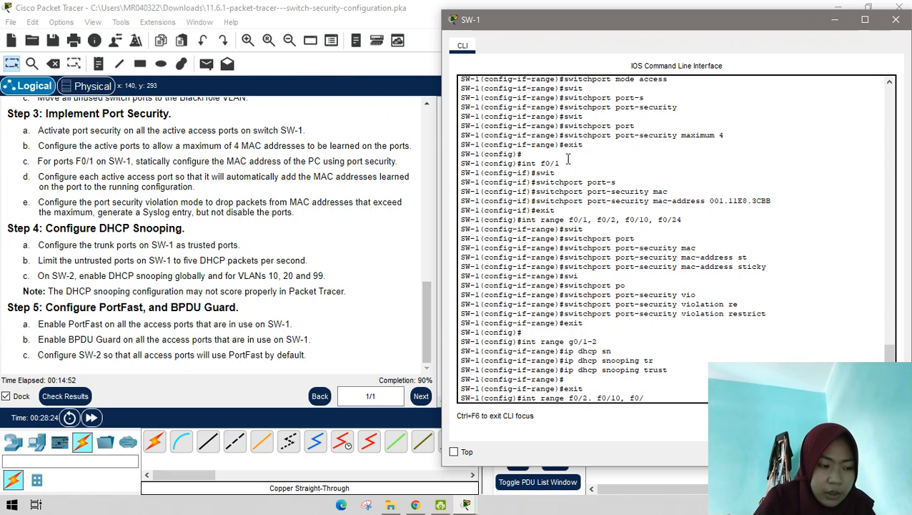
type("4")
key("Return")
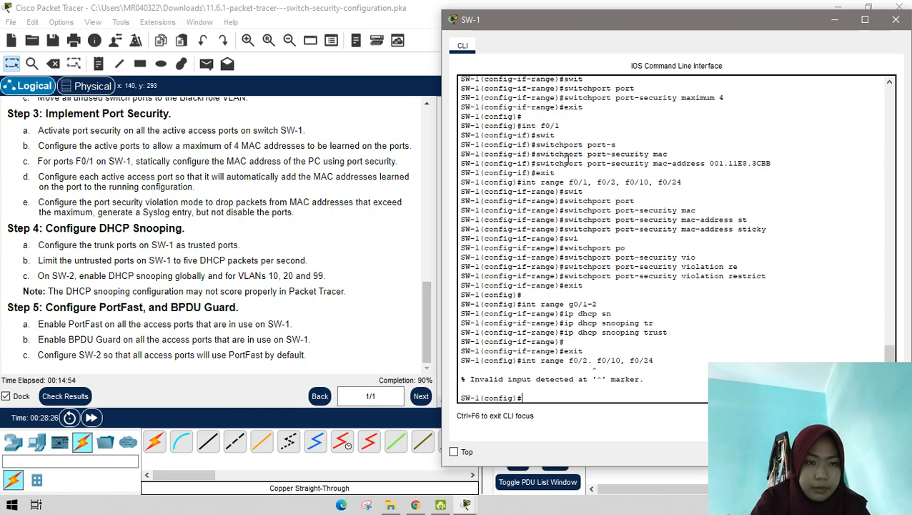
Recall the interface range command, replace the period after f0/2 with a comma, and run it again
key("Up")
key("Left")
key("Left")
key("Left")
key("Left")
key("Left")
key("Left")
key("Left")
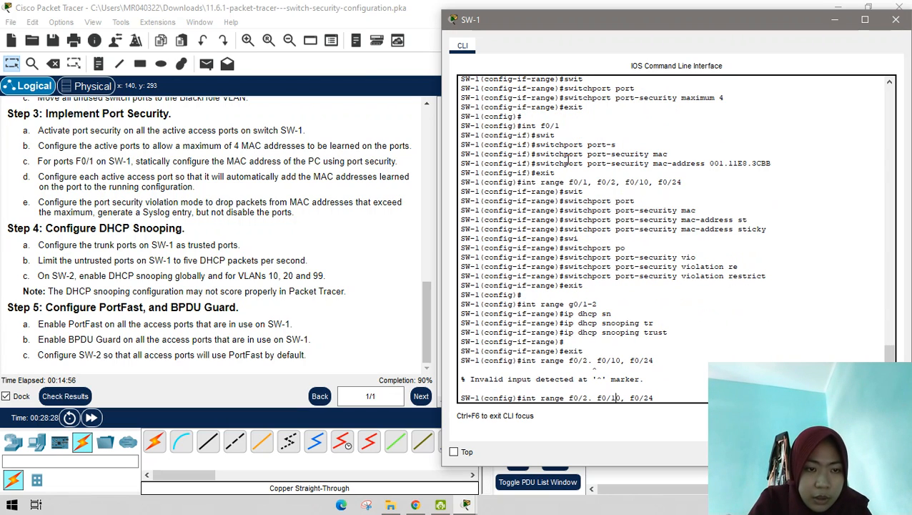
key("Delete")
type(",")
key("Return")
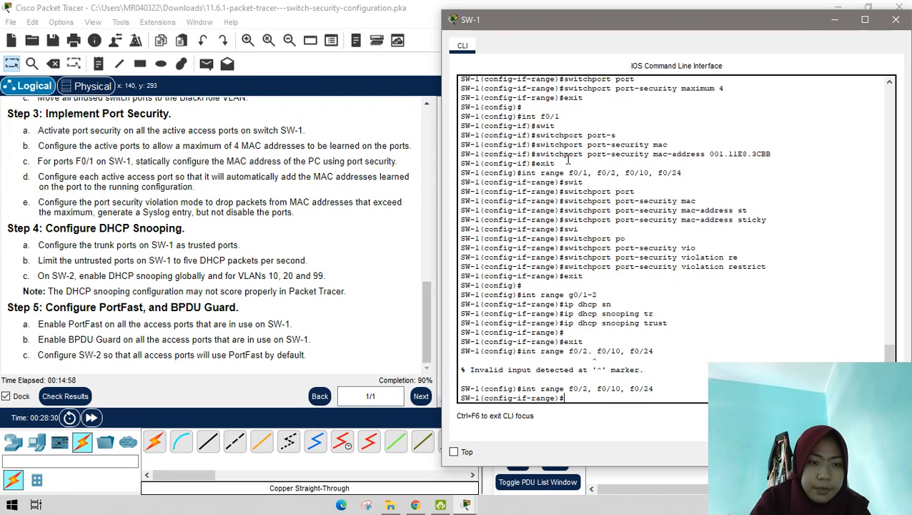
Limit the untrusted ports f0/2, f0/10 and f0/24 on SW-1 with ip dhcp snooping limit rate 5
type("ip dh")
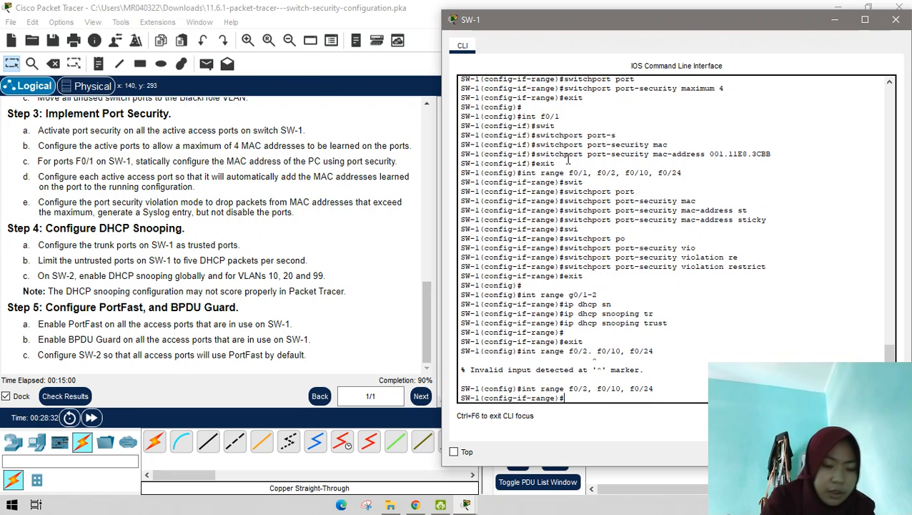
type("cp s")
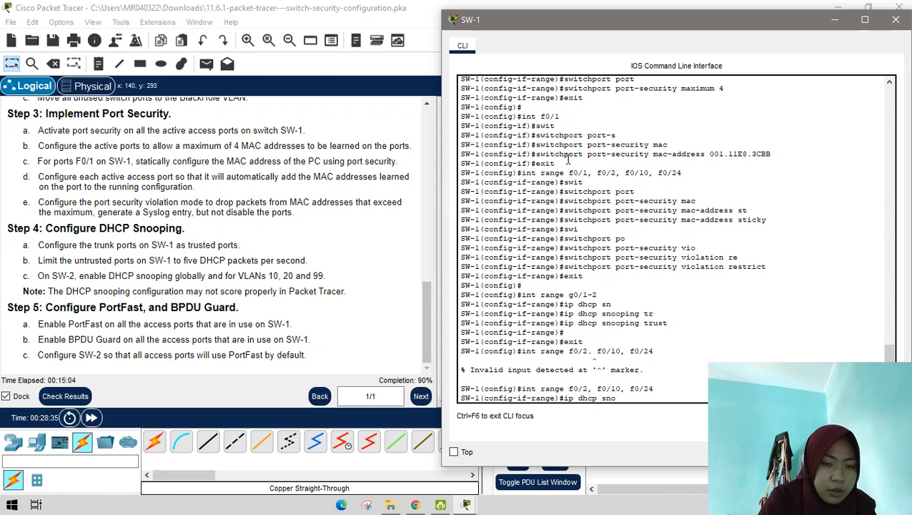
type("no")
key("Tab")
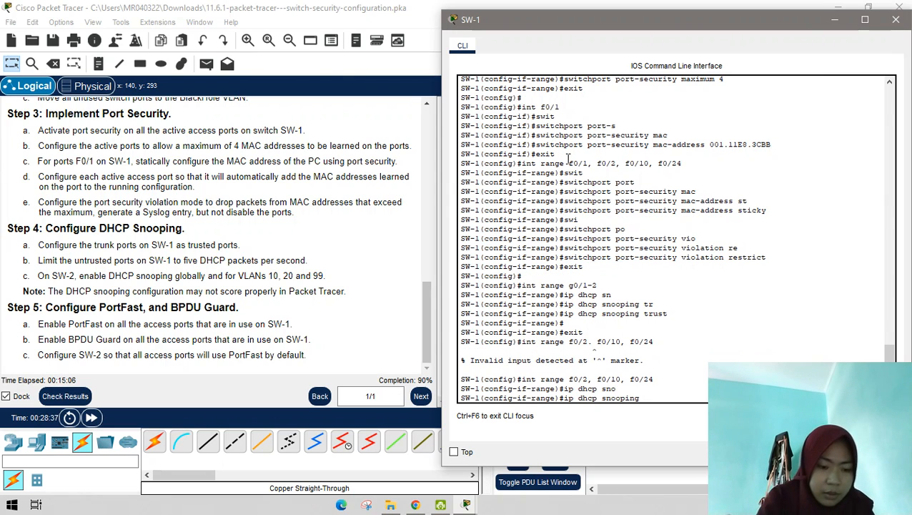
type("limig")
key("BackSpace")
type("t rate")
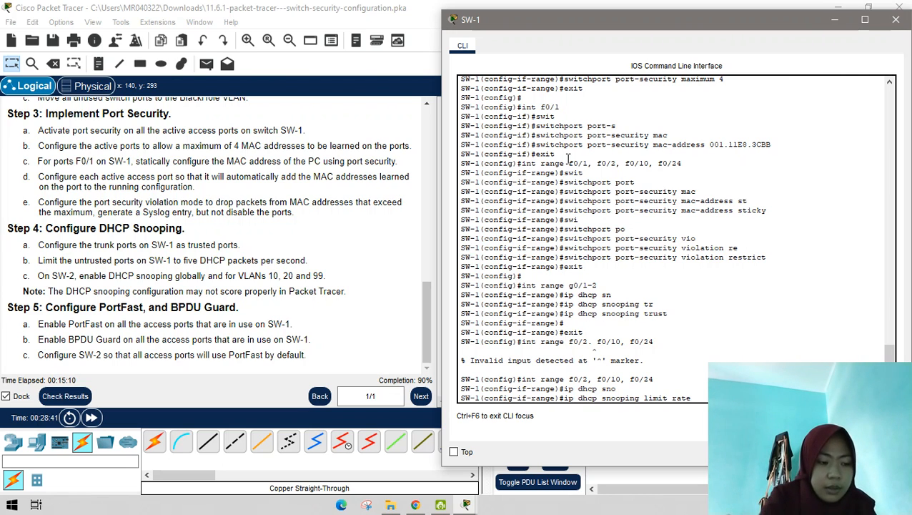
type(" 5")
key("Return")
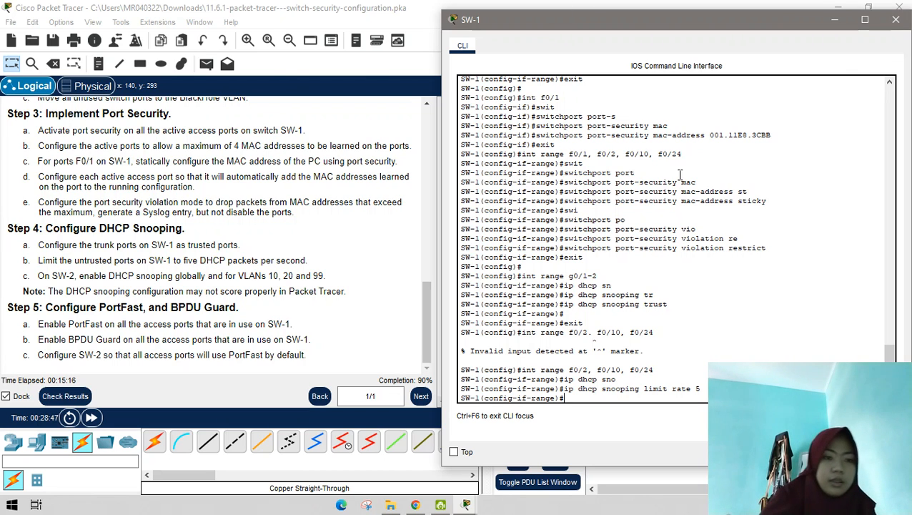
Switch to the SW-2 command line and exit interface range configuration to global configuration mode
left_click(838, 20)
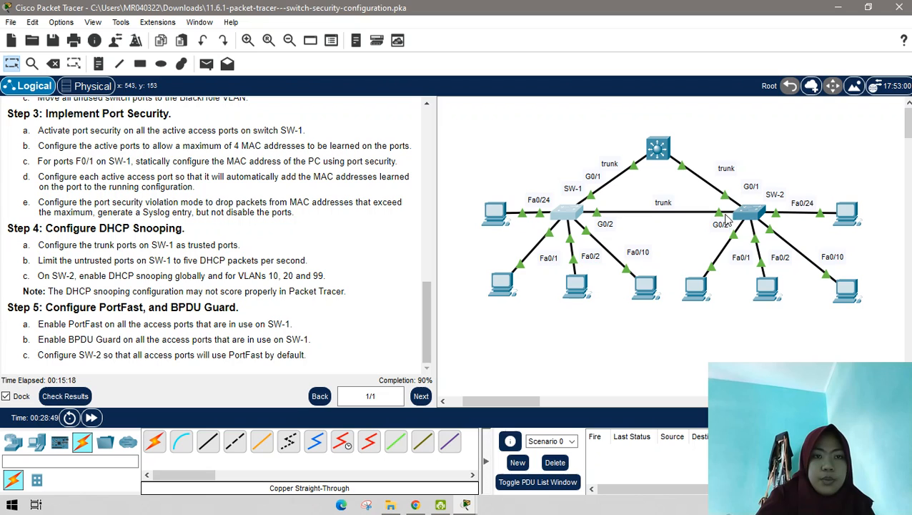
left_click(749, 216)
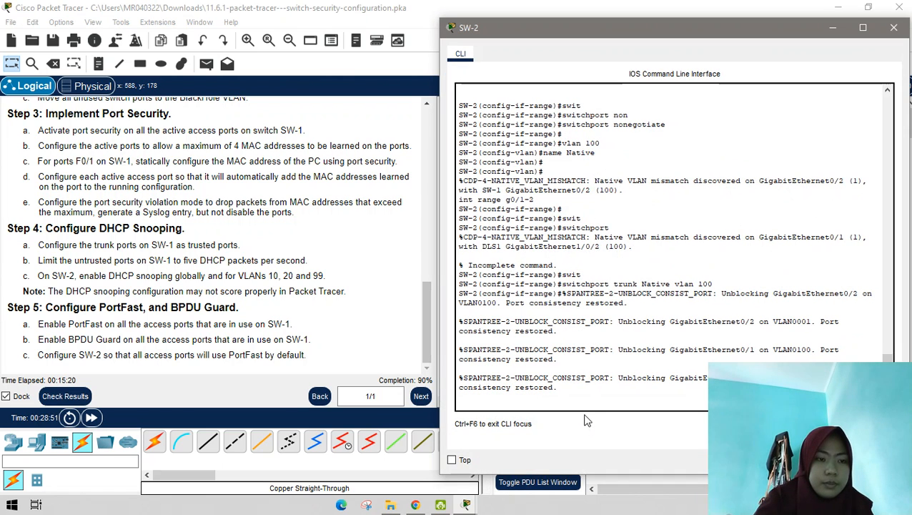
key("Return")
key("Return")
type("e)#e")
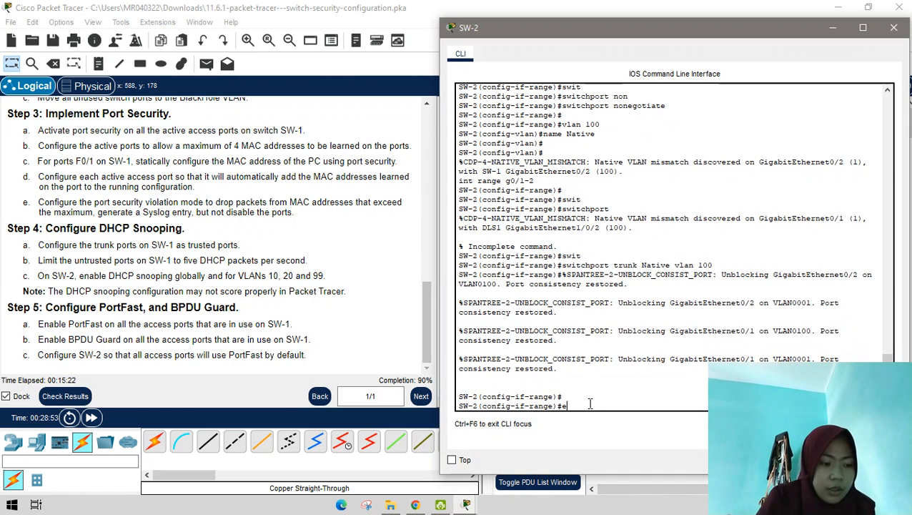
type("xit")
key("Return")
key("Return")
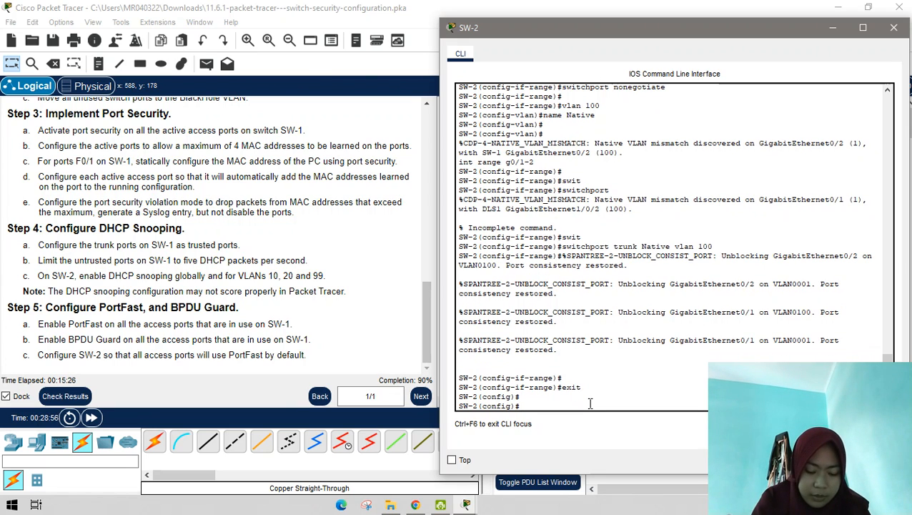
Enable DHCP snooping globally on SW-2 with ip dhcp snooping
type("ip dhc")
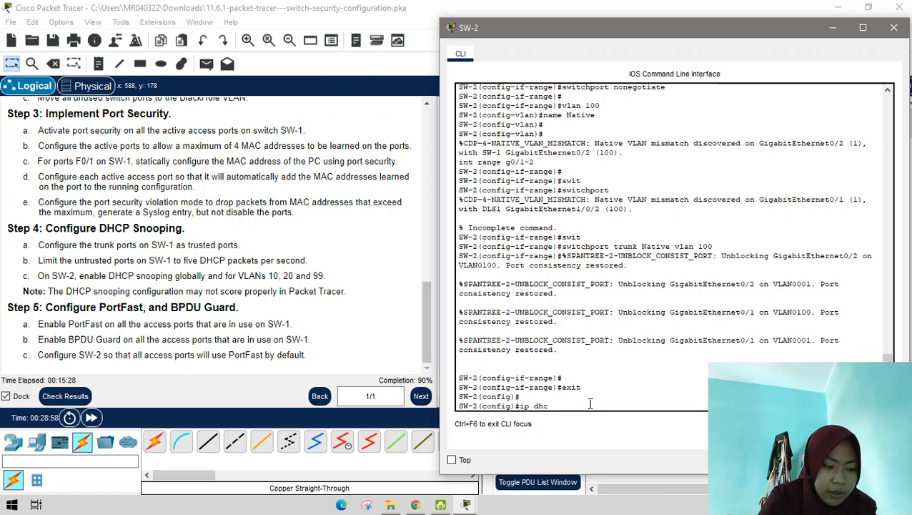
type("p sn")
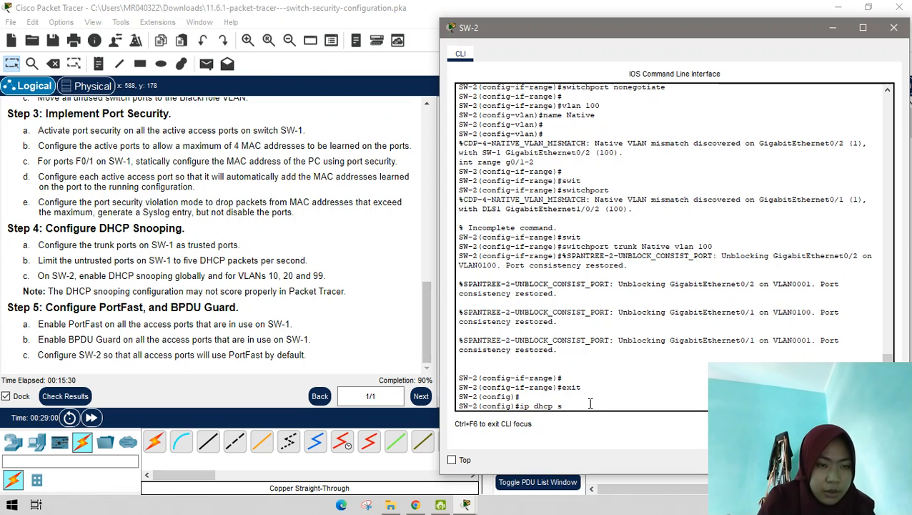
key("Tab")
key("Return")
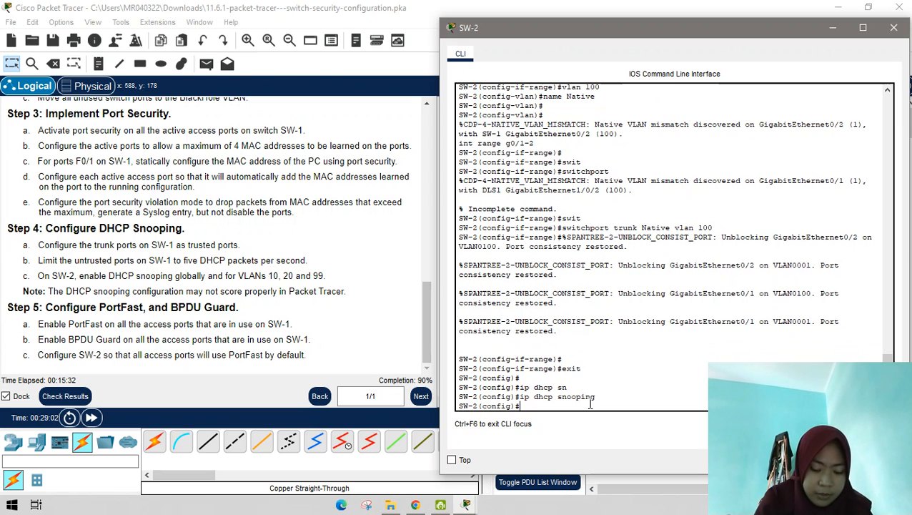
Enter ip shcp snoo on SW-2, correct shcp to dhcp, and run the abbreviated command
type("ip sh")
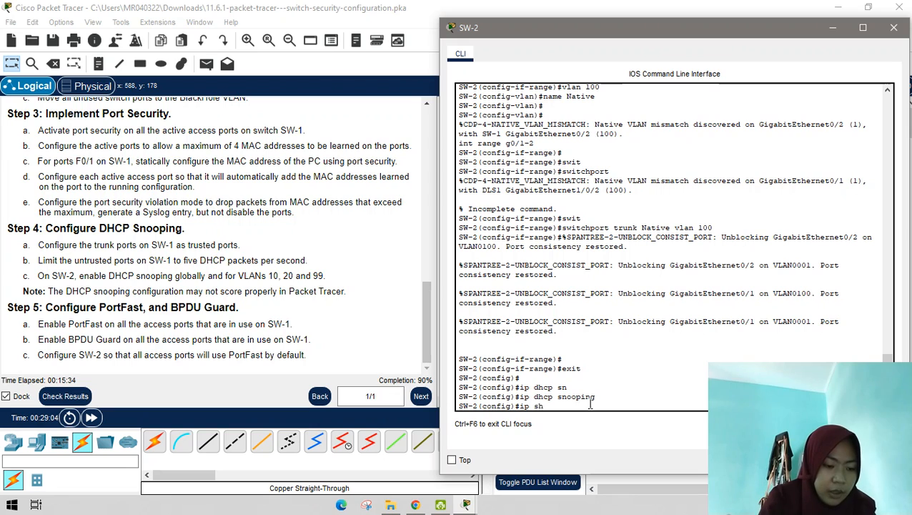
type("op sn")
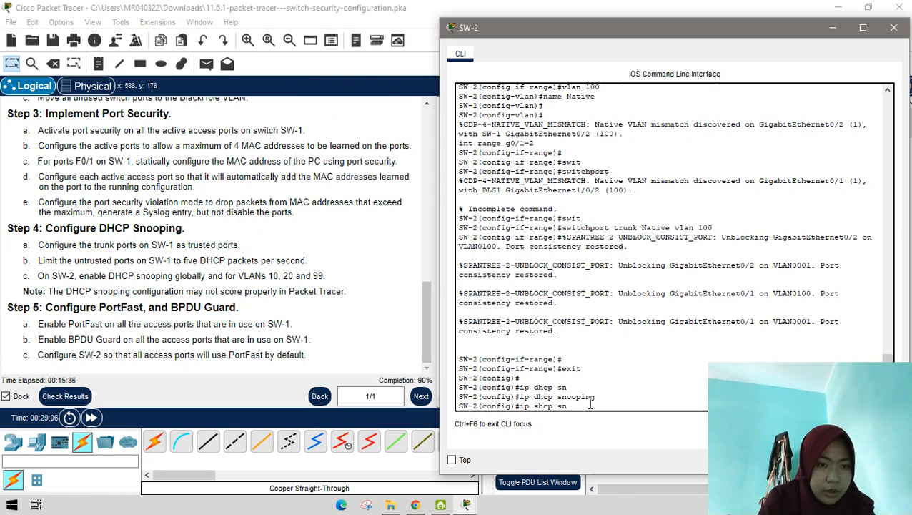
key("Tab")
type("oo")
key("Tab")
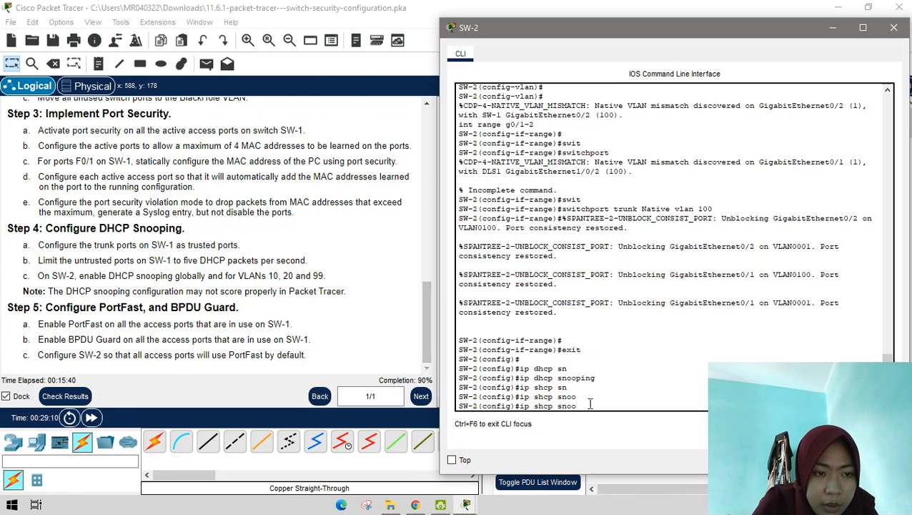
key("Left")
key("Left")
key("Left")
key("Left")
key("Left")
key("Left")
key("Left")
key("Left")
key("BackSpace")
type("d")
key("Return")
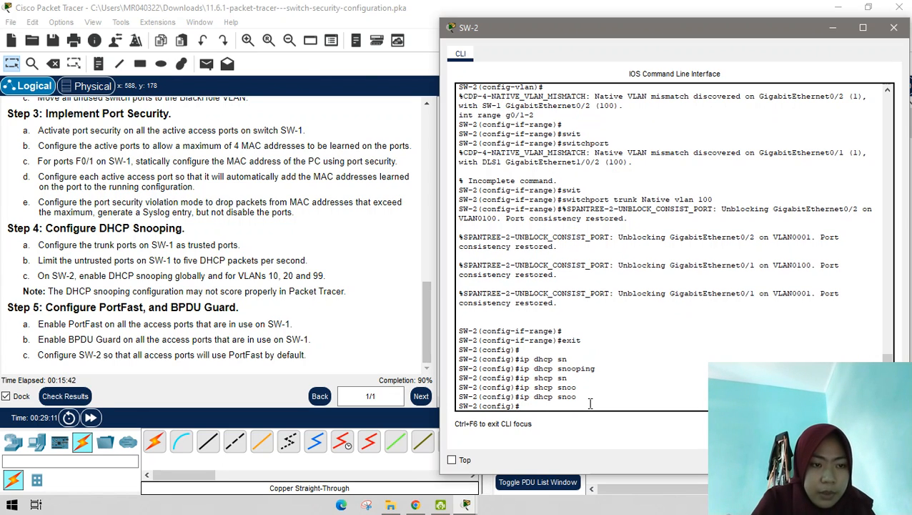
Recall the last command on SW-2, complete it as ip dhcp snooping vlan 10,20,99 and run it
key("Up")
key("Tab")
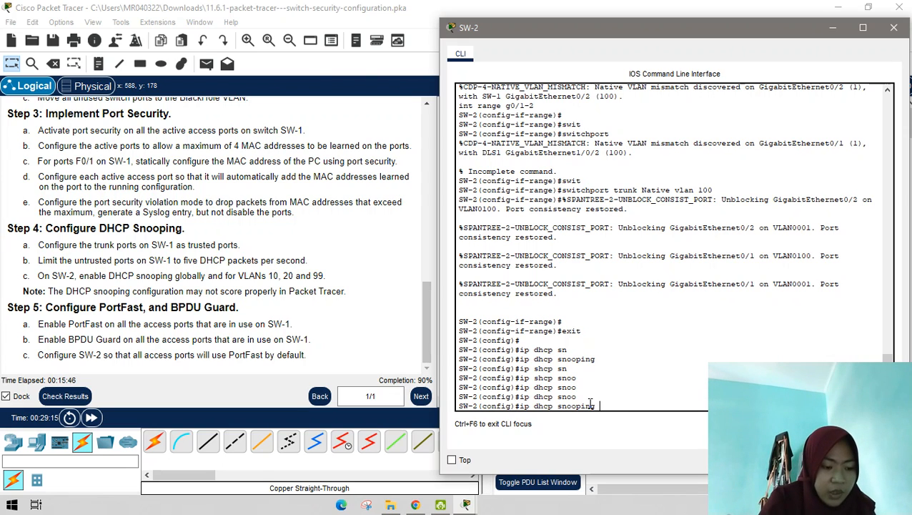
type("vlan 10")
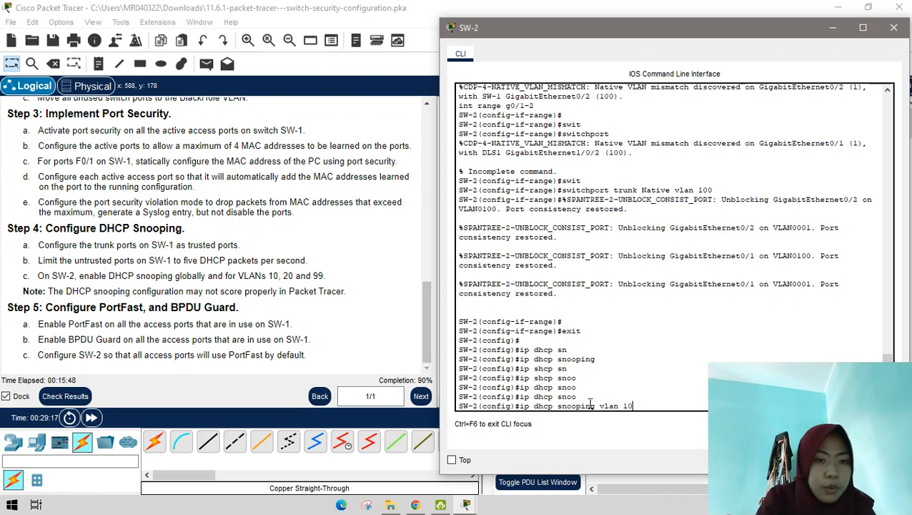
type(",20,999")
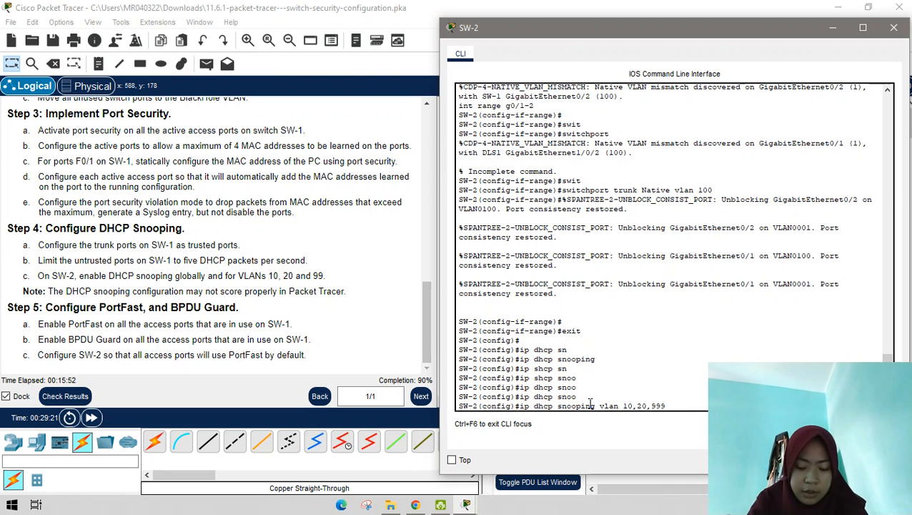
key("BackSpace")
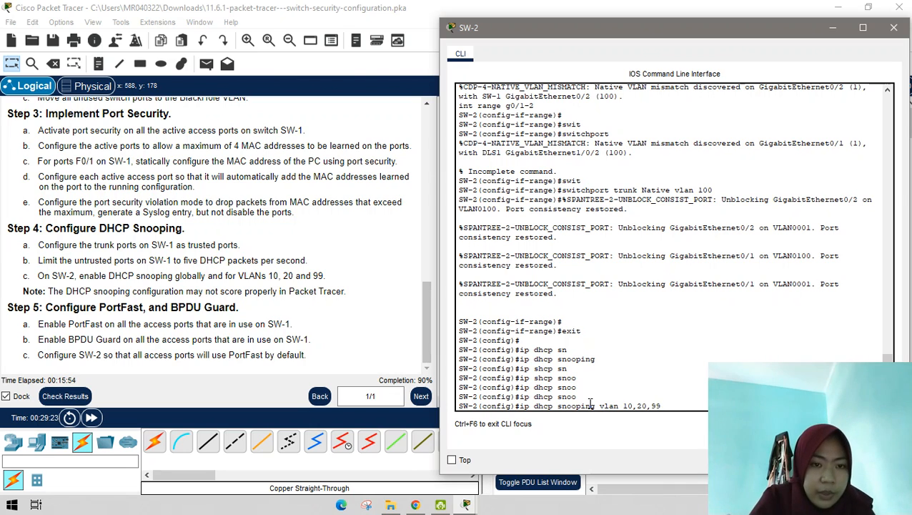
key("Return")
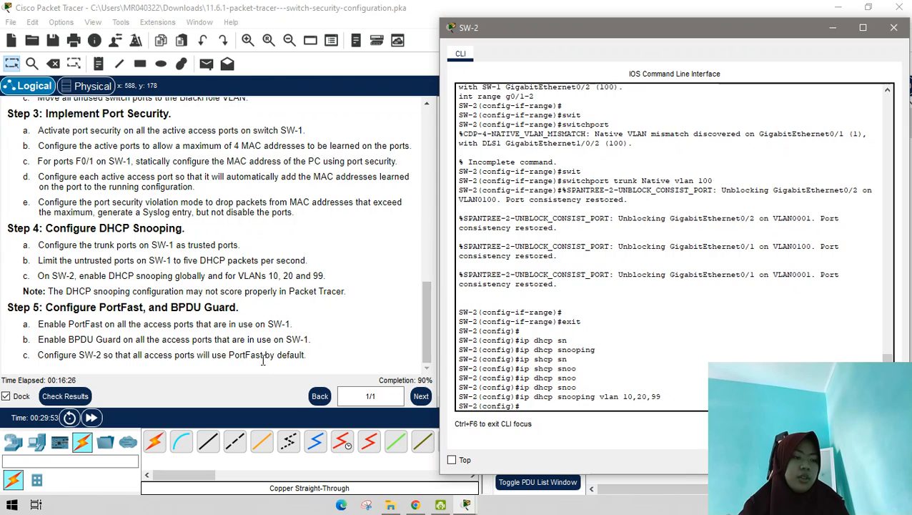
Return to the SW-1 command line and exit the interface range to global configuration mode
left_click(835, 27)
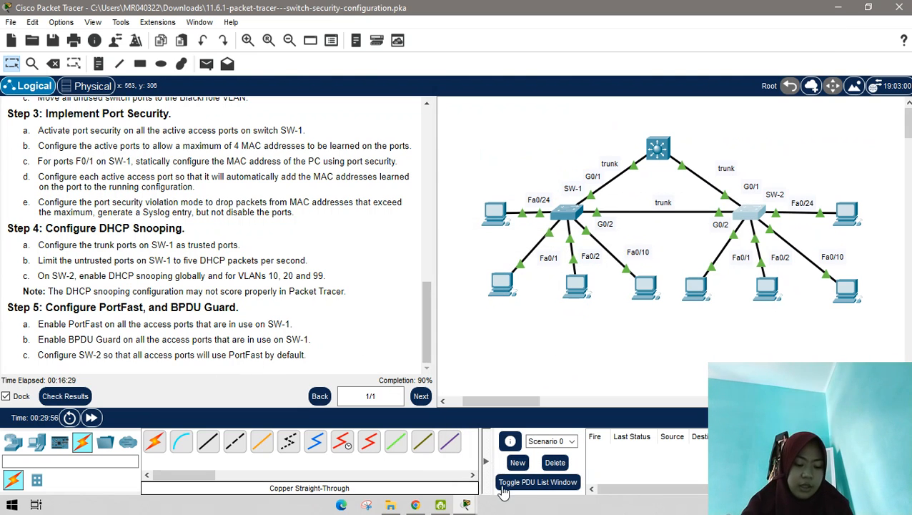
left_click(583, 213)
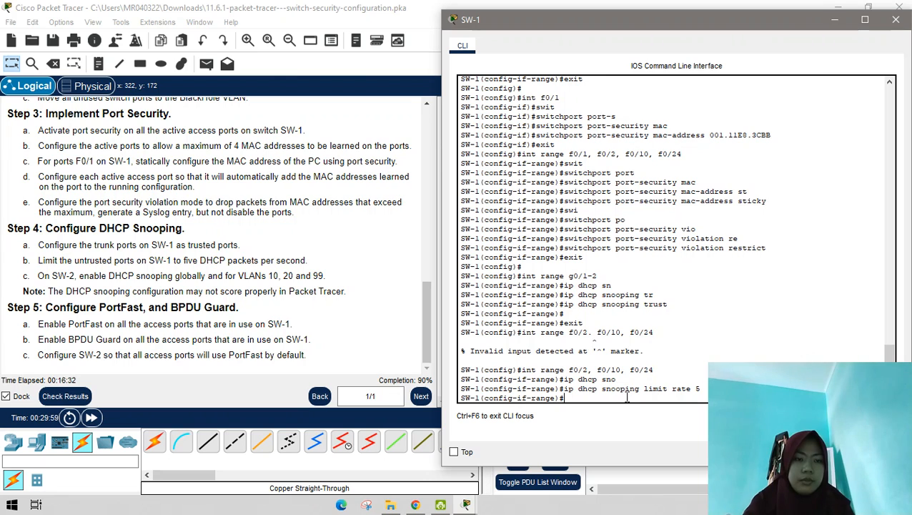
key("Return")
type("e)#e")
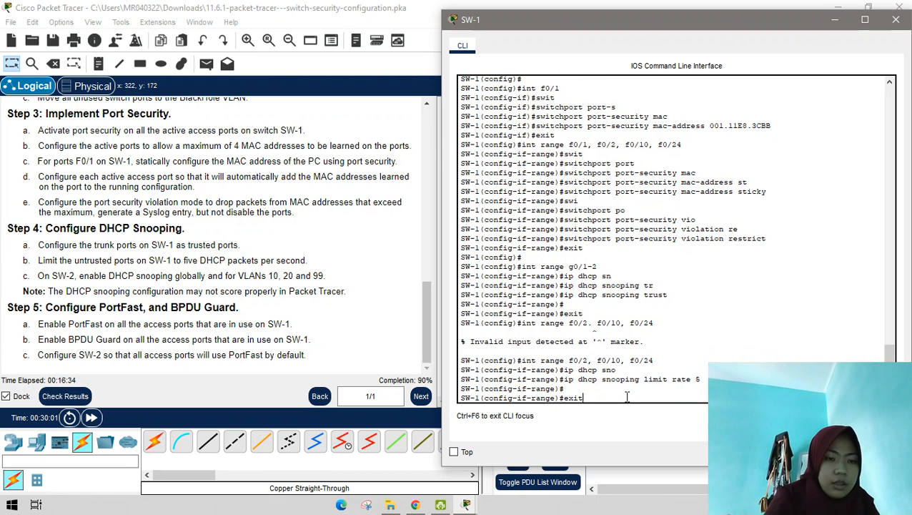
type("xit")
key("Return")
key("Return")
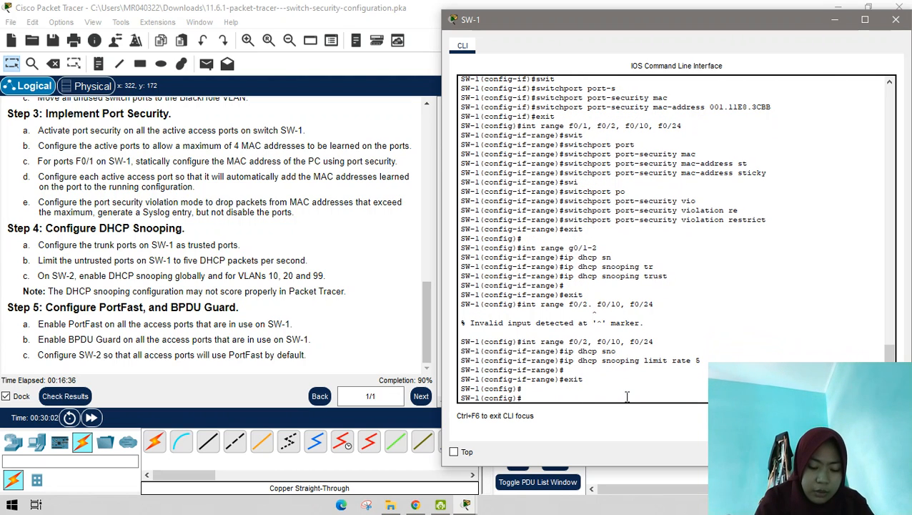
type("in")
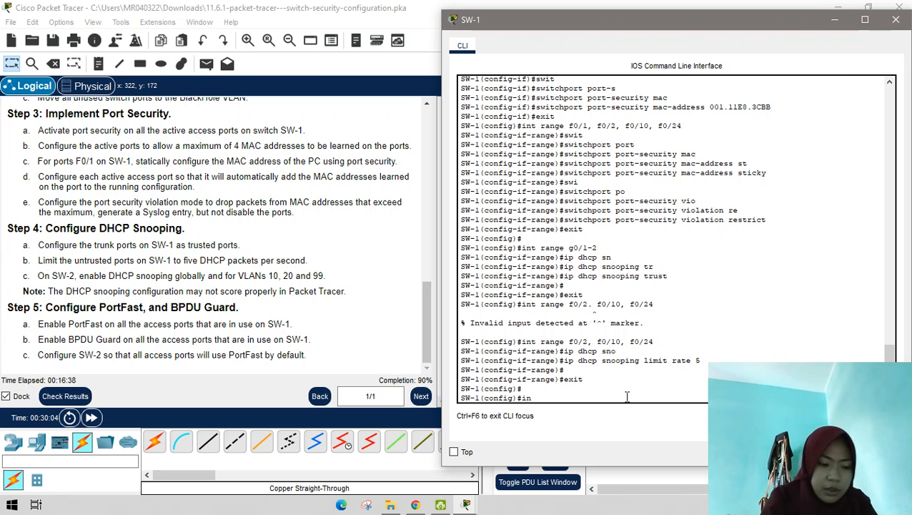
type("t range ")
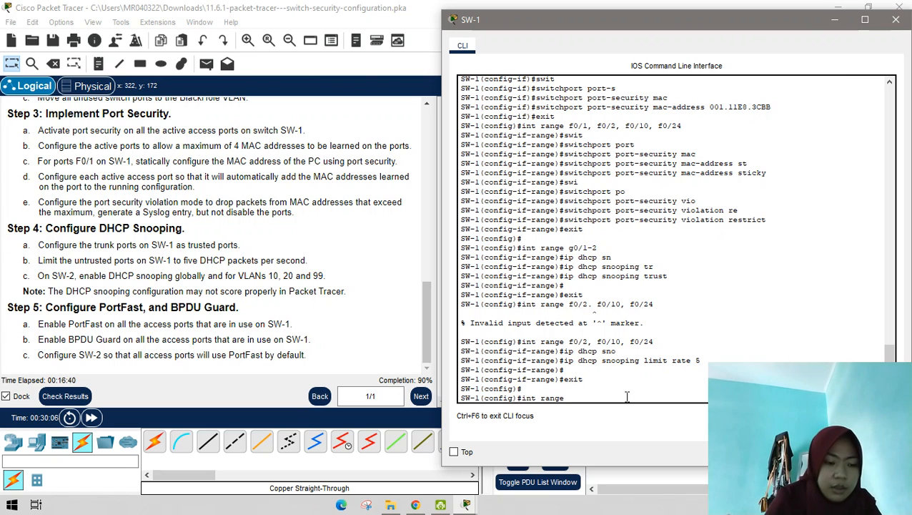
type("f0")
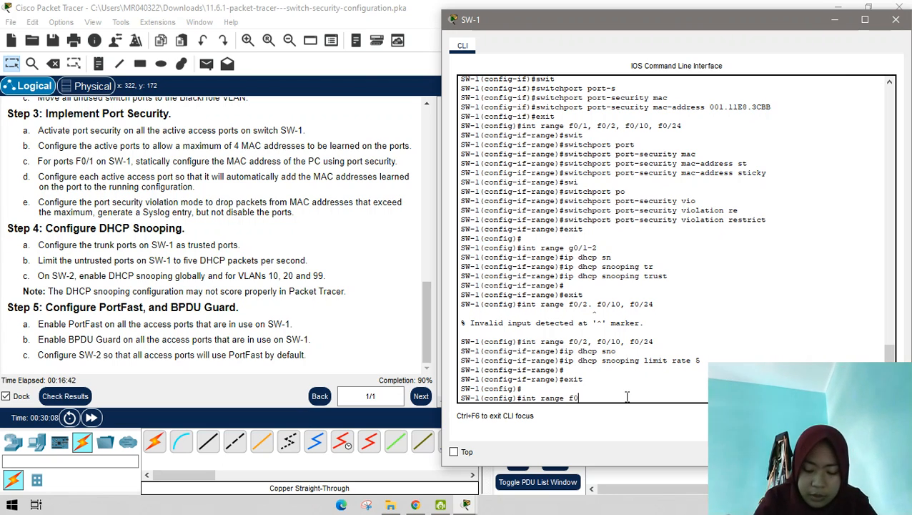
key("BackSpace")
key("BackSpace")
key("BackSpace")
key("BackSpace")
key("BackSpace")
key("BackSpace")
key("BackSpace")
key("BackSpace")
key("BackSpace")
key("BackSpace")
key("BackSpace")
key("BackSpace")
Recall the interface range command for f0/2, f0/10 and f0/24 from the SW-1 command history
type("exit")
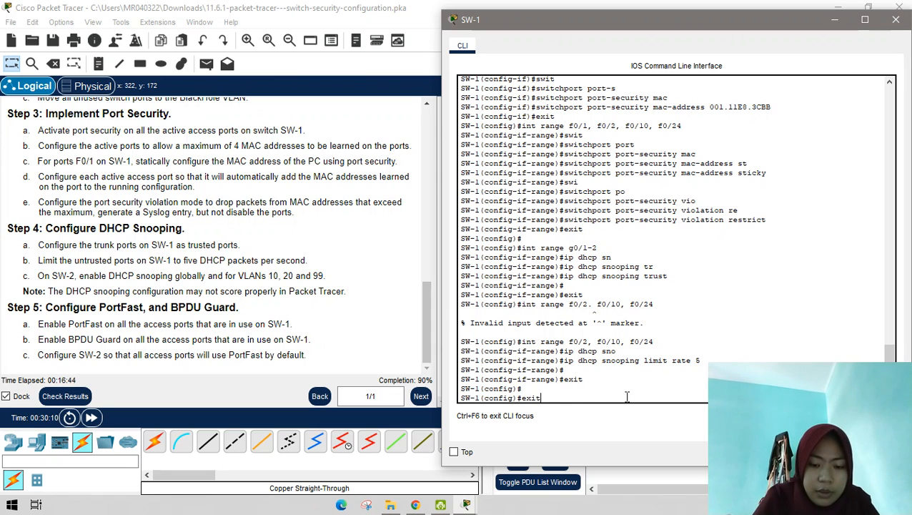
key("Up")
key("Up")
key("Up")
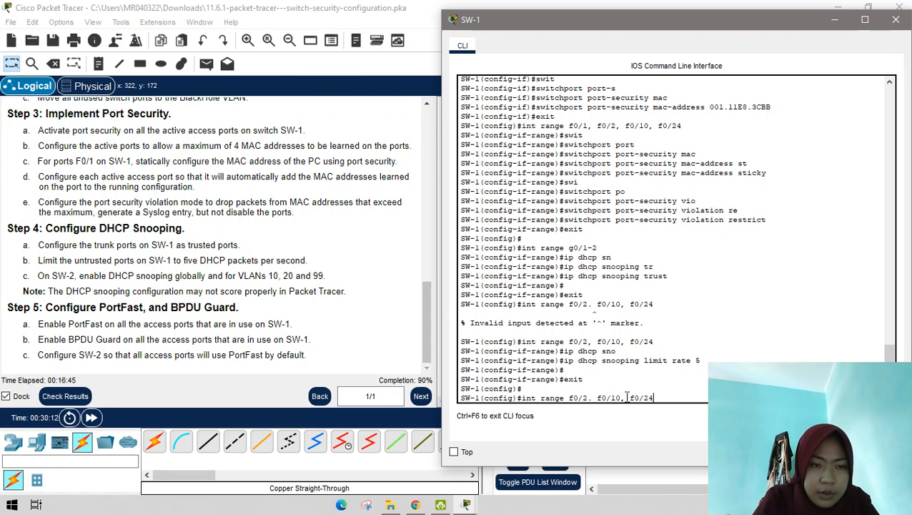
key("Up")
key("Up")
key("Up")
key("Up")
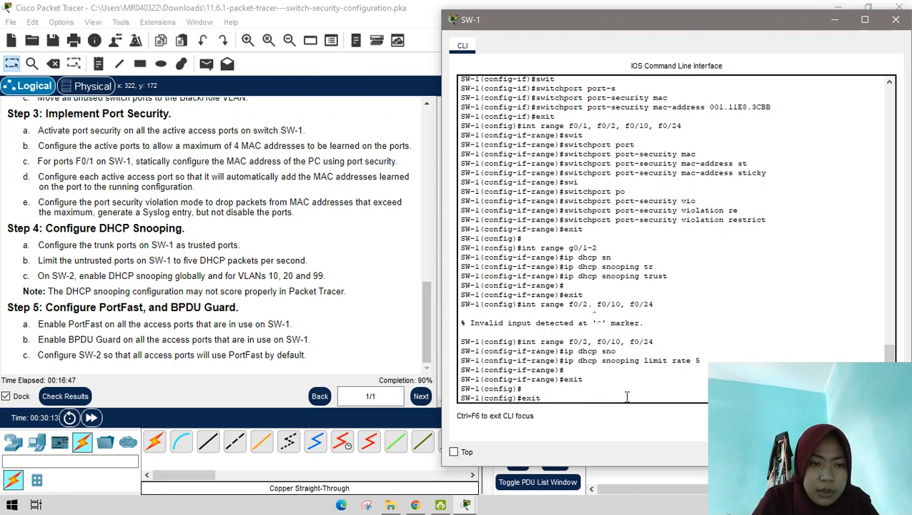
key("Up")
key("Up")
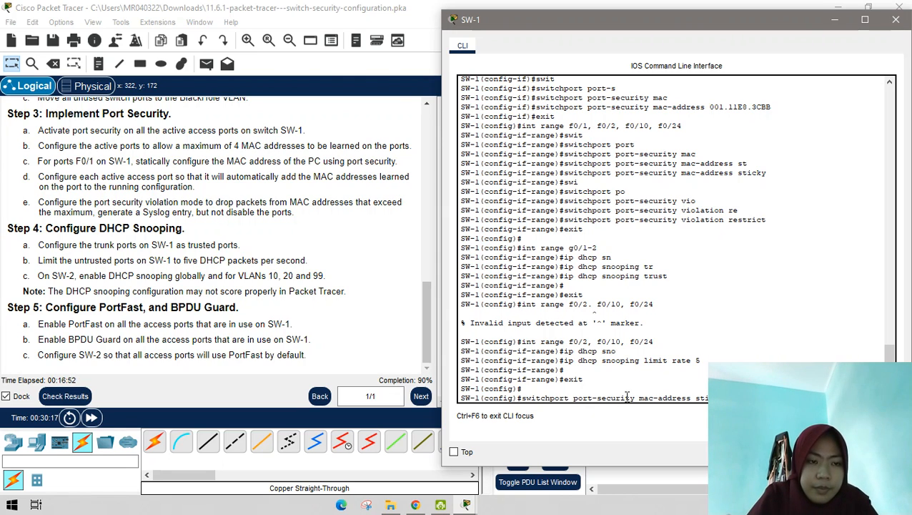
key("Down")
key("Down")
key("Down")
key("Down")
key("Down")
key("Down")
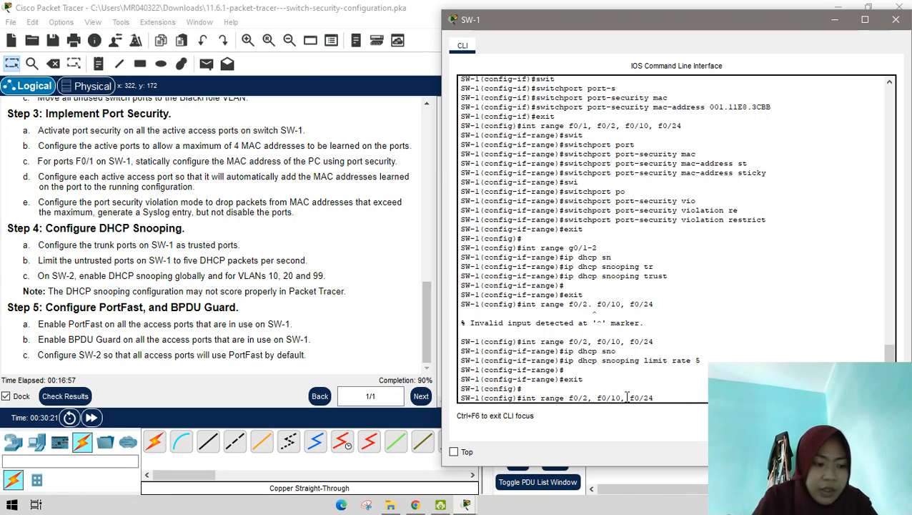
Add f0/1 to the start of the recalled interface range command on SW-1 and run it as int range f0/1, f0/2, f0/10, f0/24
key("Left")
key("Left")
key("Left")
key("Left")
key("Left")
key("Left")
key("Left")
key("Left")
key("Left")
key("Left")
key("Left")
key("Left")
key("Left")
key("Left")
key("Left")
key("Left")
key("Left")
key("Left")
type("f0/1")
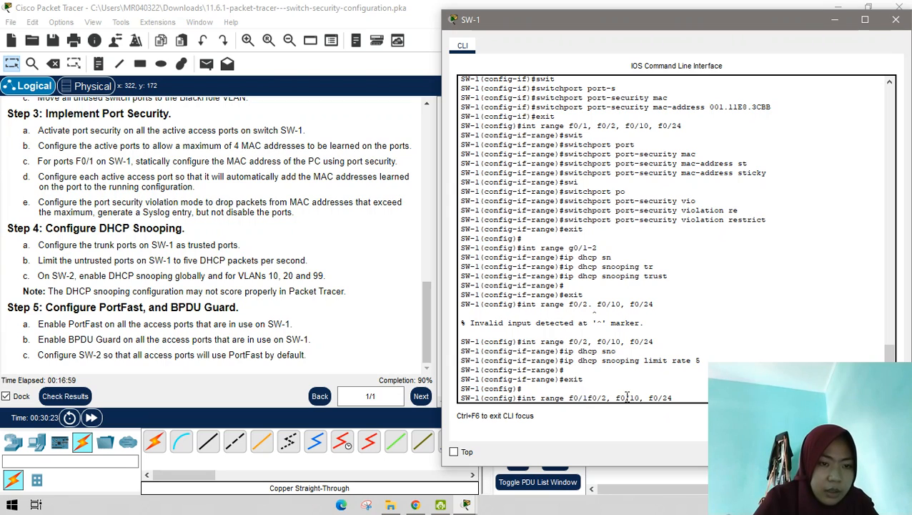
type(",")
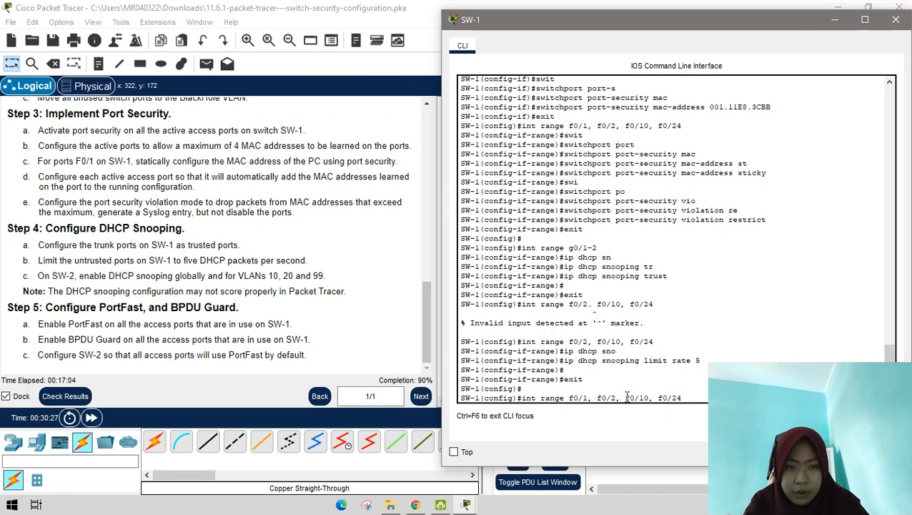
key("Right")
key("Return")
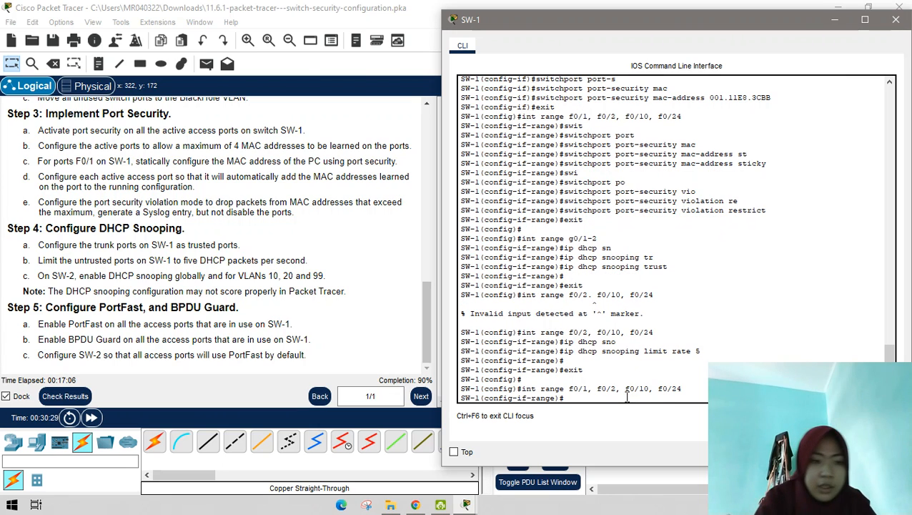
Enable PortFast on the selected SW-1 access ports with spanning-tree portfast
type("spann")
key("Tab")
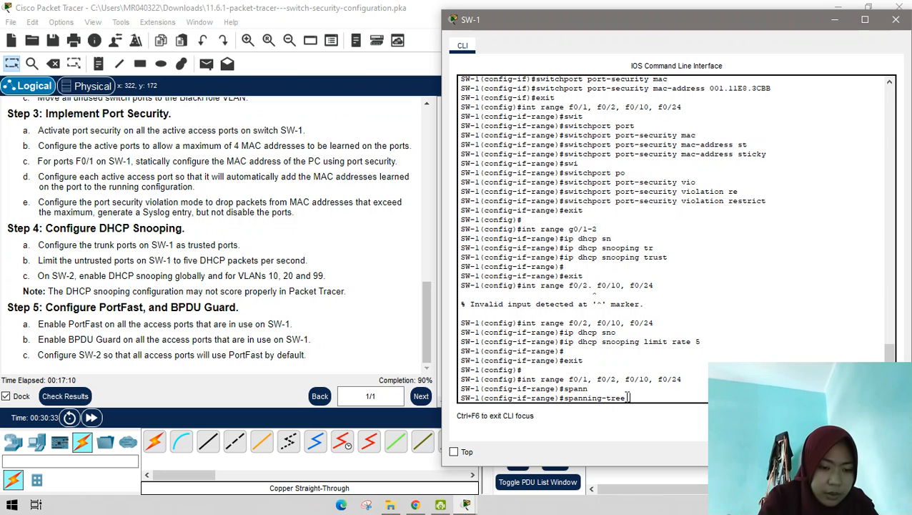
type("po")
key("Tab")
key("Return")
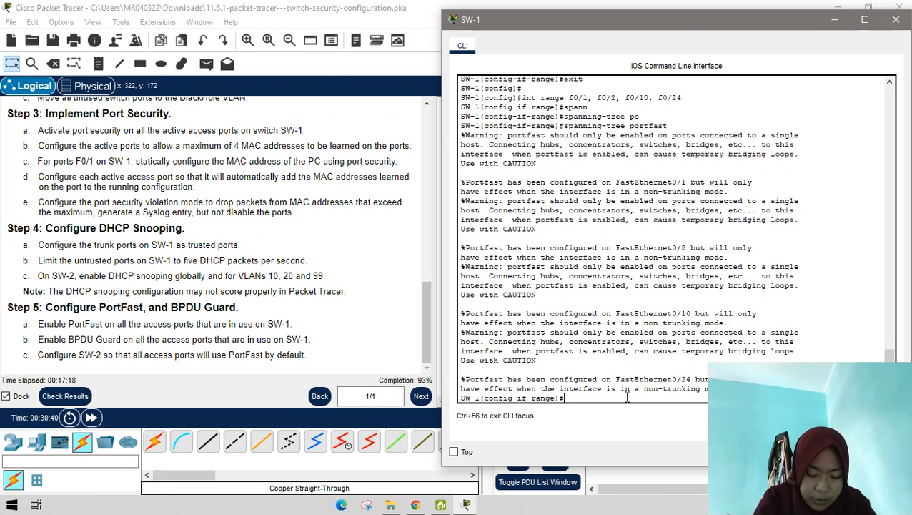
Enable BPDU Guard on the same SW-1 access ports with spanning-tree bpduguard enable
key("Tab")
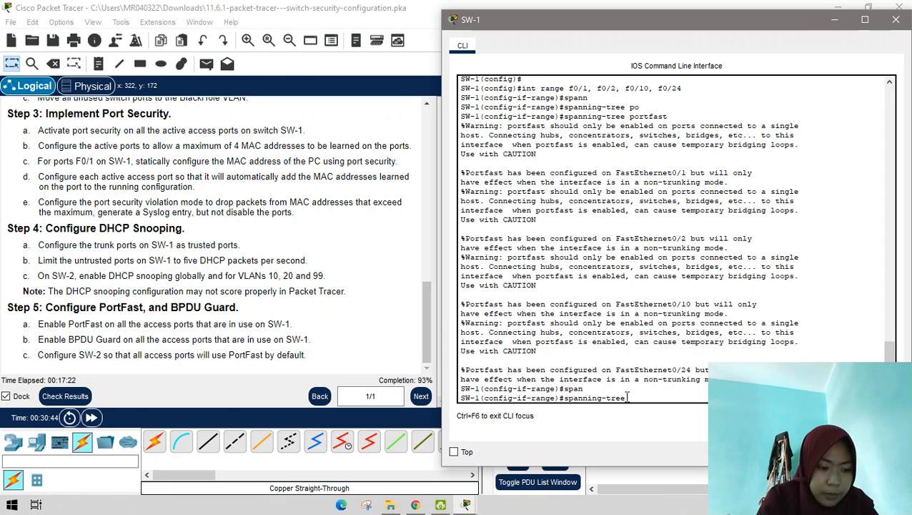
key("Tab")
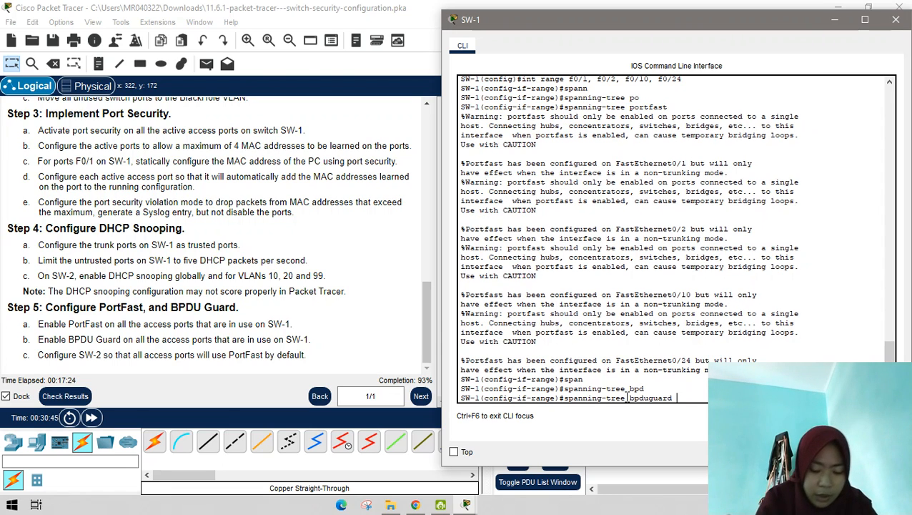
type("en")
key("Tab")
key("Return")
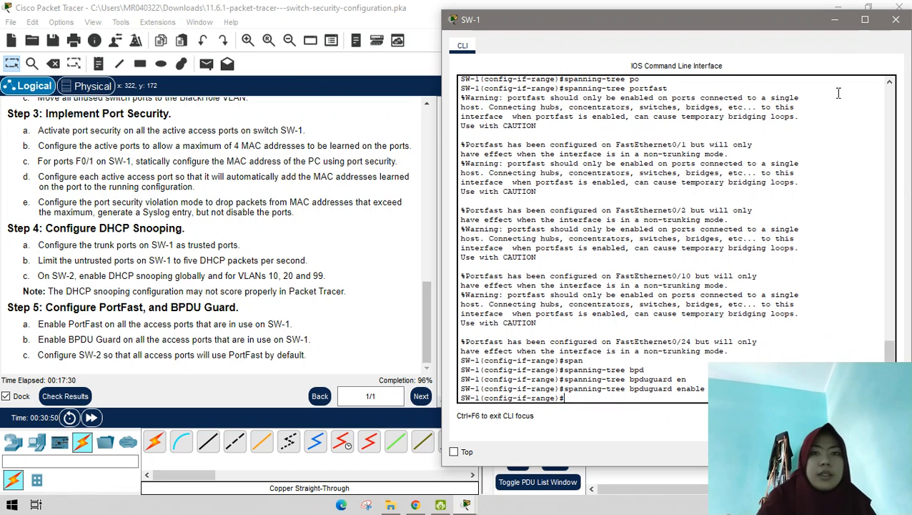
Switch to the SW-2 command line, make PortFast the default with spanning-tree portfast default, and minimize the SW-2 window
left_click(835, 20)
left_click(749, 210)
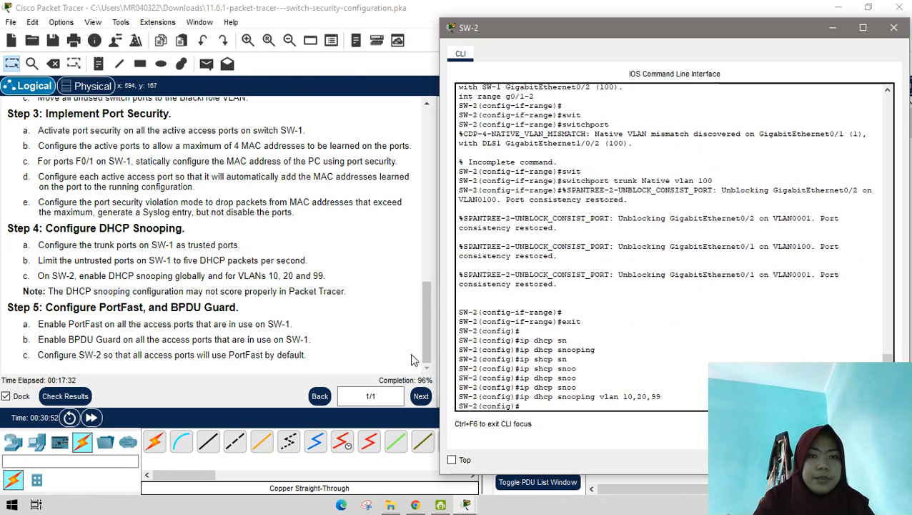
key("Return")
key("Return")
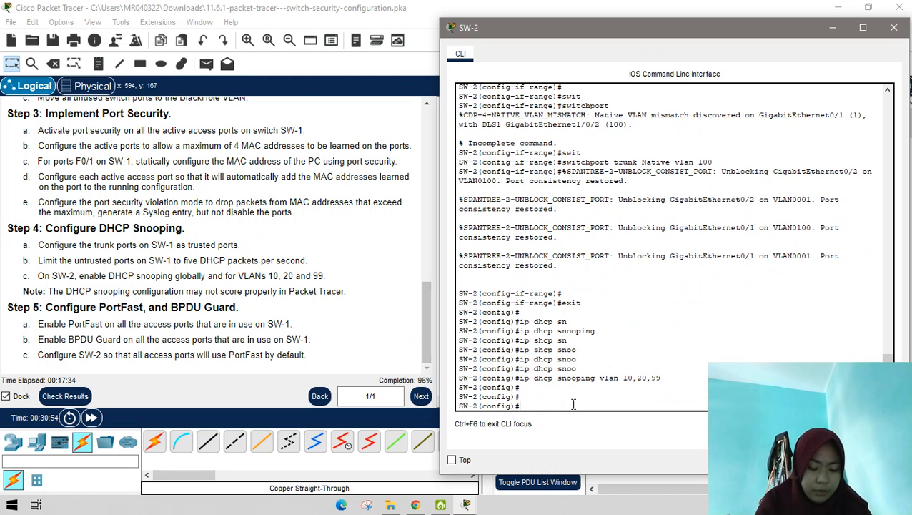
type("s")
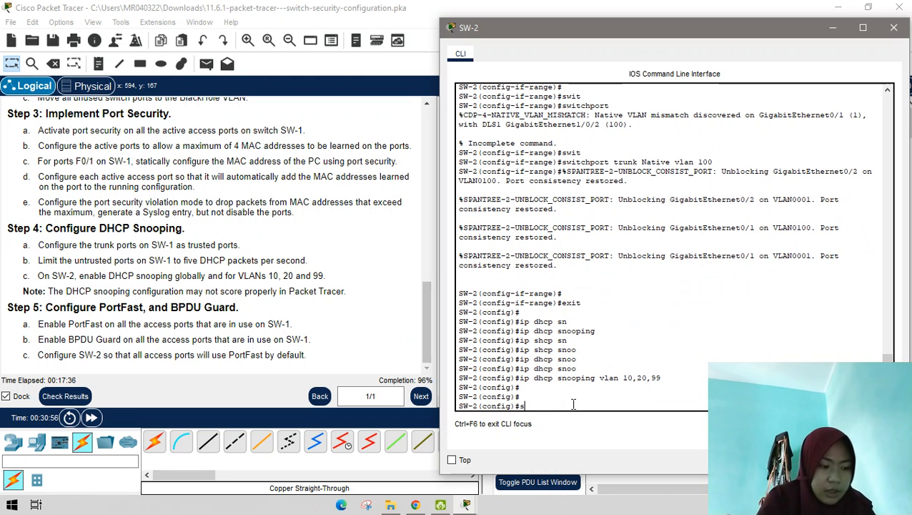
type("pann")
key("Tab")
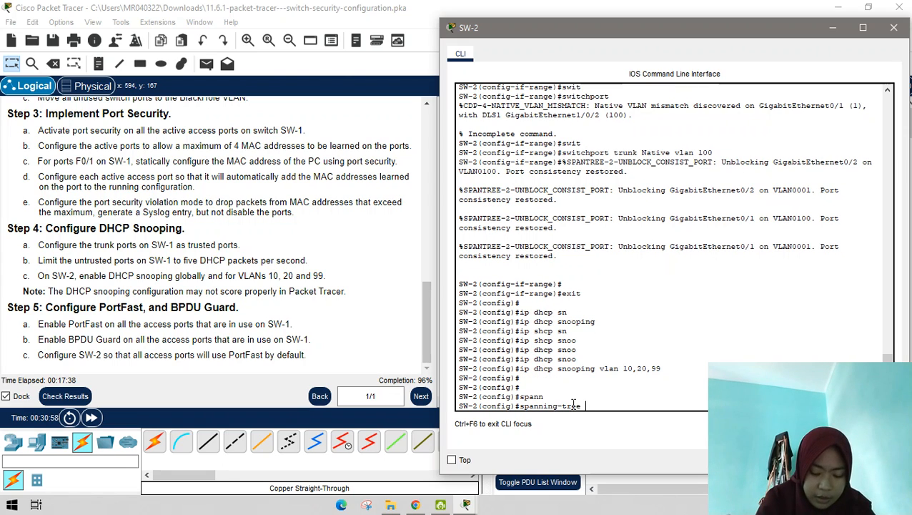
type("p")
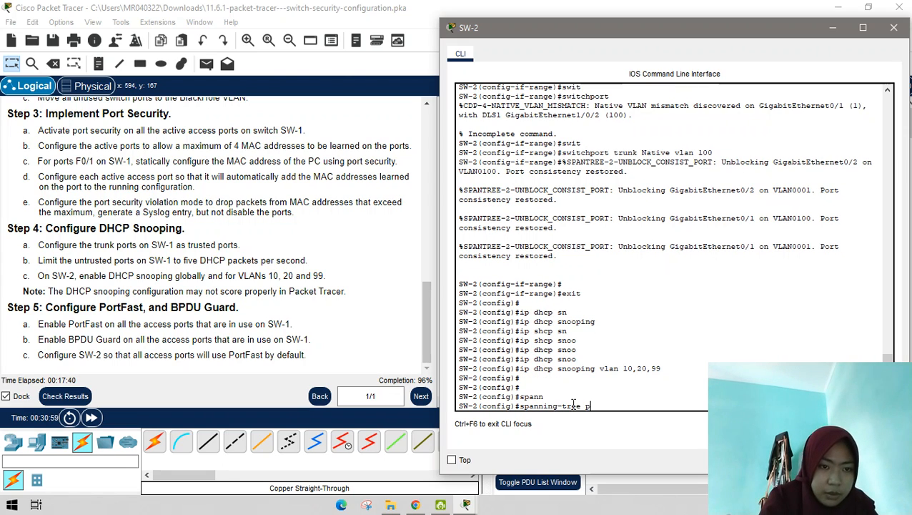
type("ort")
key("Tab")
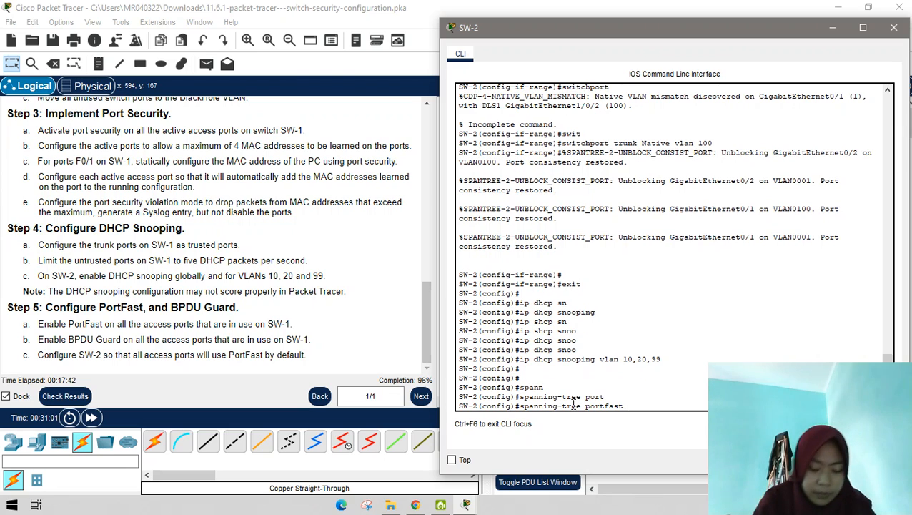
type("d")
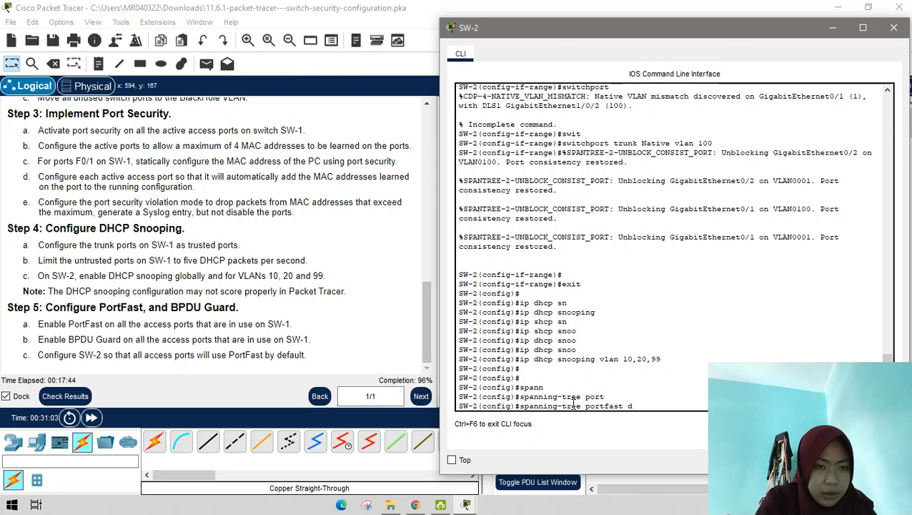
type("e")
key("Tab")
key("Return")
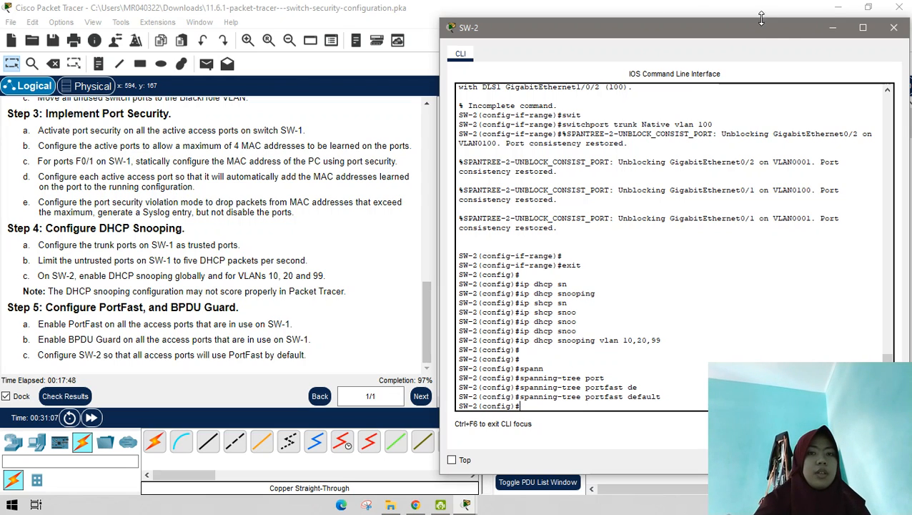
left_click(830, 27)
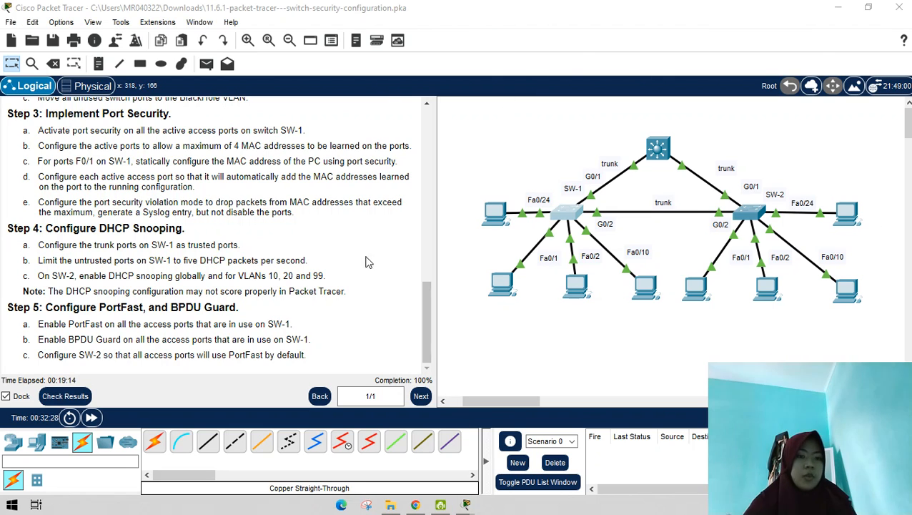
scroll(645, 229, "down", 3)
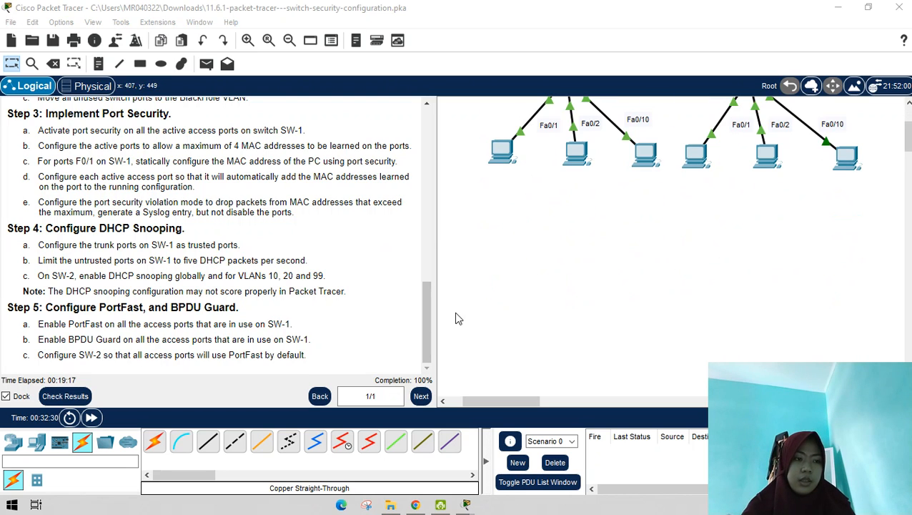
scroll(762, 231, "up", 3)
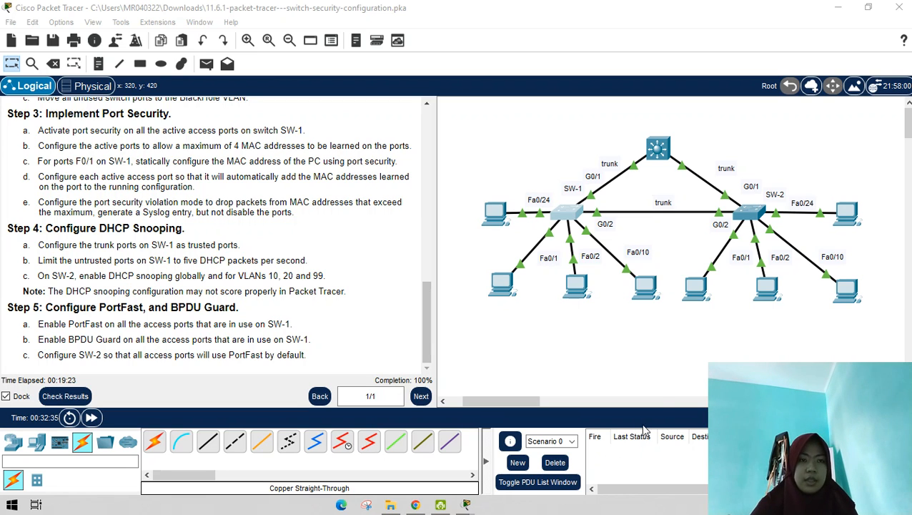
scroll(283, 322, "up", 3)
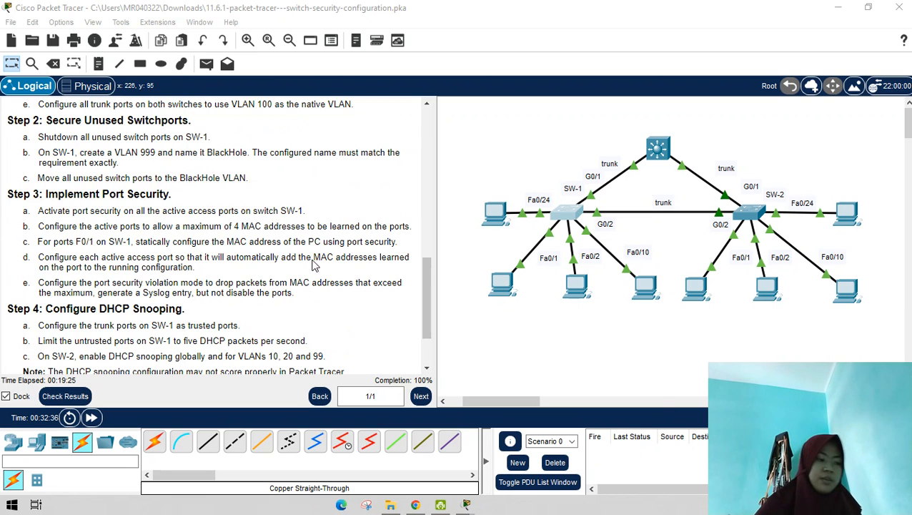